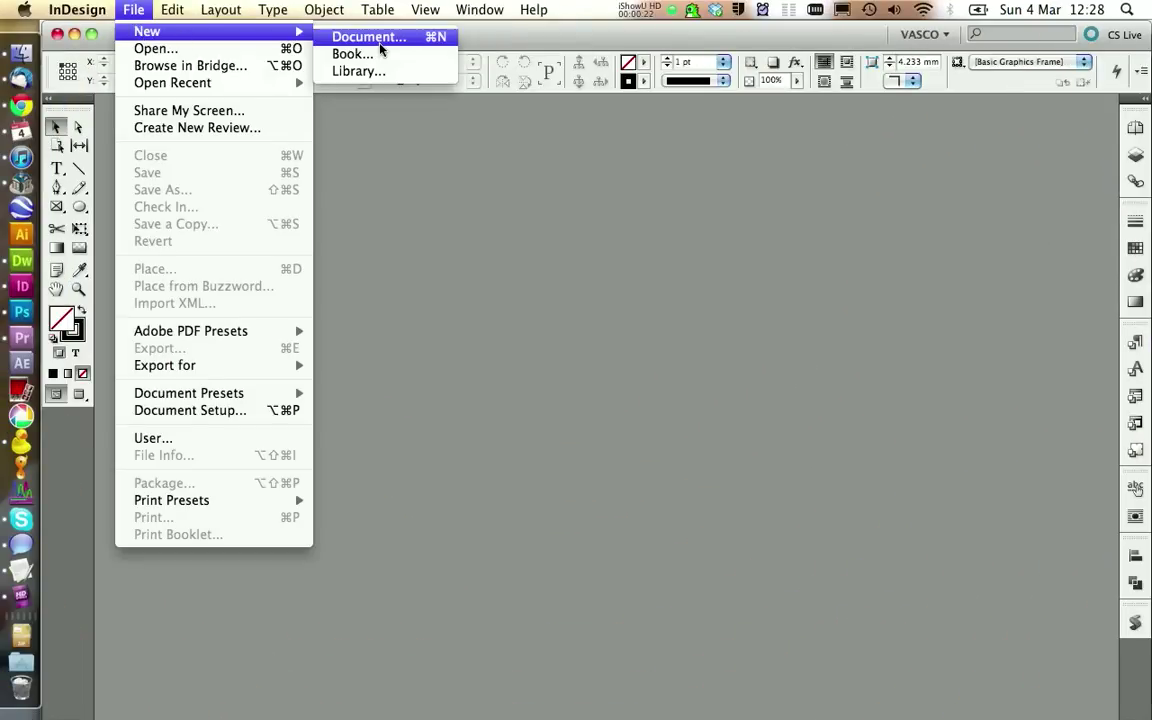
# - Create a 17-page, 145 × 190 mm facing-pages document with 10 mm margins all round
pyautogui.click(341, 38)
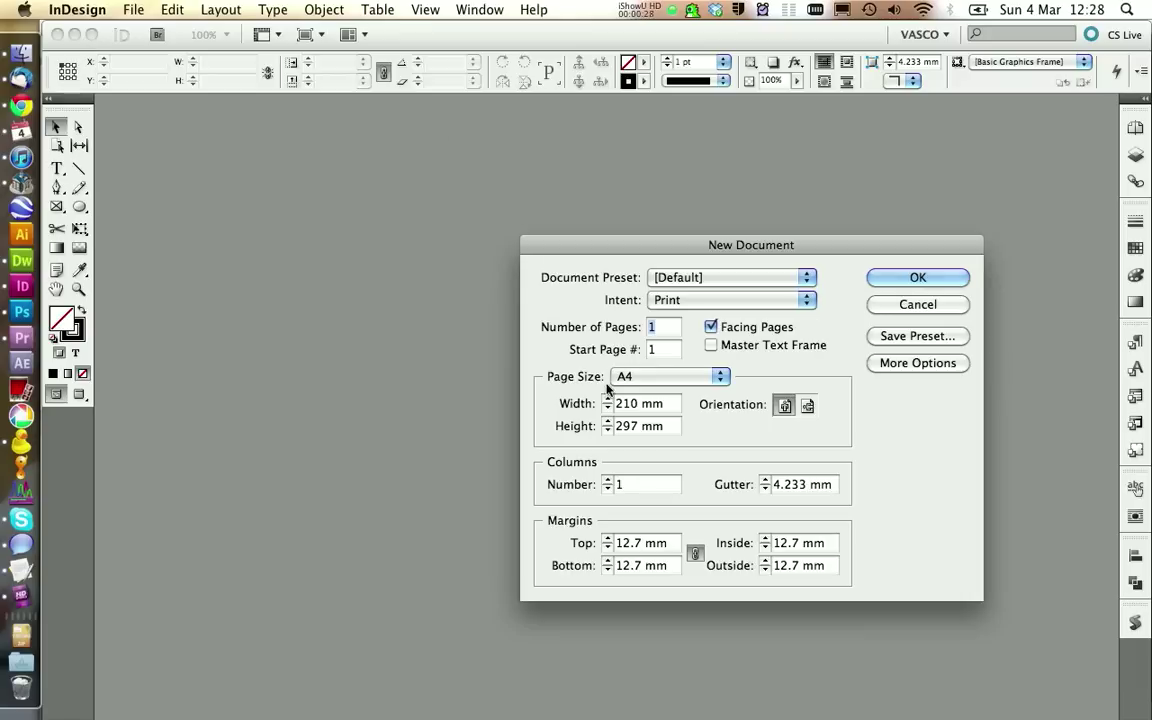
pyautogui.doubleClick(632, 405)
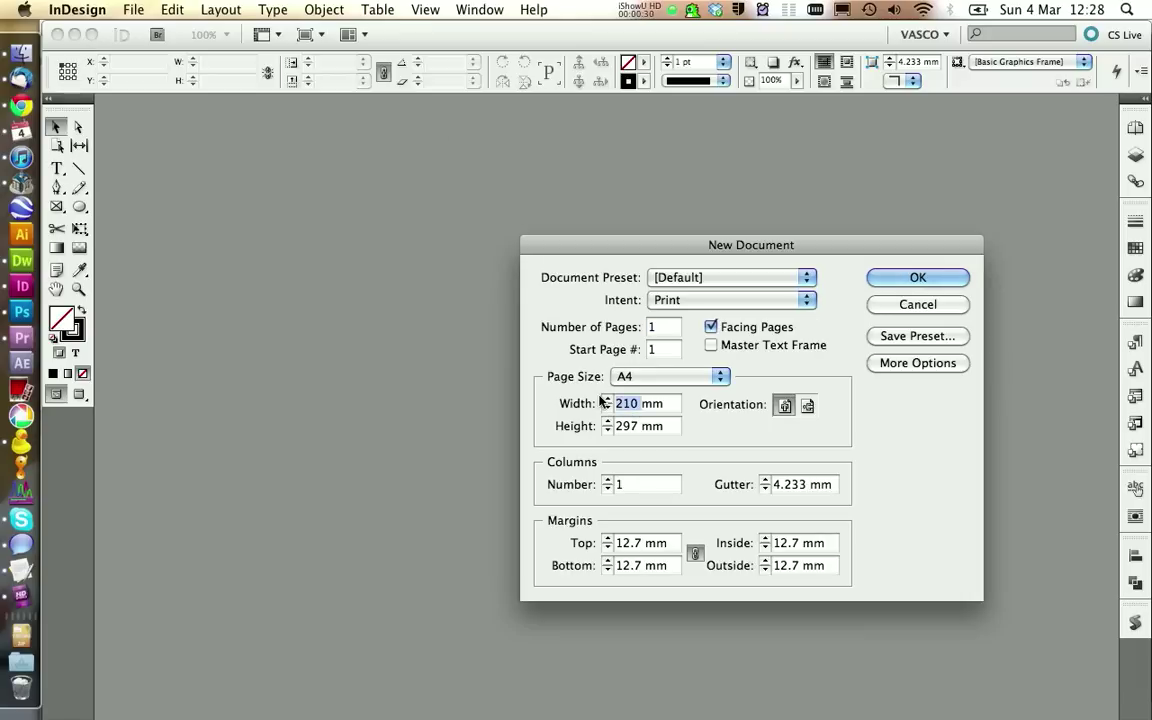
pyautogui.write('1')
pyautogui.doubleClick(641, 426)
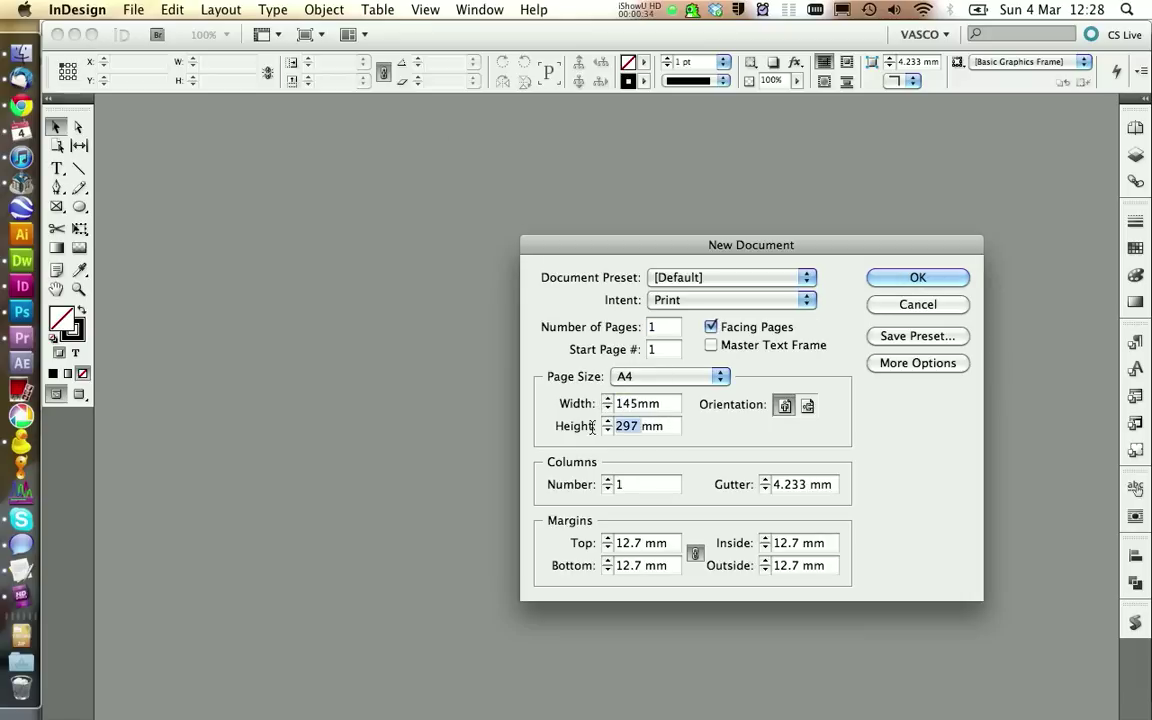
pyautogui.write('190')
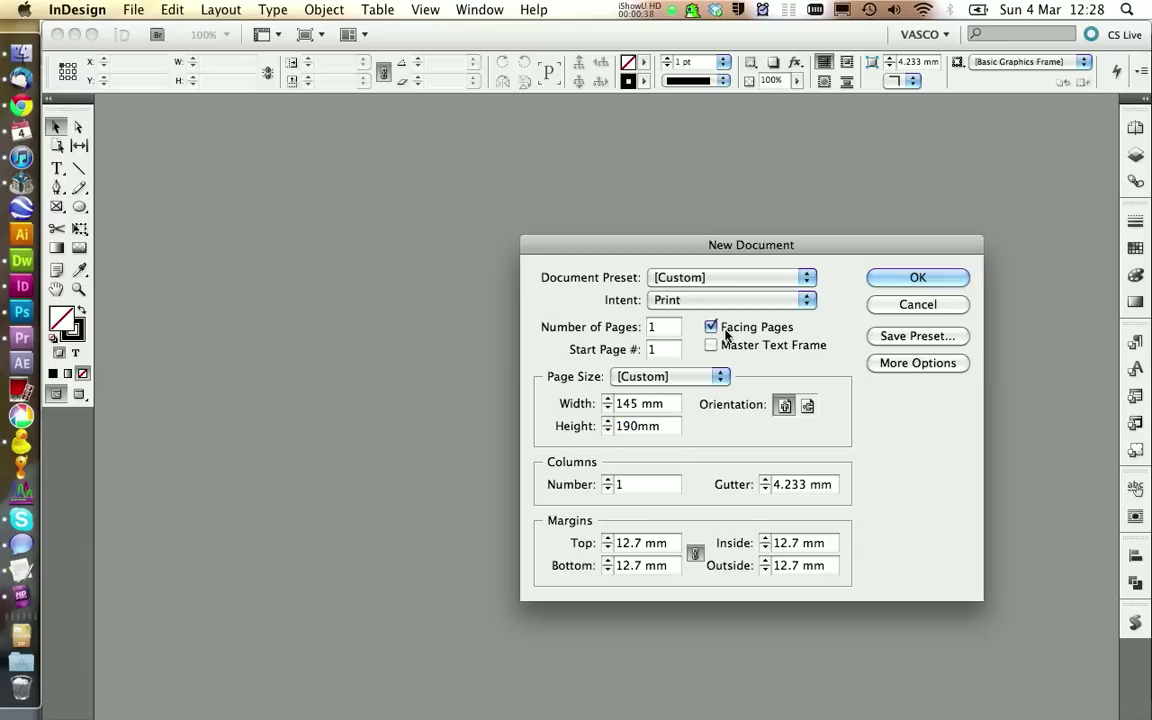
pyautogui.click(650, 326)
pyautogui.write('17')
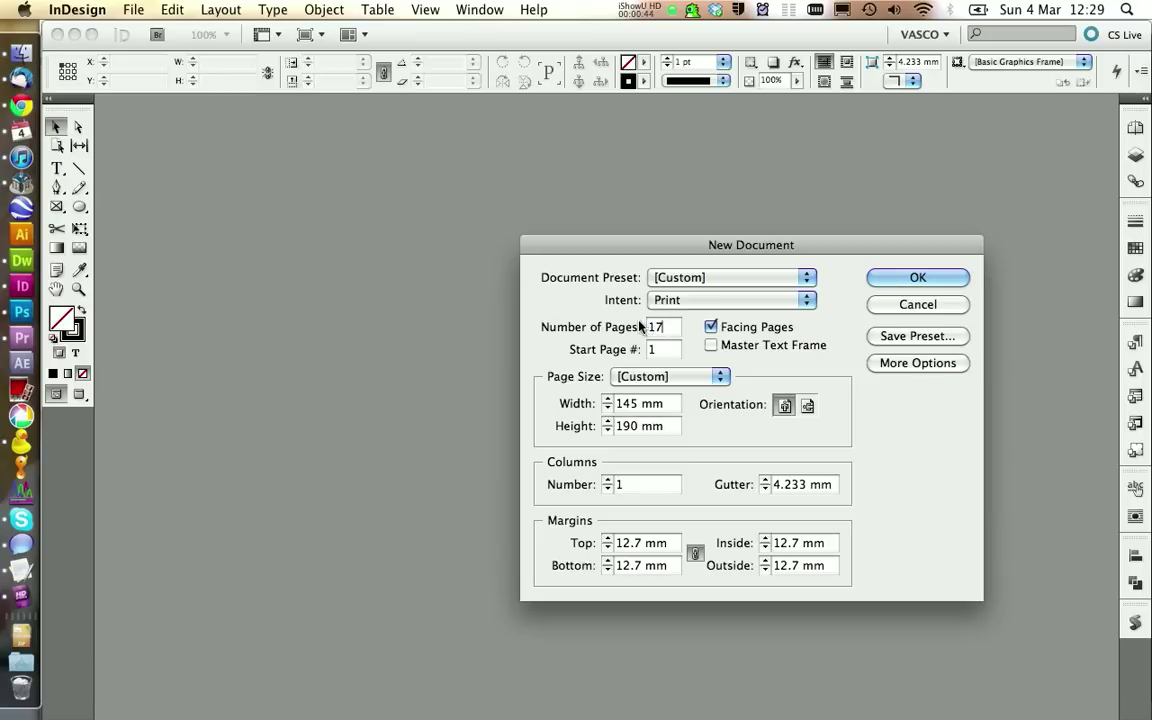
pyautogui.doubleClick(637, 541)
pyautogui.write('1')
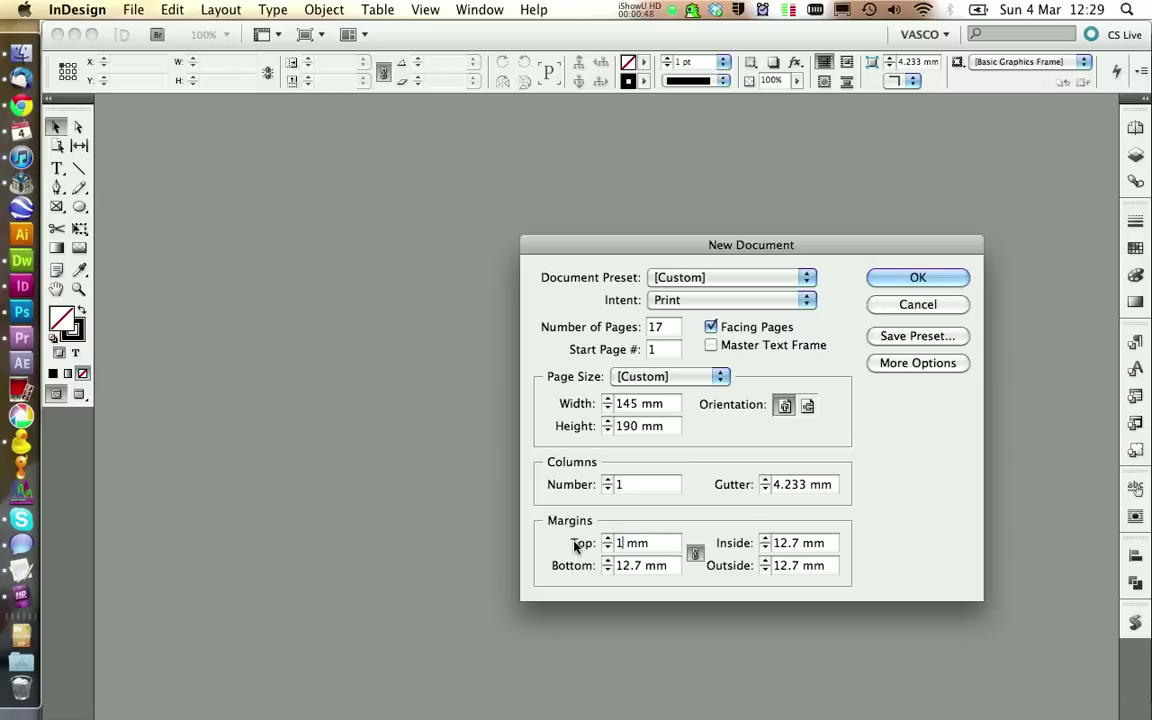
pyautogui.write('0')
pyautogui.press('Tab')
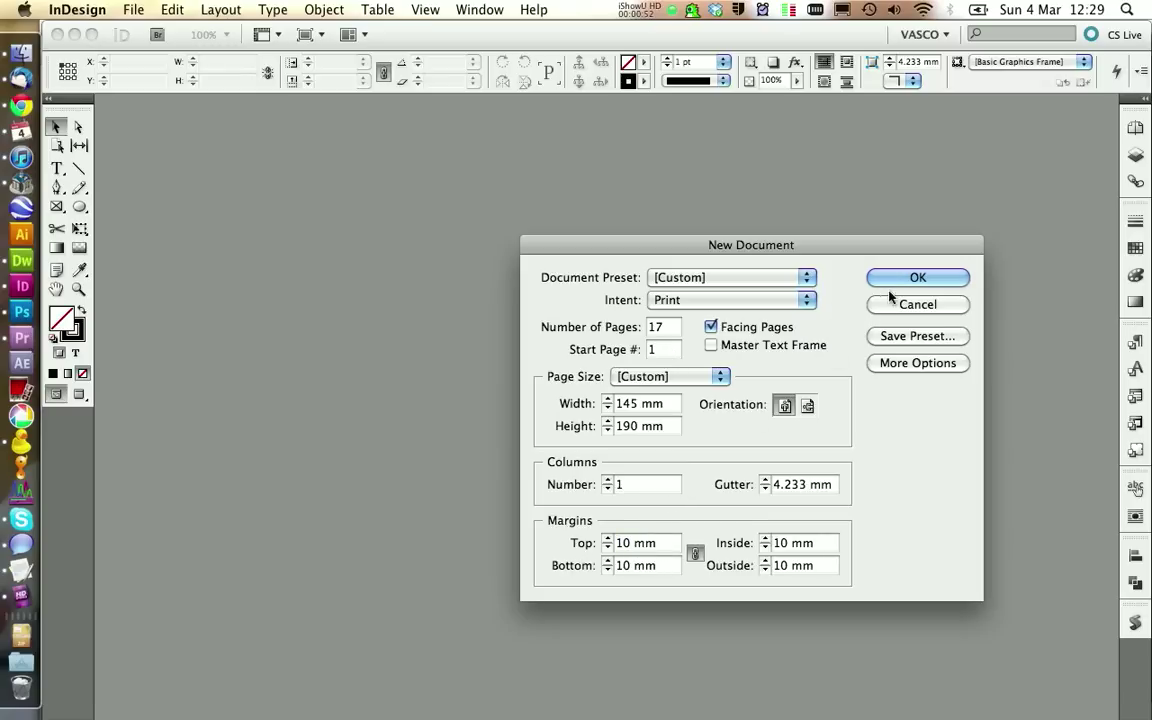
pyautogui.click(893, 280)
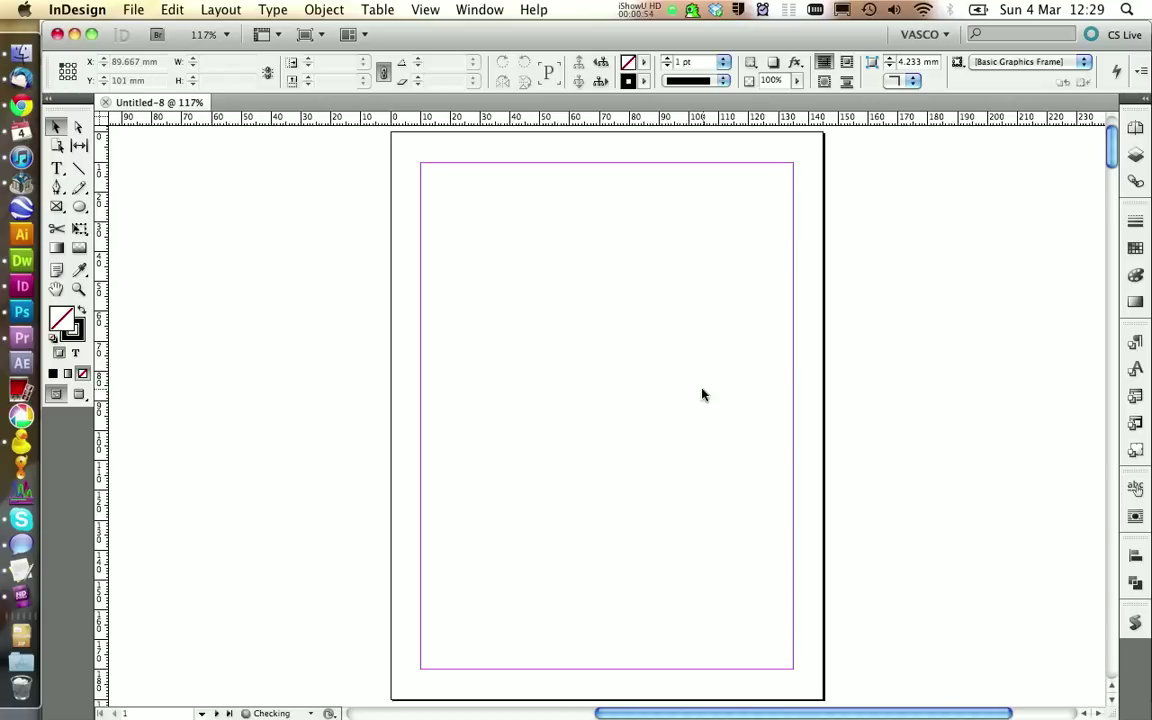
# - In the Pages panel, turn off page shuffling and delete page 1 so spreads start at 1–2
pyautogui.click(1135, 128)
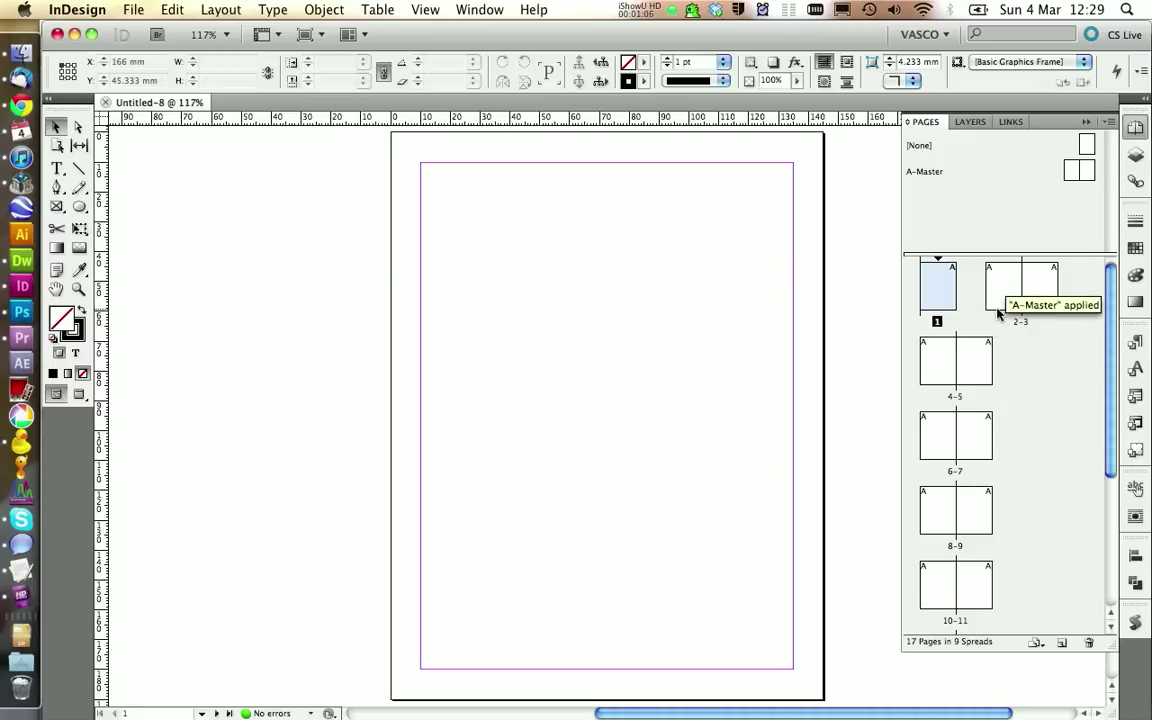
pyautogui.rightClick(943, 300)
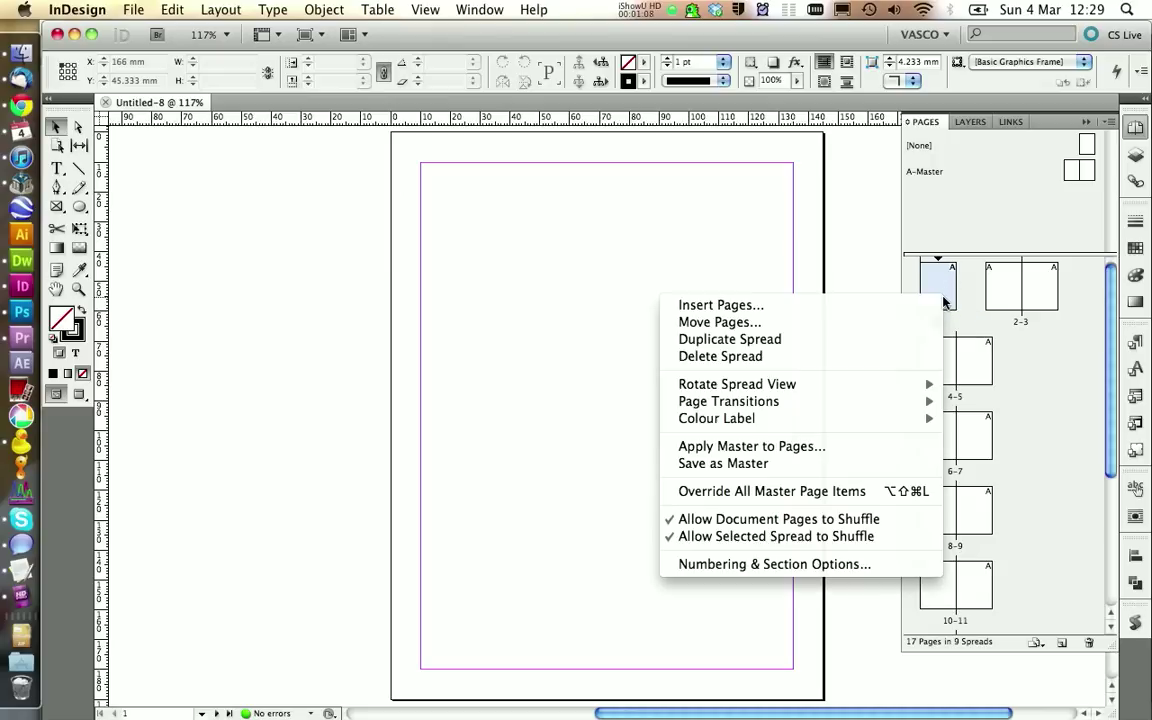
pyautogui.click(867, 522)
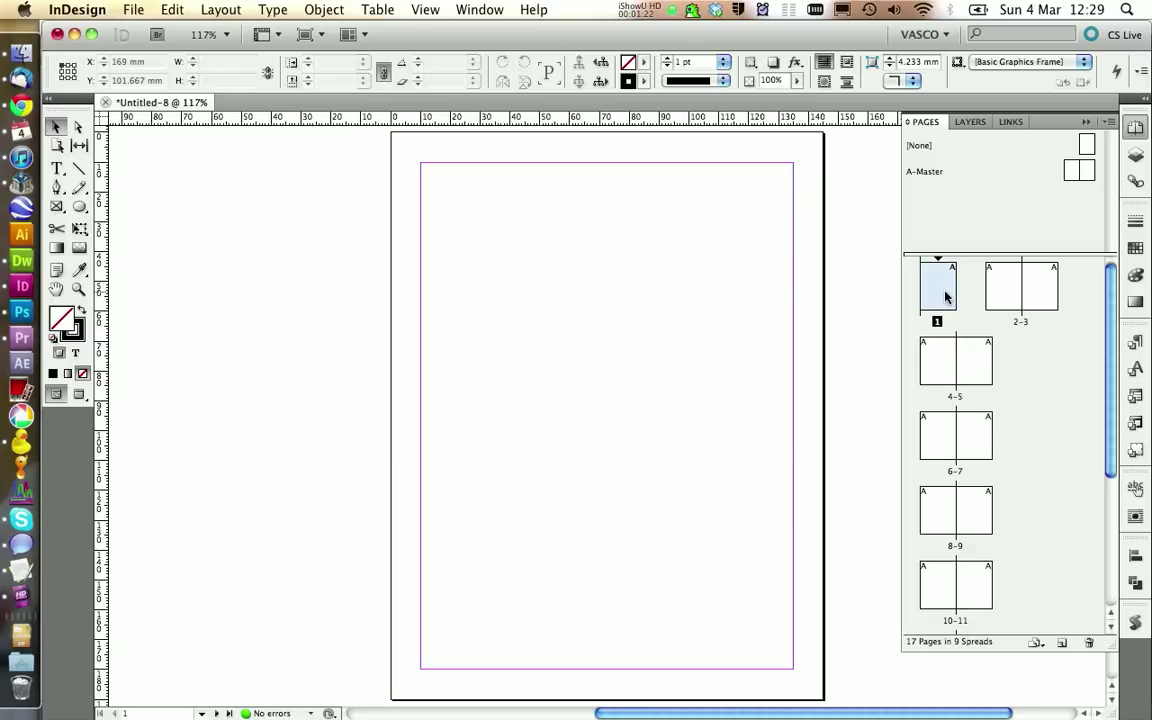
pyautogui.click(1083, 645)
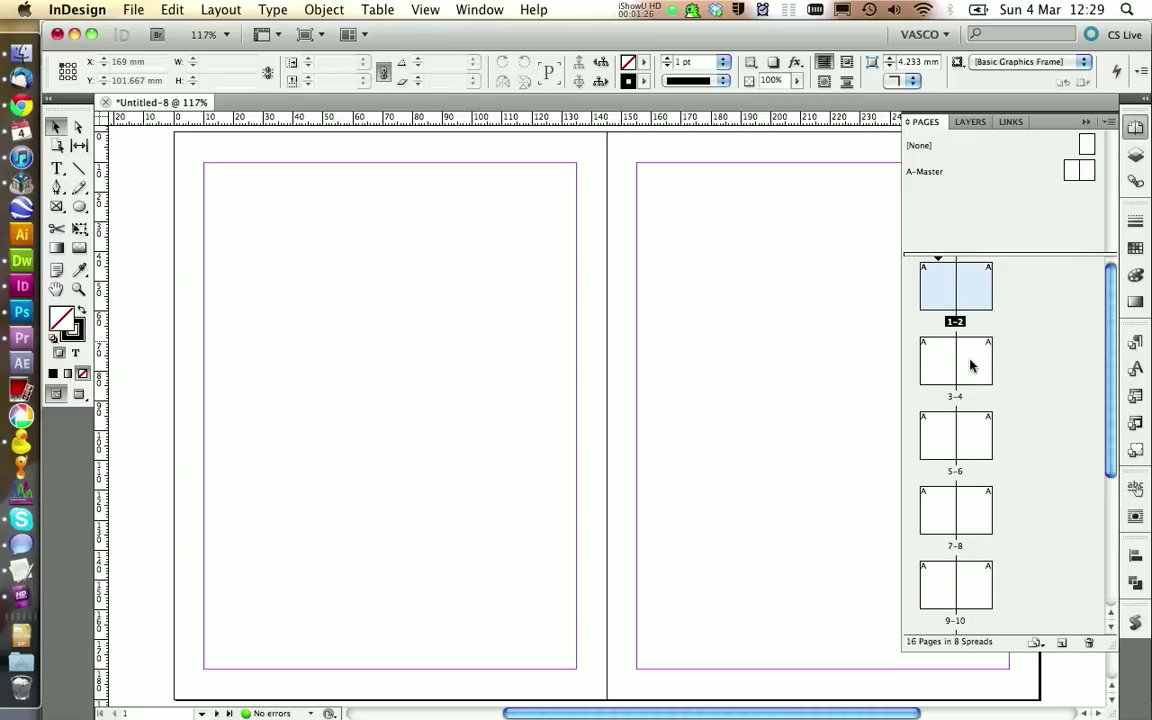
pyautogui.scroll(-5, 951, 303)
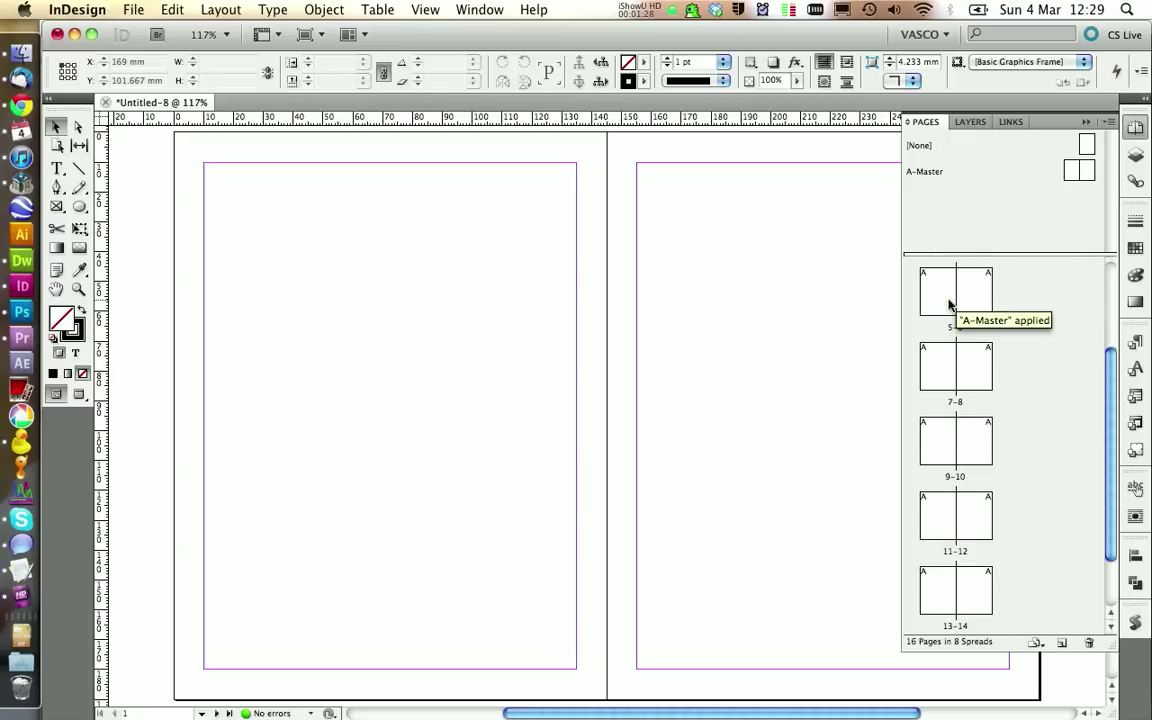
pyautogui.scroll(5, 962, 390)
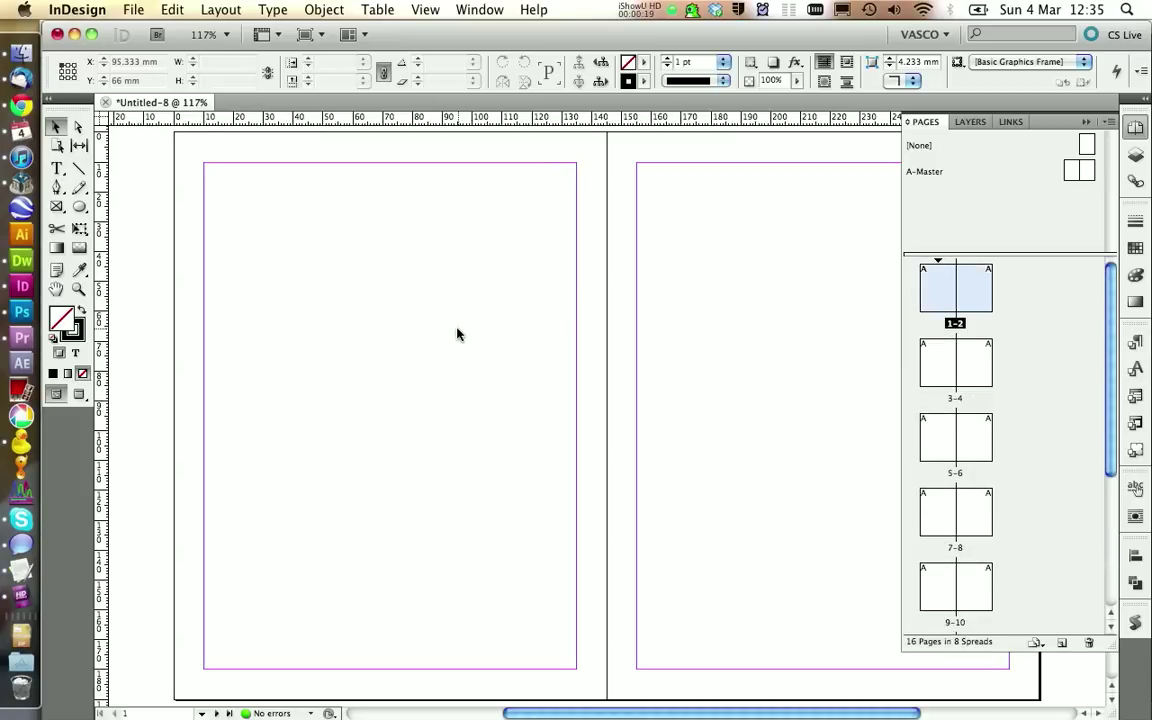
# - View the Calendar Wizard sourceforge page in Chrome, then go back to the InDesign document
pyautogui.click(18, 104)
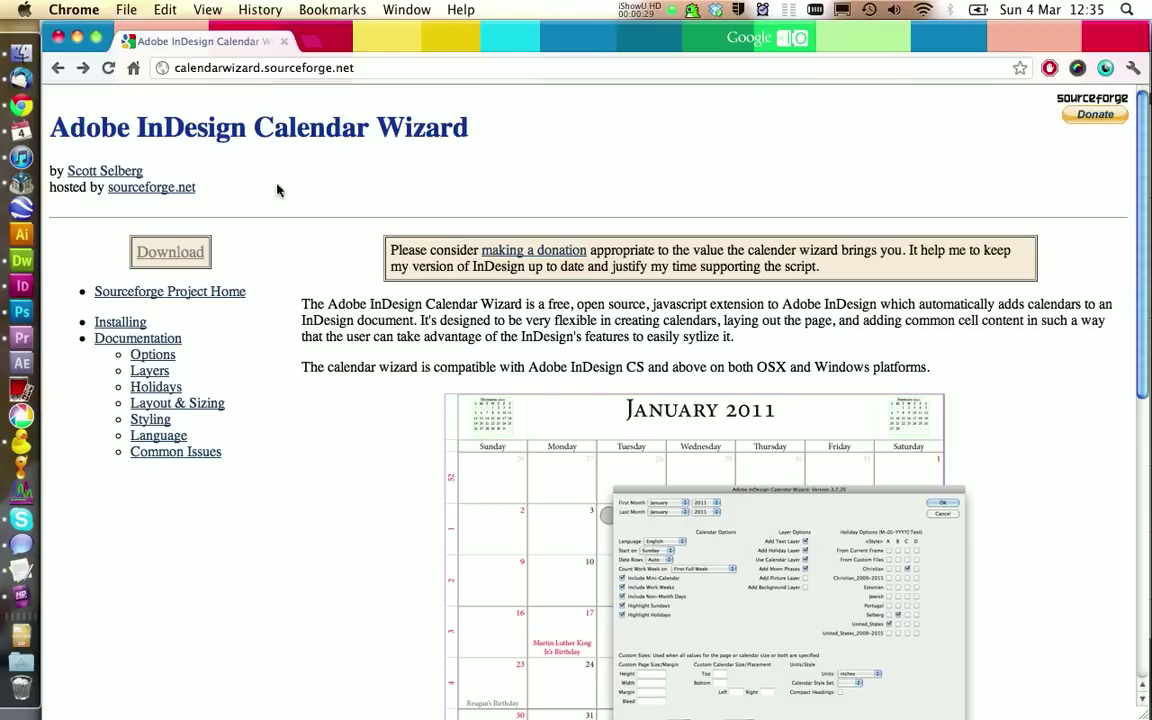
pyautogui.click(22, 287)
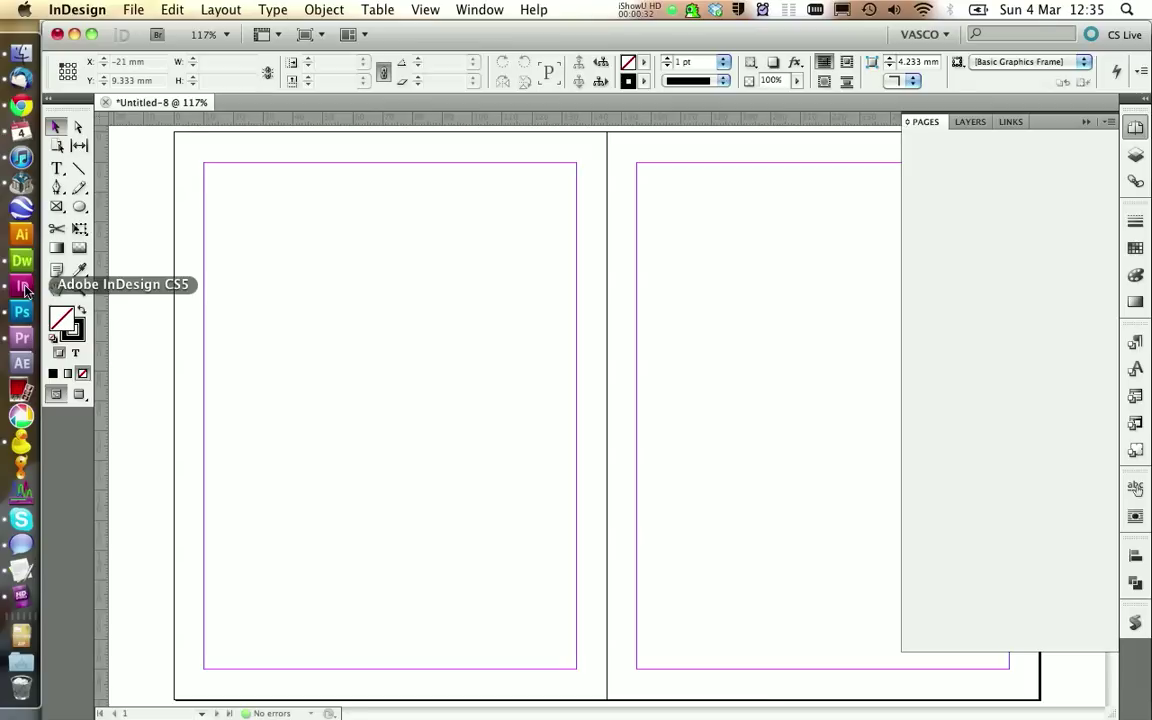
# - Run calendarWizard.js from the Application > calendarWizard folder in the Scripts panel
pyautogui.click(1137, 624)
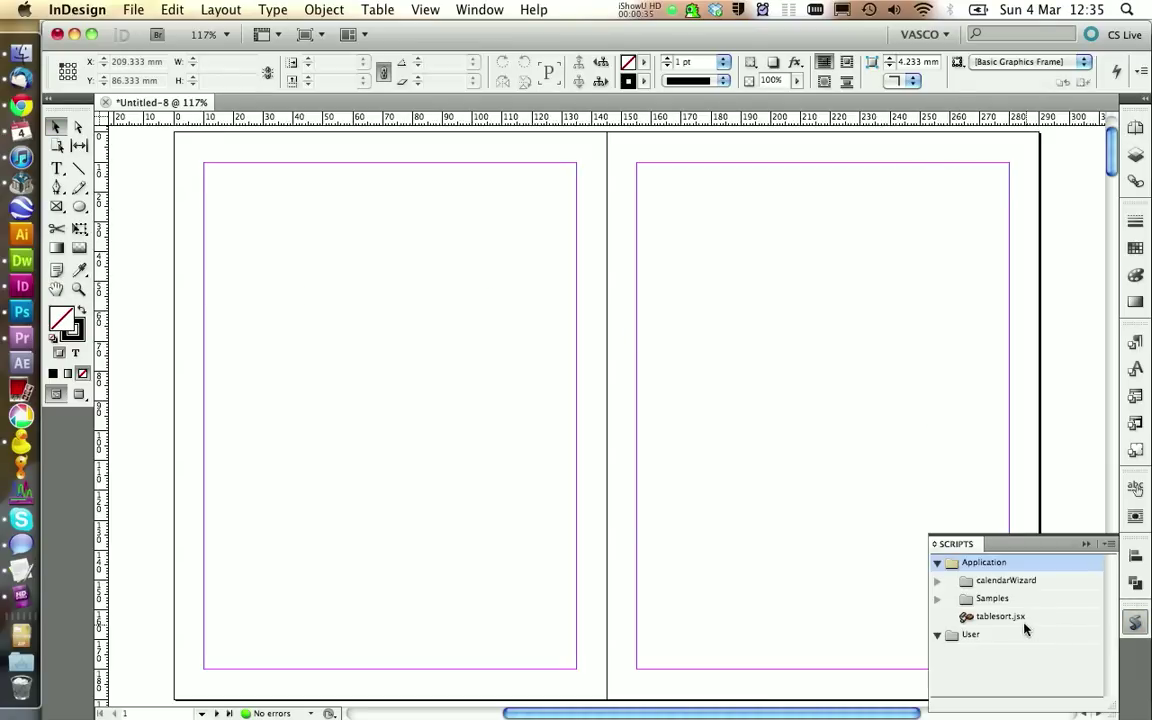
pyautogui.rightClick(966, 567)
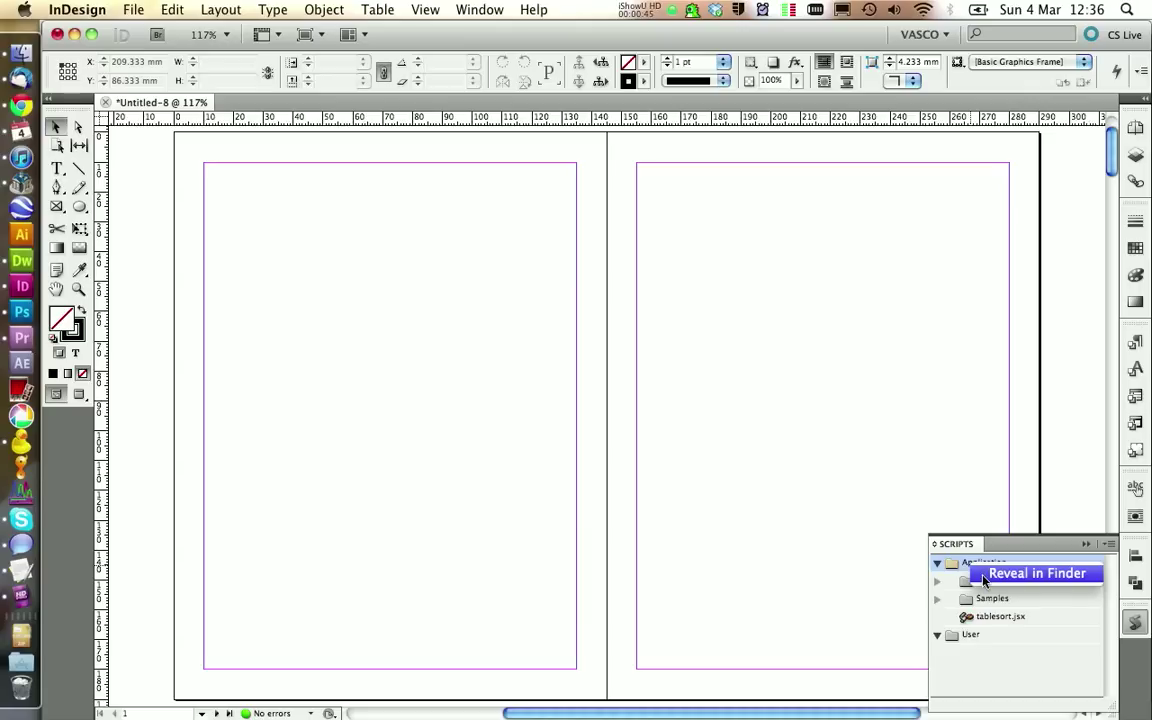
pyautogui.click(976, 600)
pyautogui.click(978, 584)
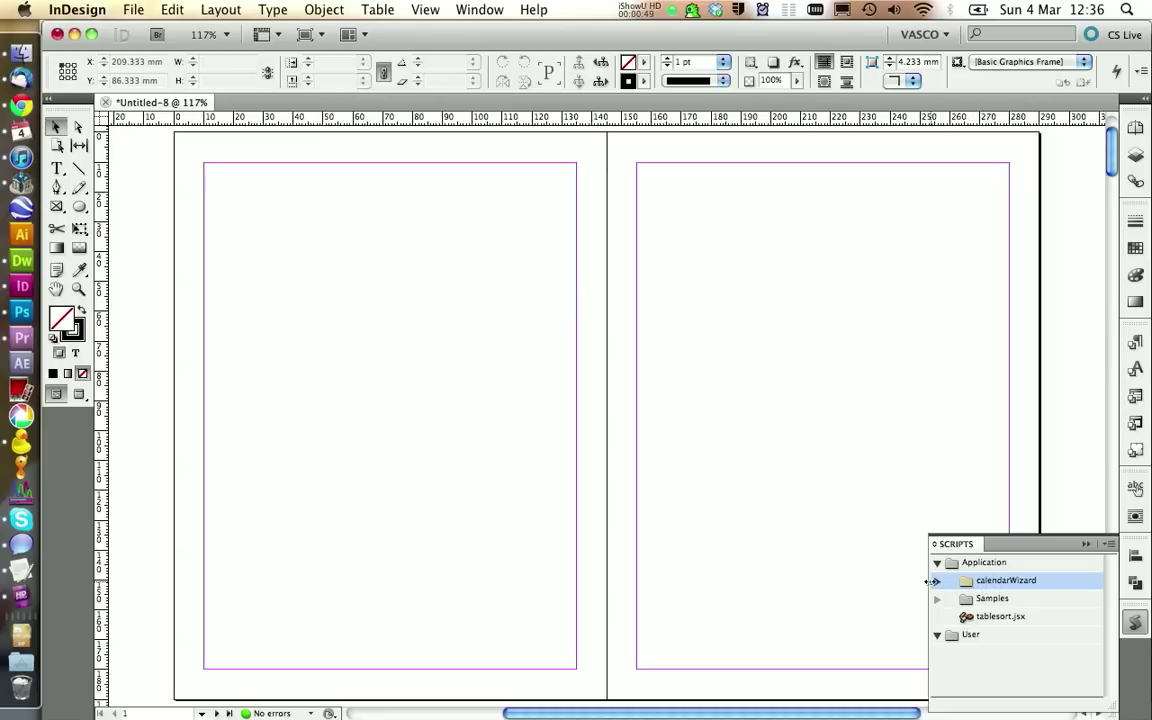
pyautogui.click(938, 586)
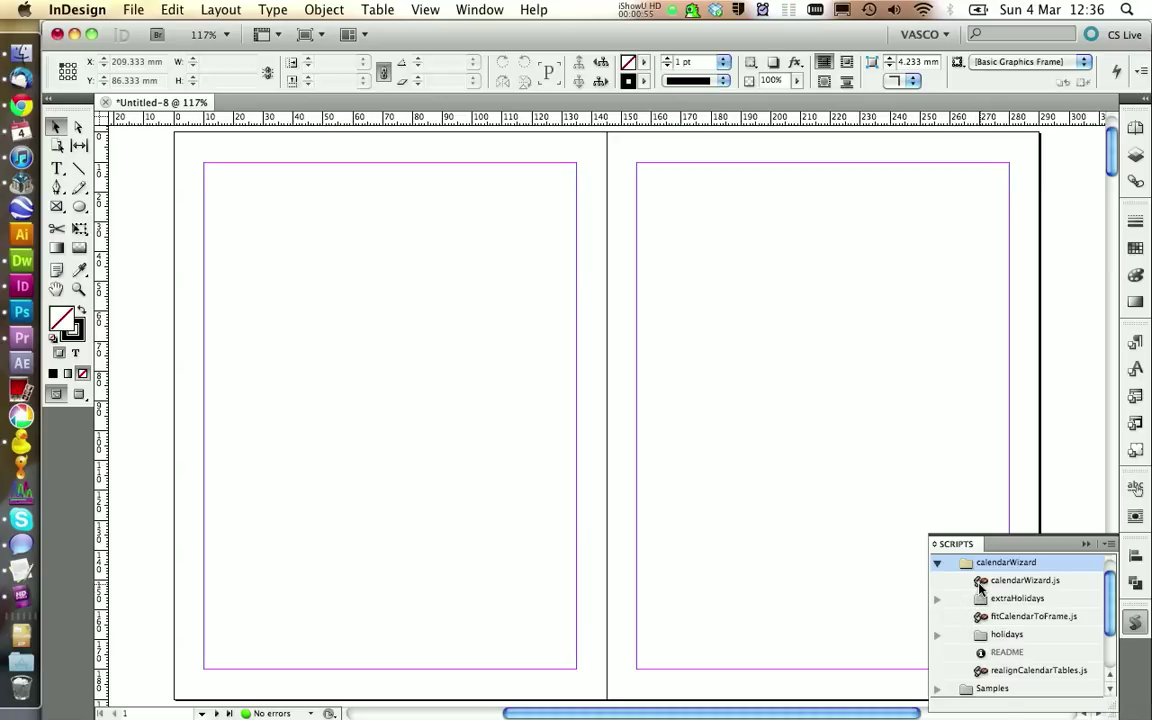
pyautogui.click(980, 588)
pyautogui.doubleClick(980, 588)
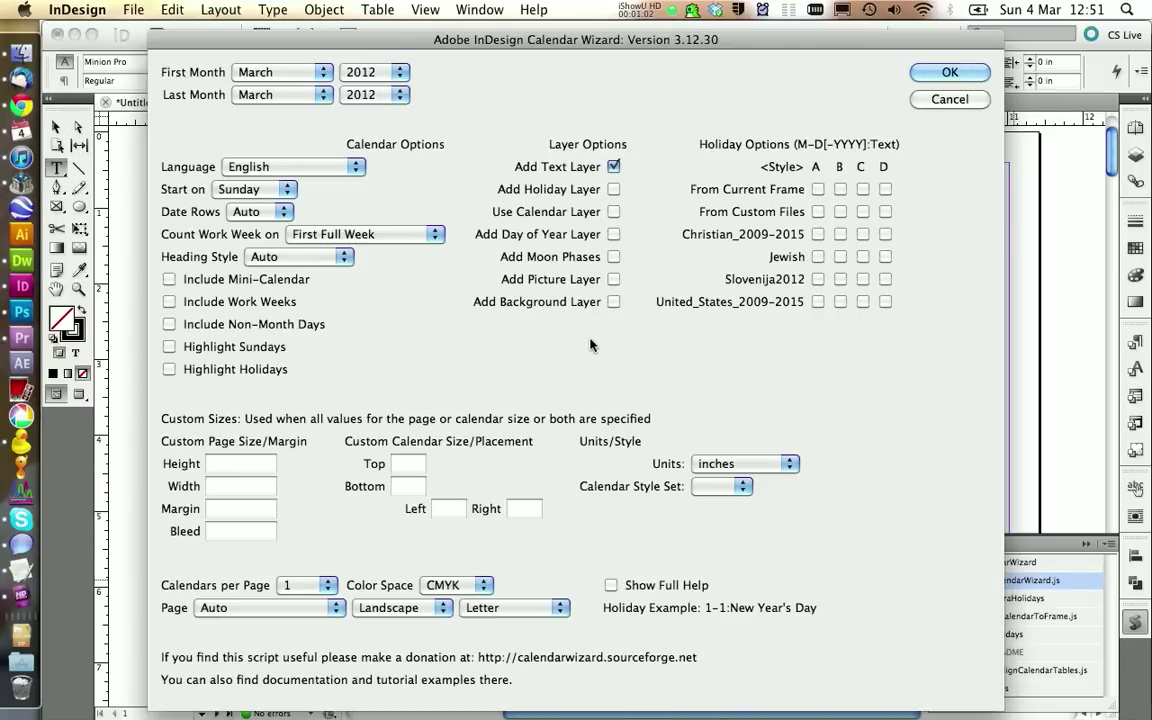
# - Set Calendar Wizard to April–October, German, Monday start, no text layer, current document, and confirm
pyautogui.click(258, 73)
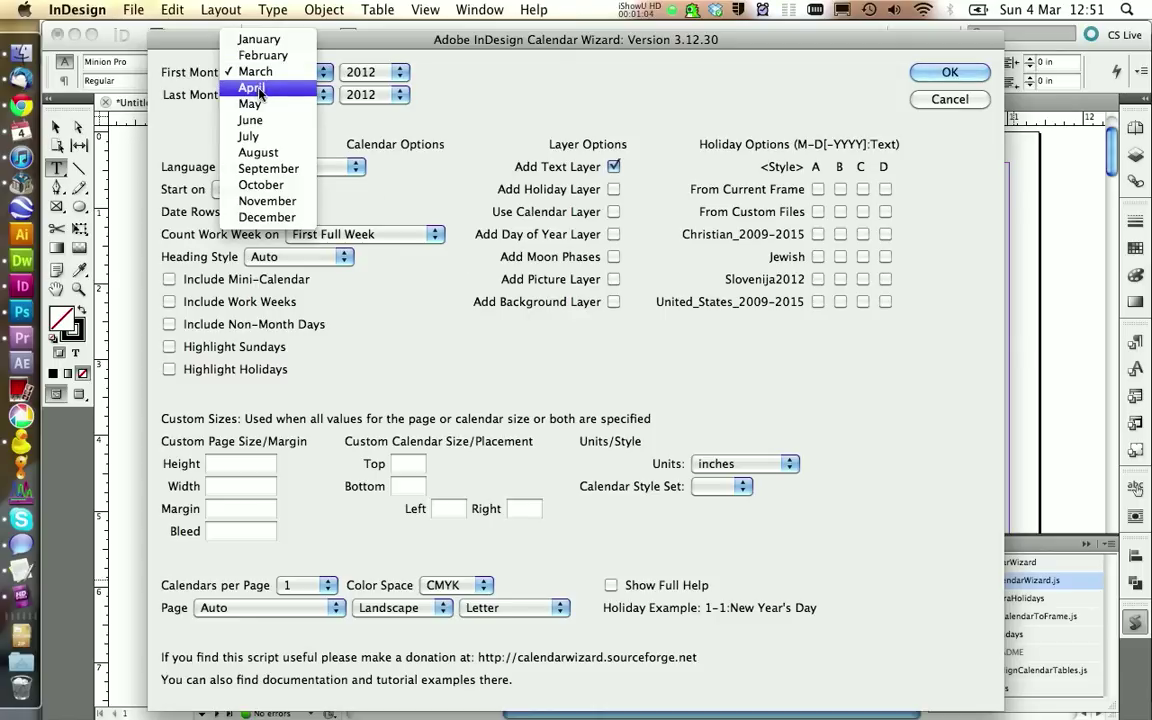
pyautogui.click(251, 88)
pyautogui.click(260, 95)
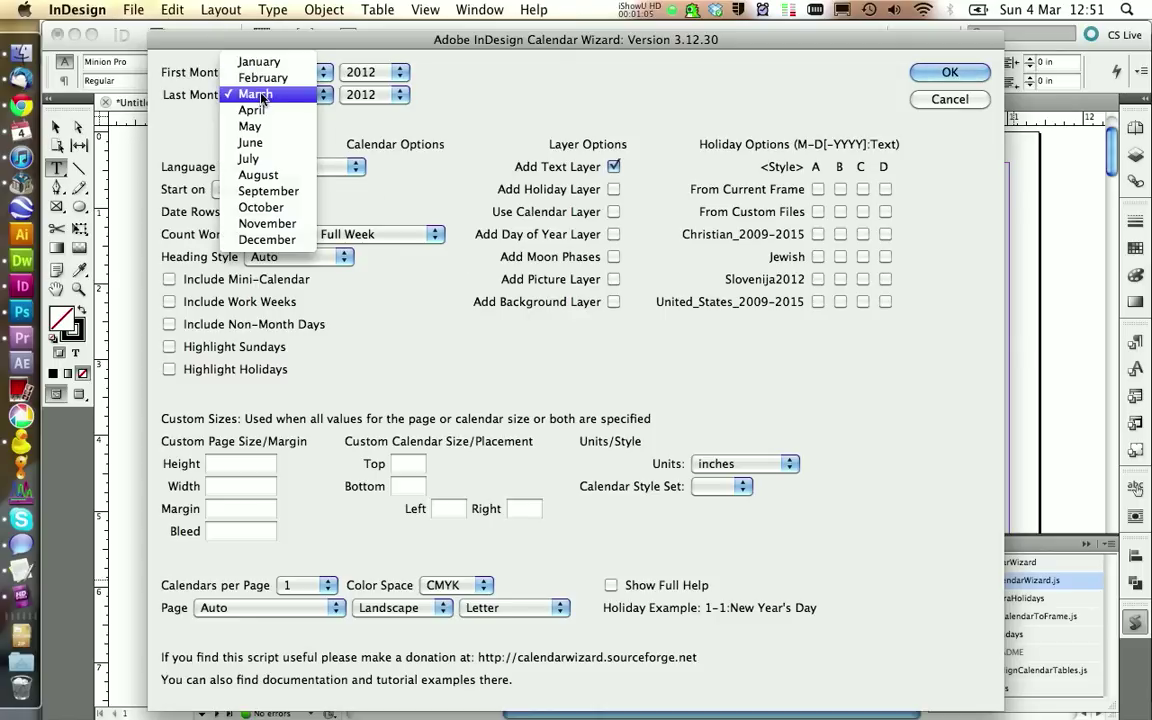
pyautogui.click(262, 207)
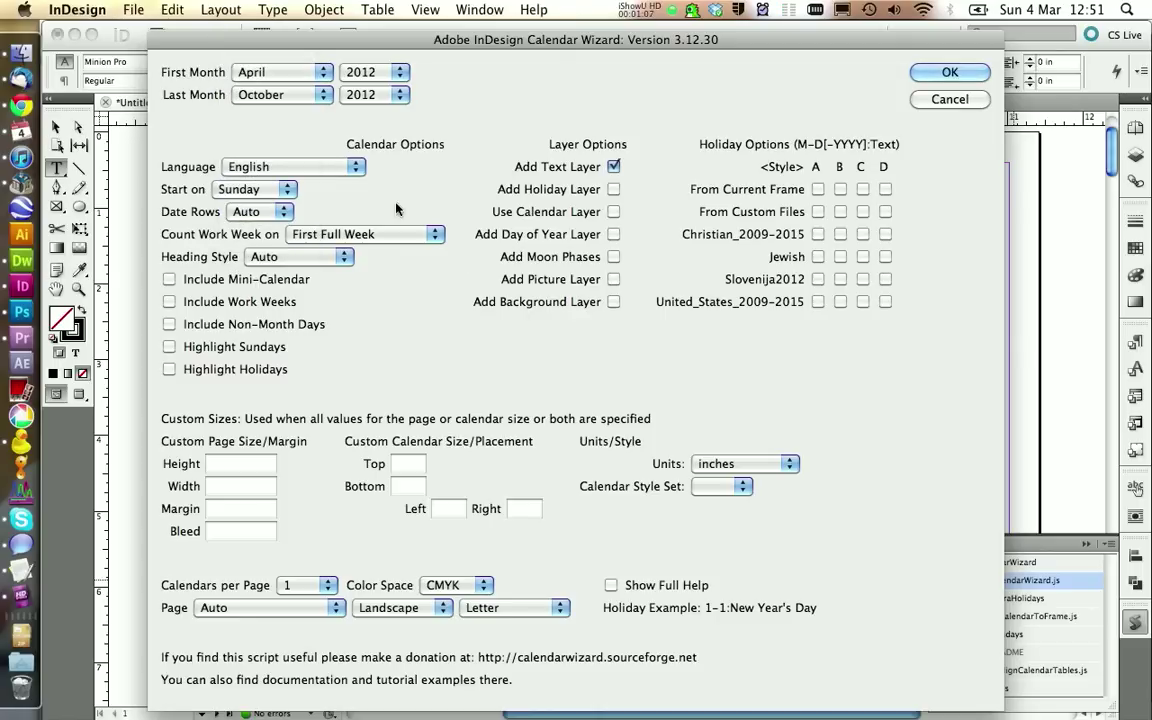
pyautogui.click(327, 173)
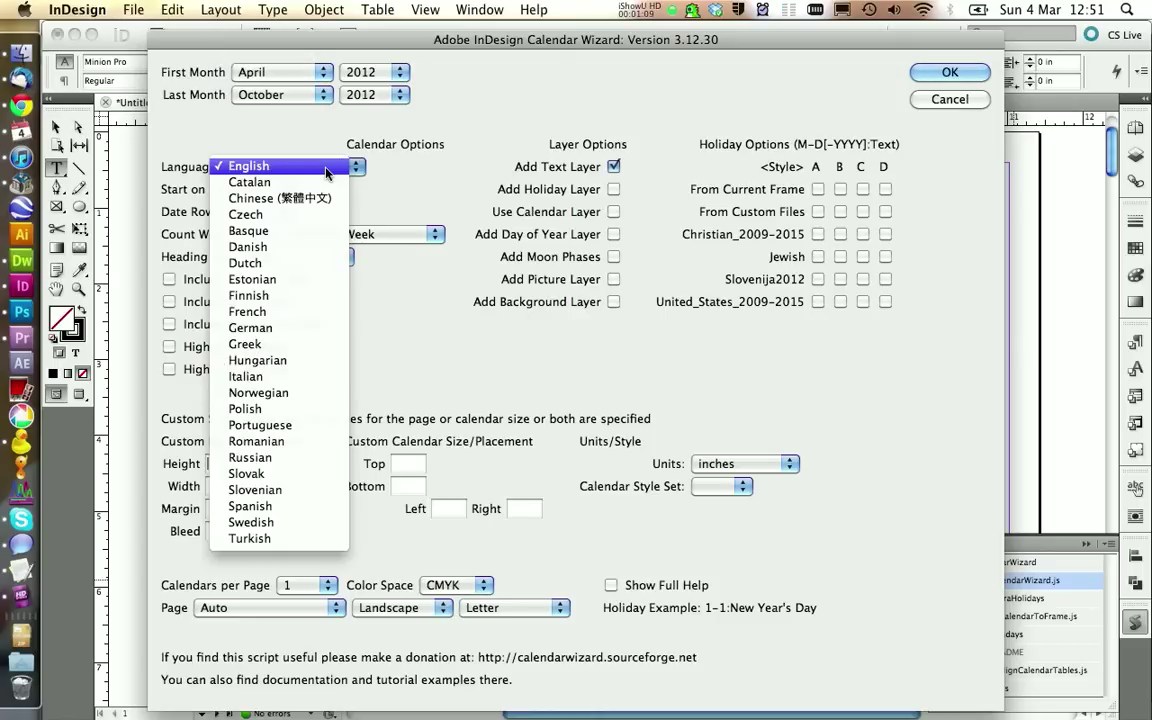
pyautogui.click(279, 327)
pyautogui.click(258, 190)
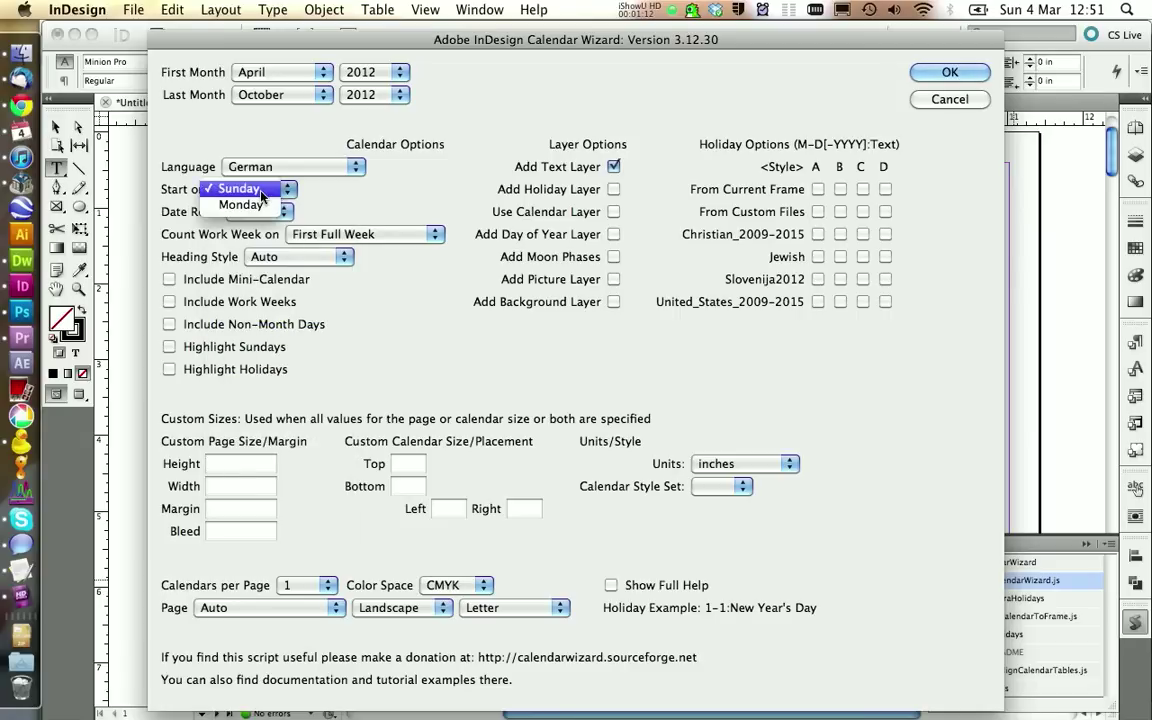
pyautogui.click(250, 207)
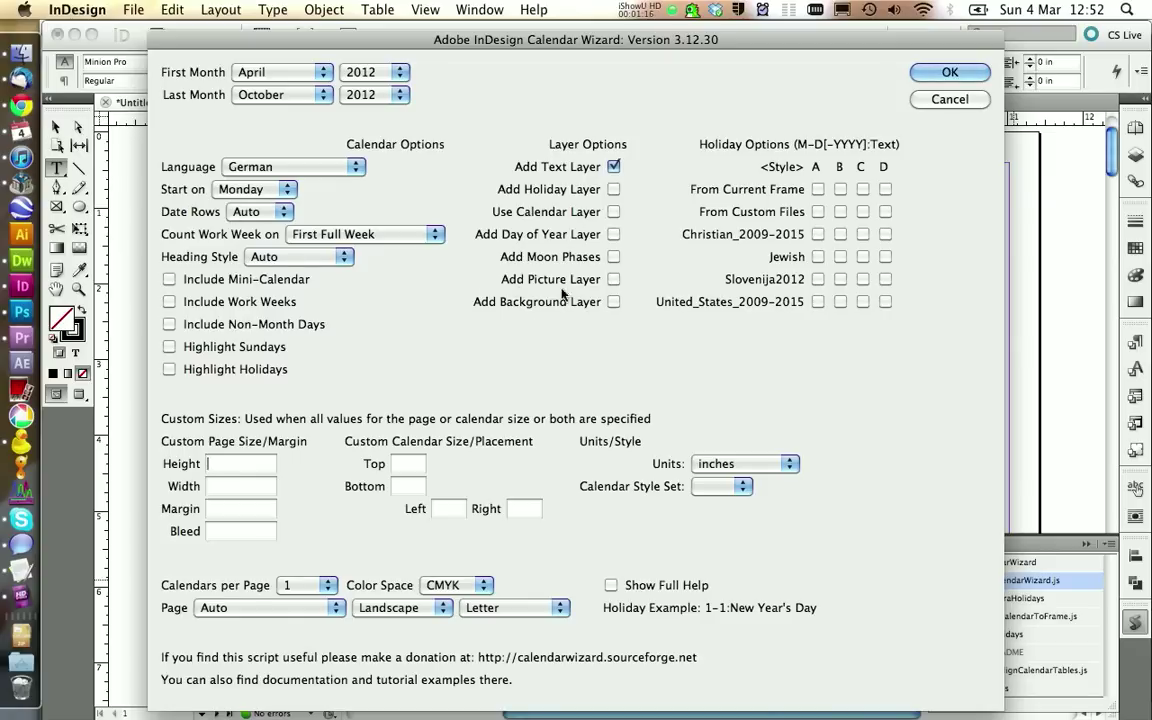
pyautogui.click(610, 168)
pyautogui.click(310, 609)
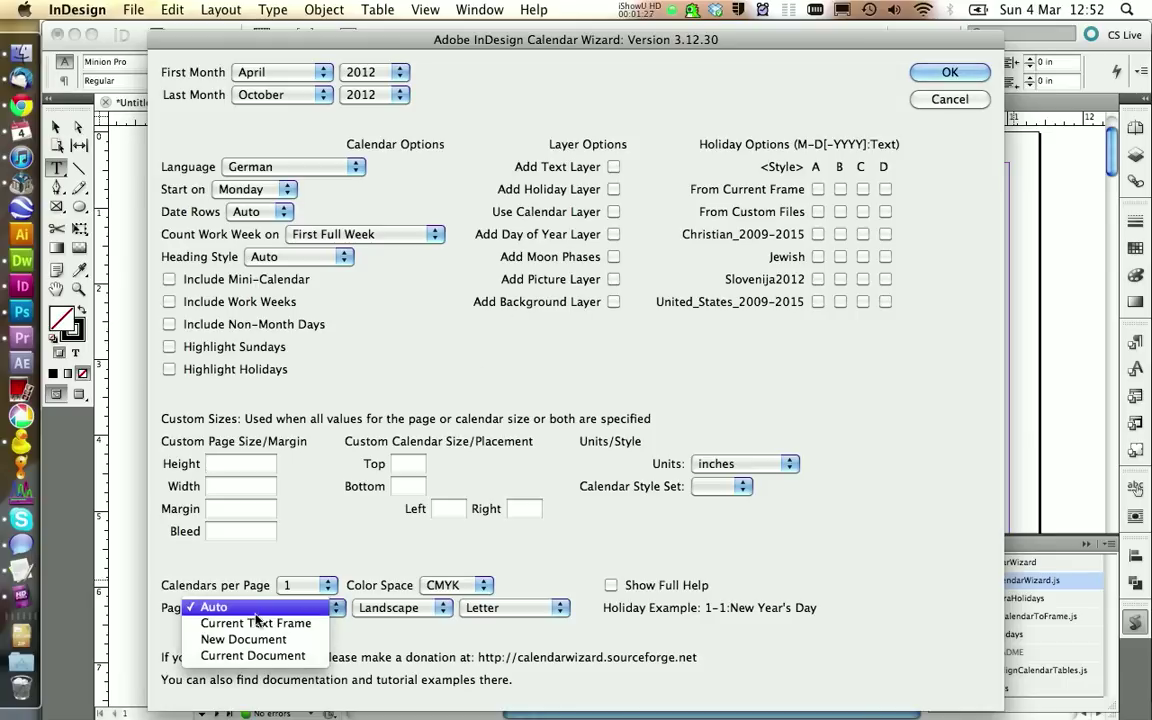
pyautogui.click(203, 658)
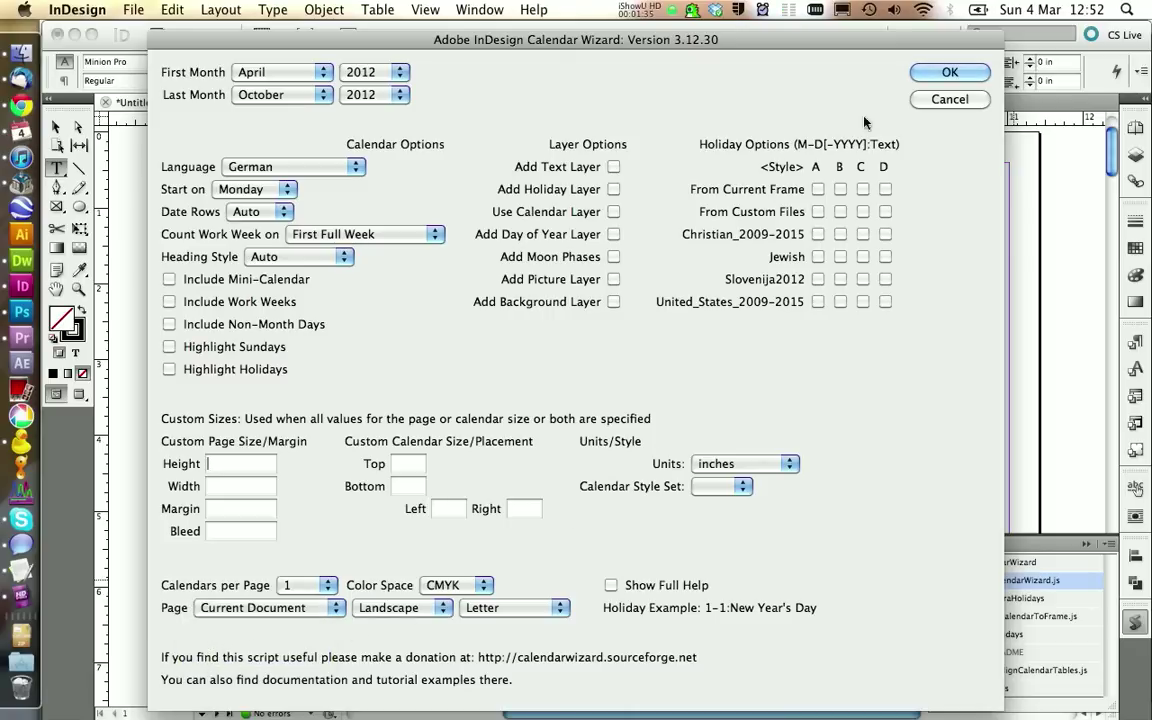
pyautogui.click(948, 72)
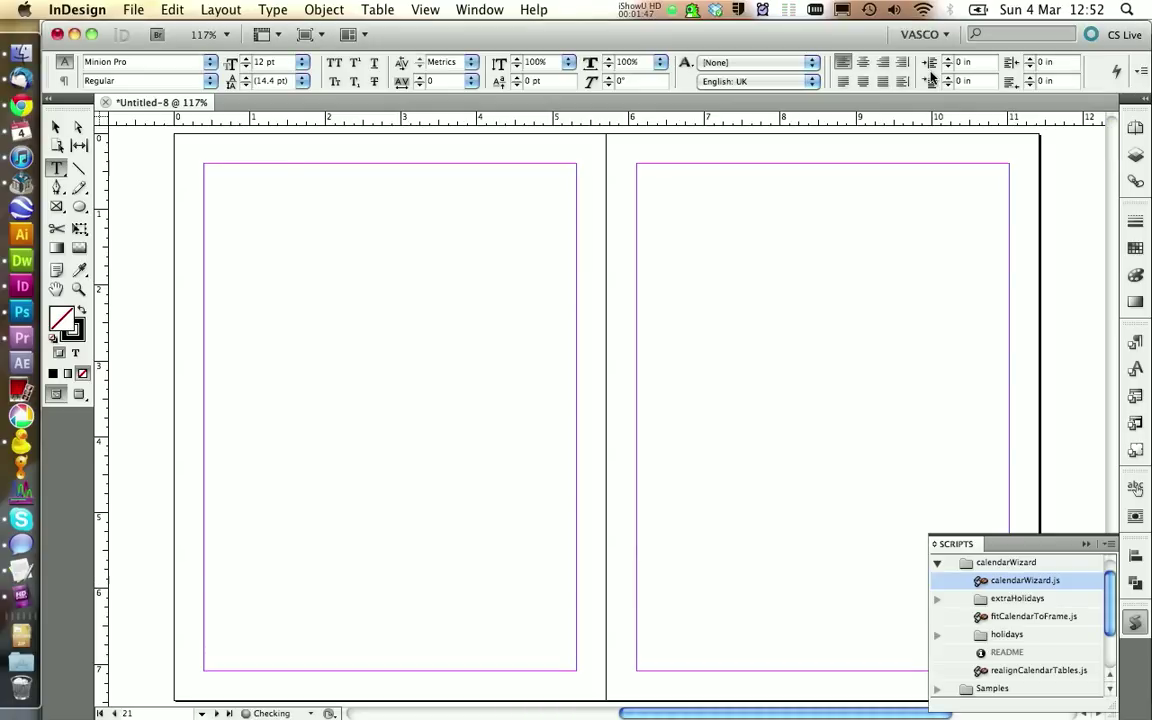
# - Drag the stacked month calendar frames, starting with Oktober 2012, side by side
pyautogui.click(1133, 128)
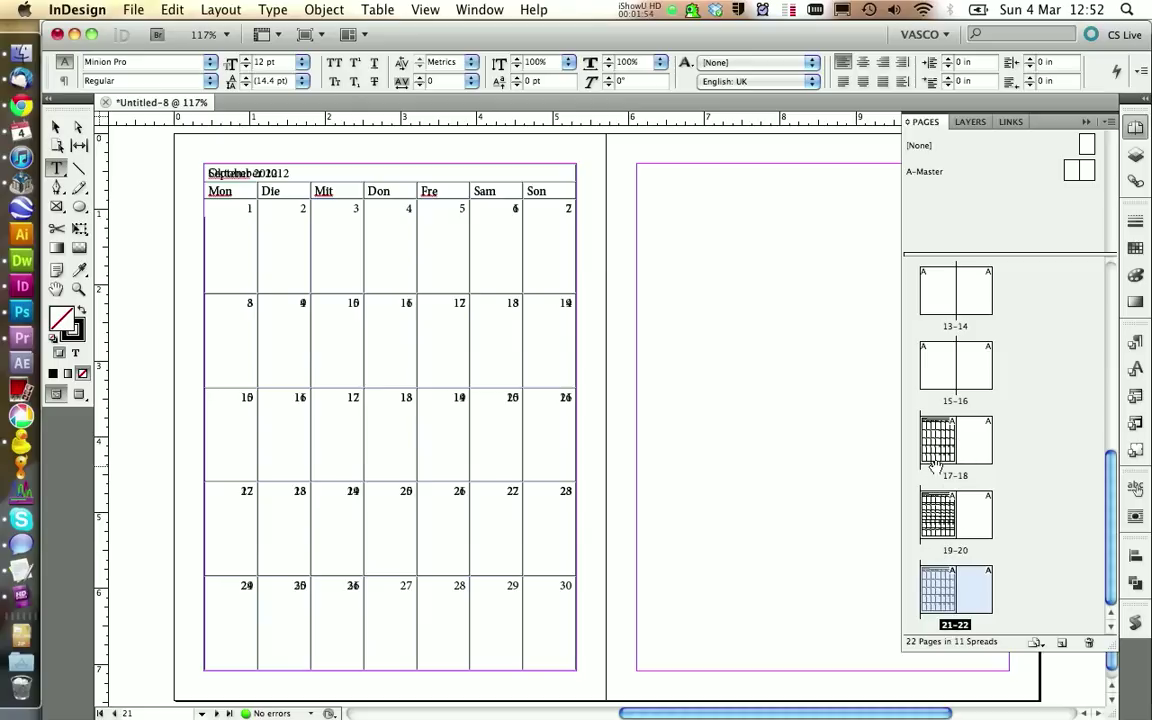
pyautogui.click(55, 127)
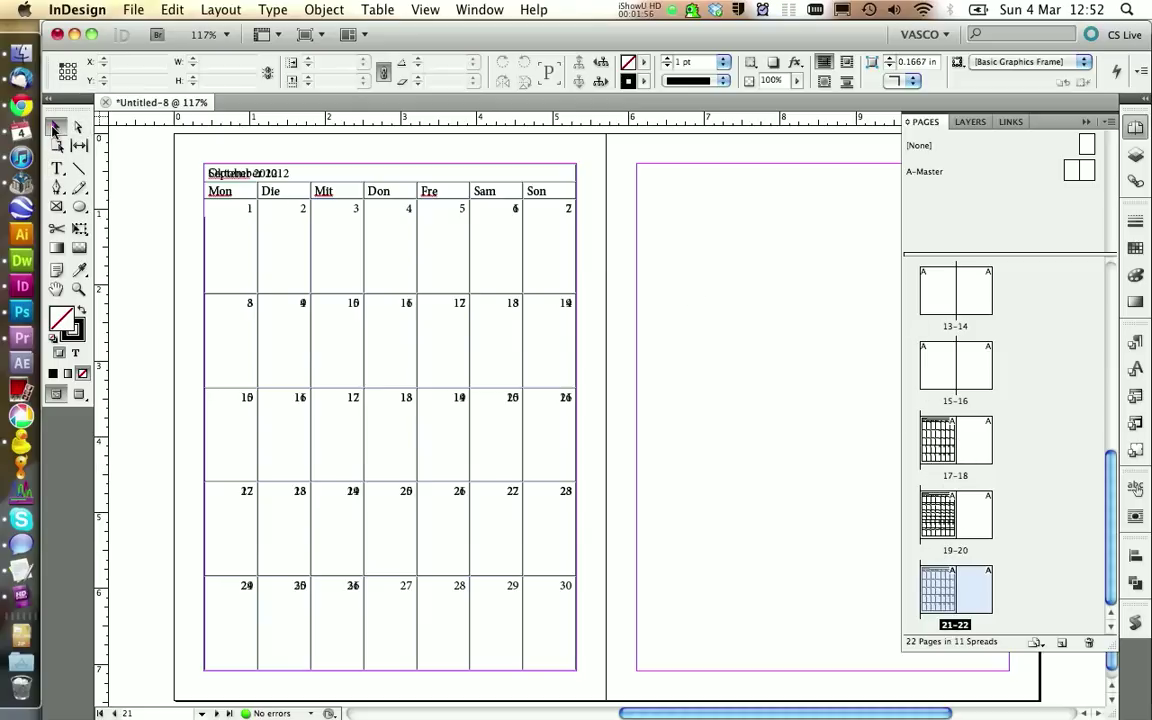
pyautogui.moveTo(298, 195); pyautogui.dragTo(708, 212)
pyautogui.scroll(6, 604, 226)
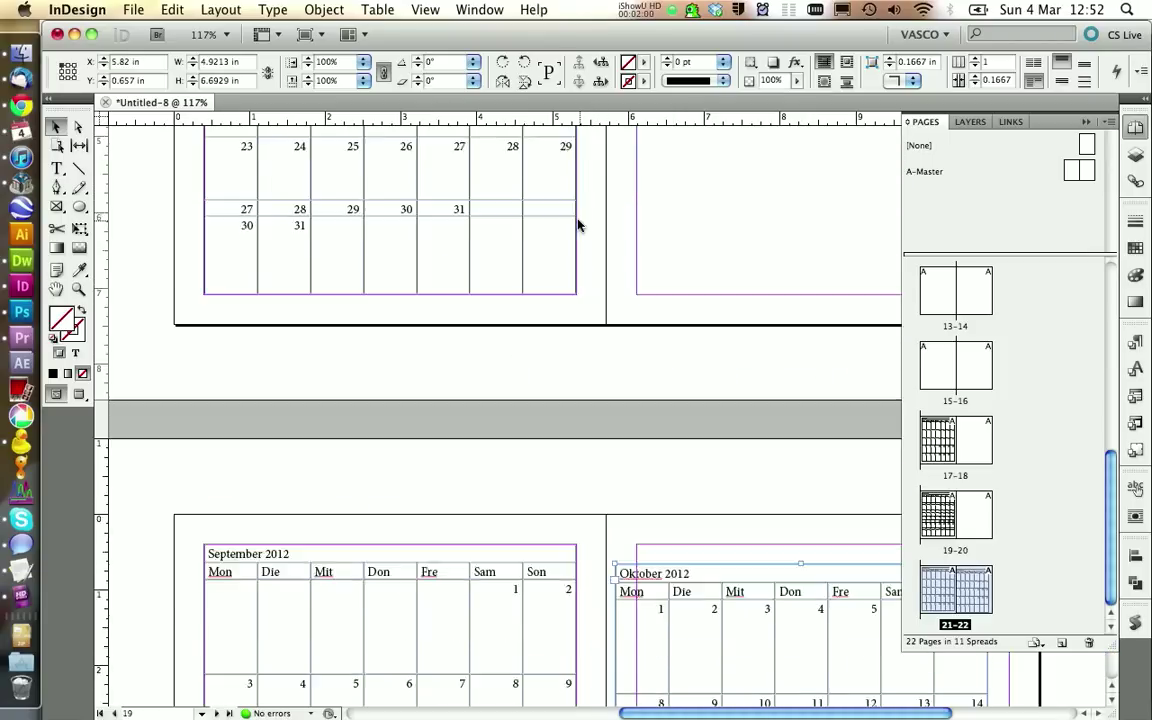
pyautogui.scroll(2, 578, 225)
pyautogui.moveTo(381, 201); pyautogui.dragTo(751, 252)
pyautogui.scroll(1, 621, 263)
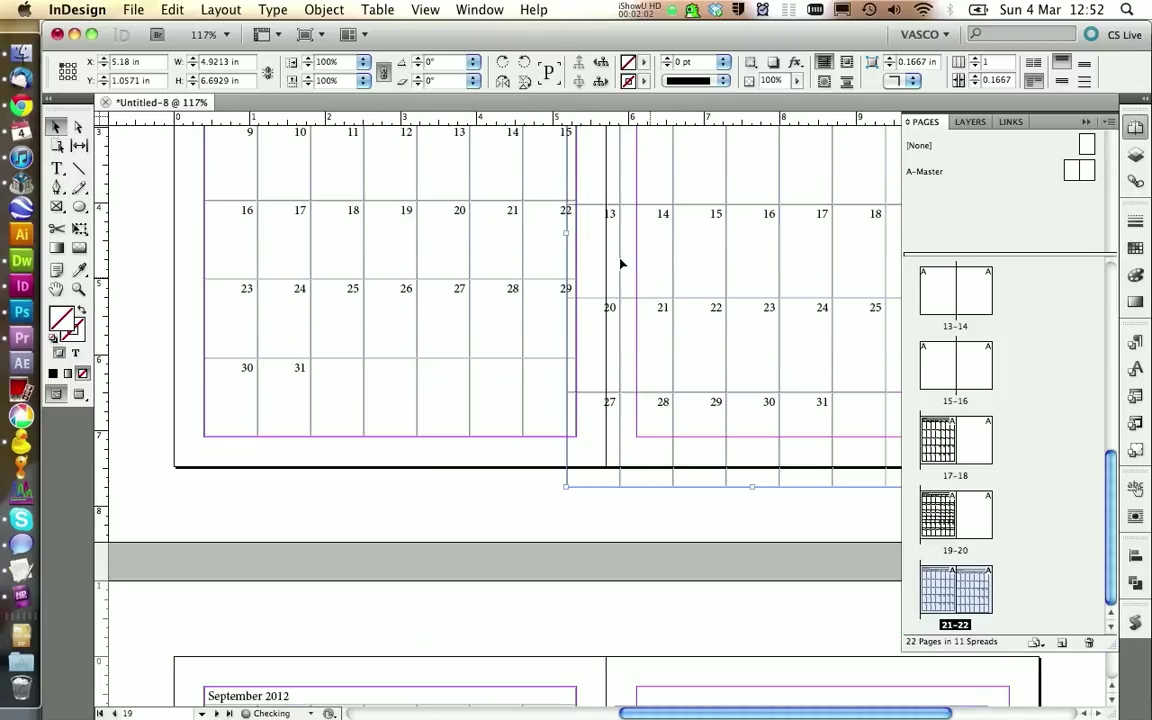
pyautogui.scroll(10, 605, 258)
pyautogui.moveTo(440, 451); pyautogui.dragTo(755, 465)
# - Move the April 2012 calendar frame down onto spread 3–4 and view it in preview mode
pyautogui.doubleClick(950, 285)
pyautogui.scroll(4, 950, 283)
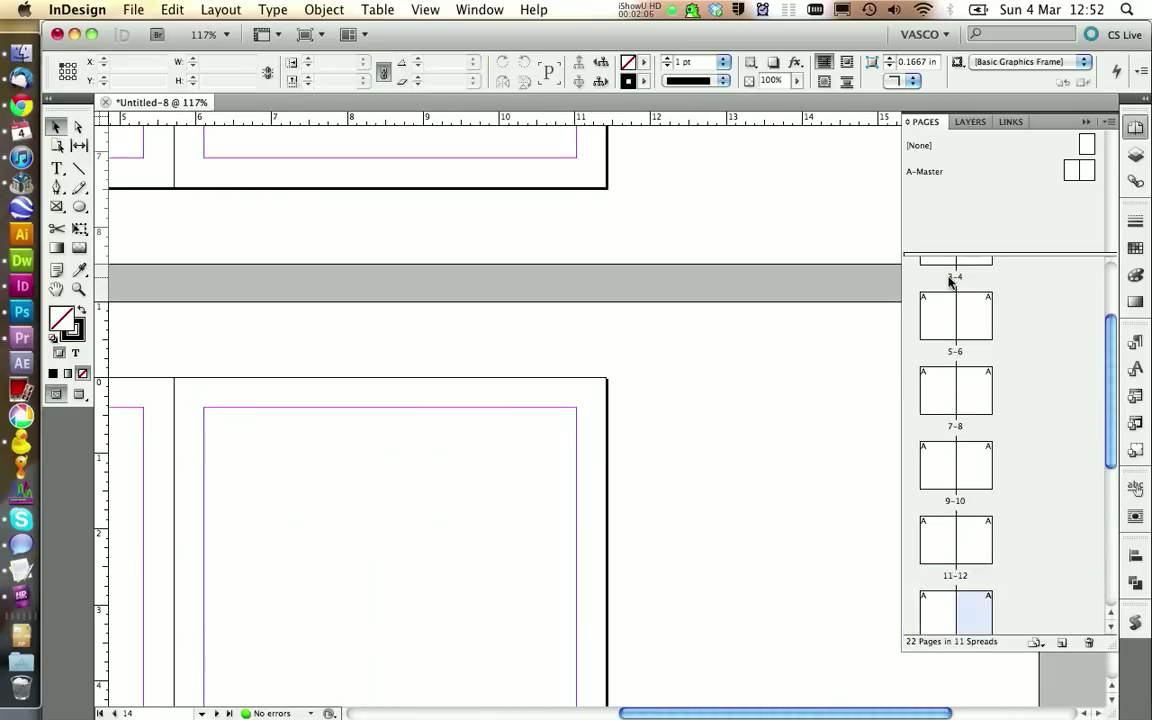
pyautogui.scroll(2, 950, 283)
pyautogui.doubleClick(938, 285)
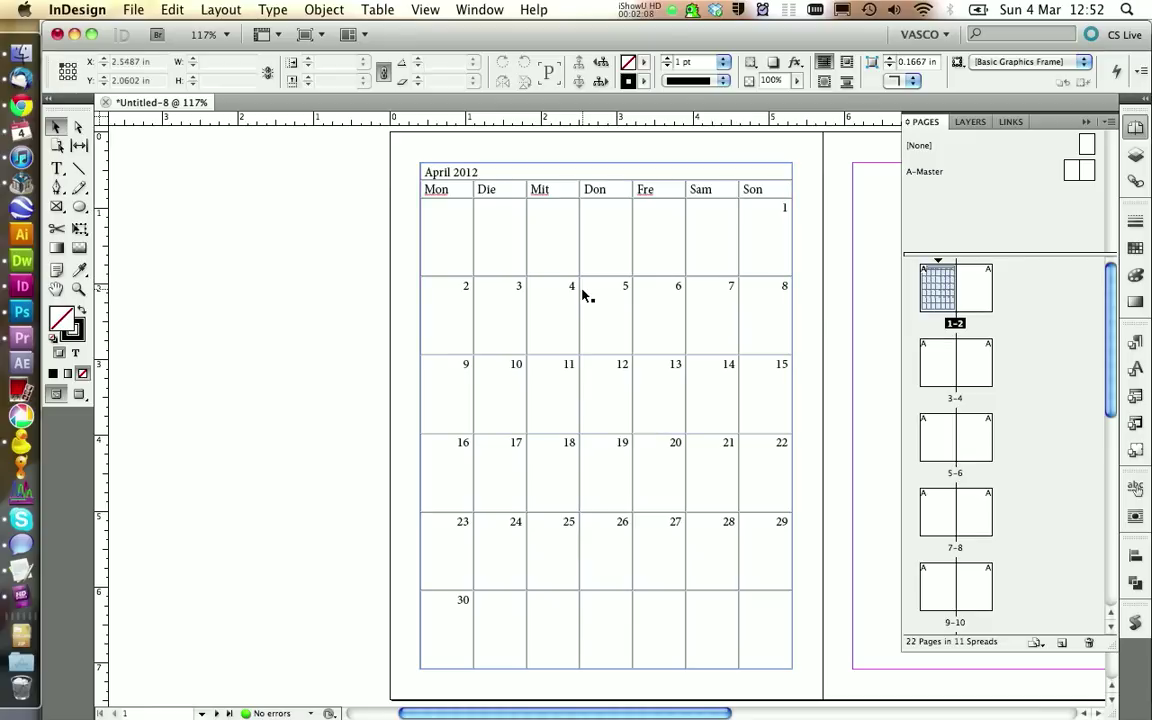
pyautogui.scroll(-5, 805, 316)
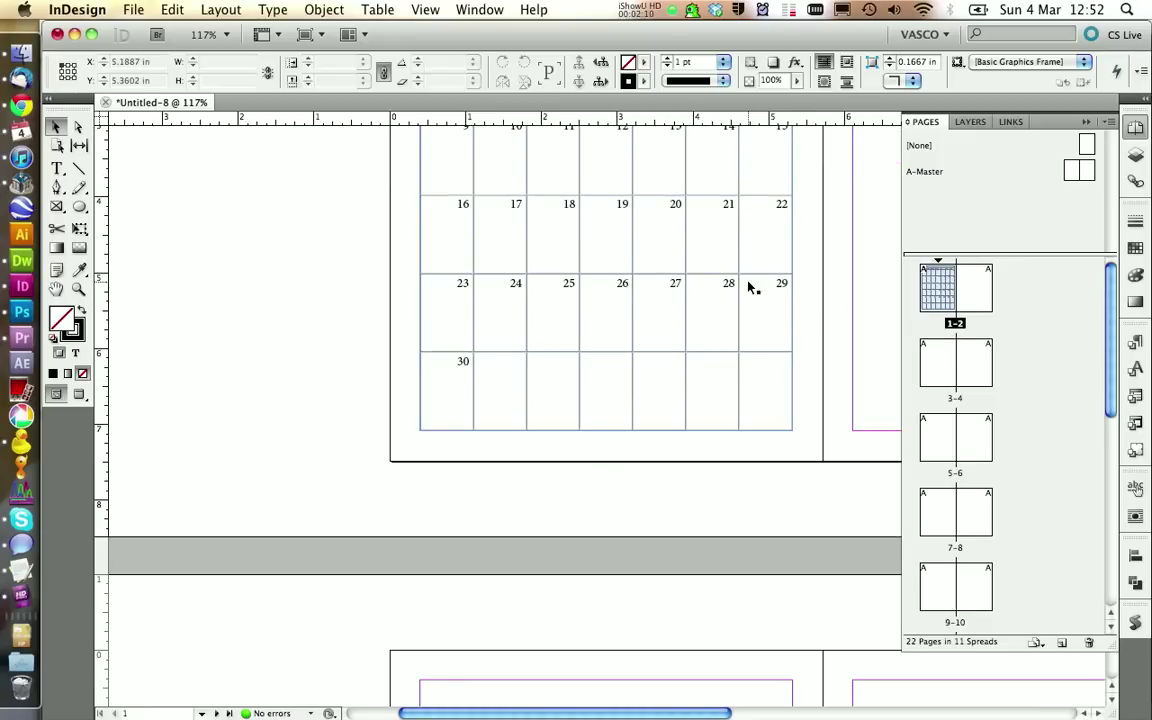
pyautogui.scroll(-3, 752, 287)
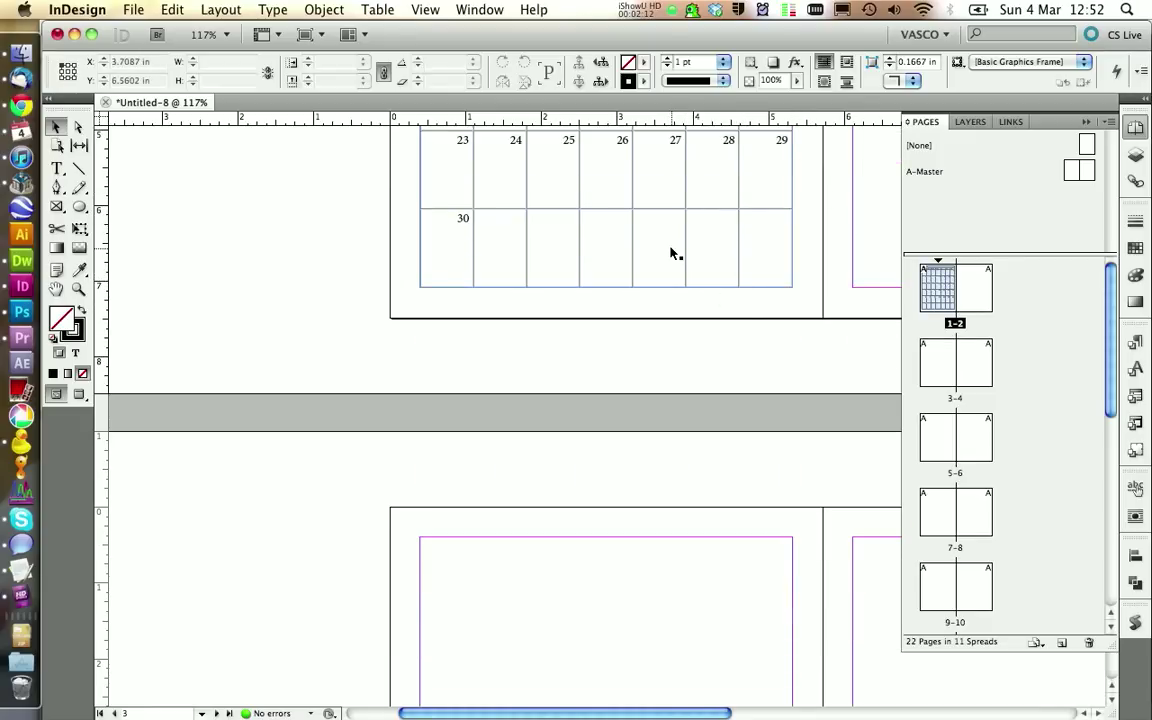
pyautogui.click(671, 248)
pyautogui.scroll(-2, 672, 245)
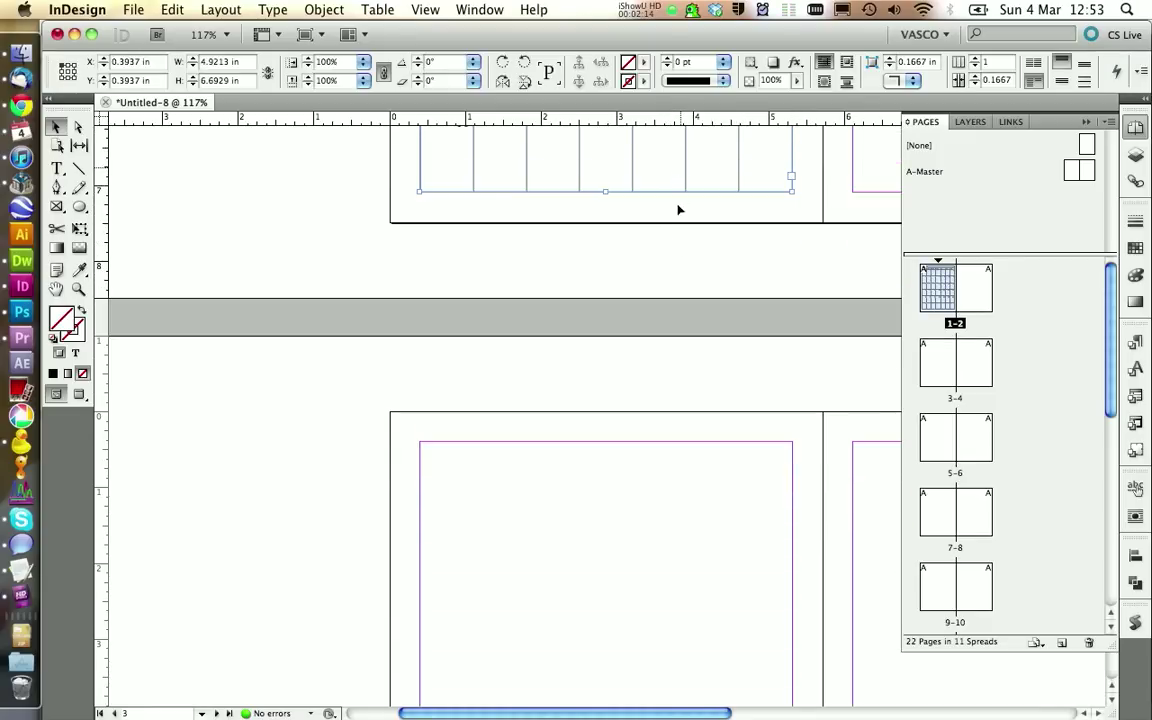
pyautogui.moveTo(678, 209); pyautogui.dragTo(666, 501)
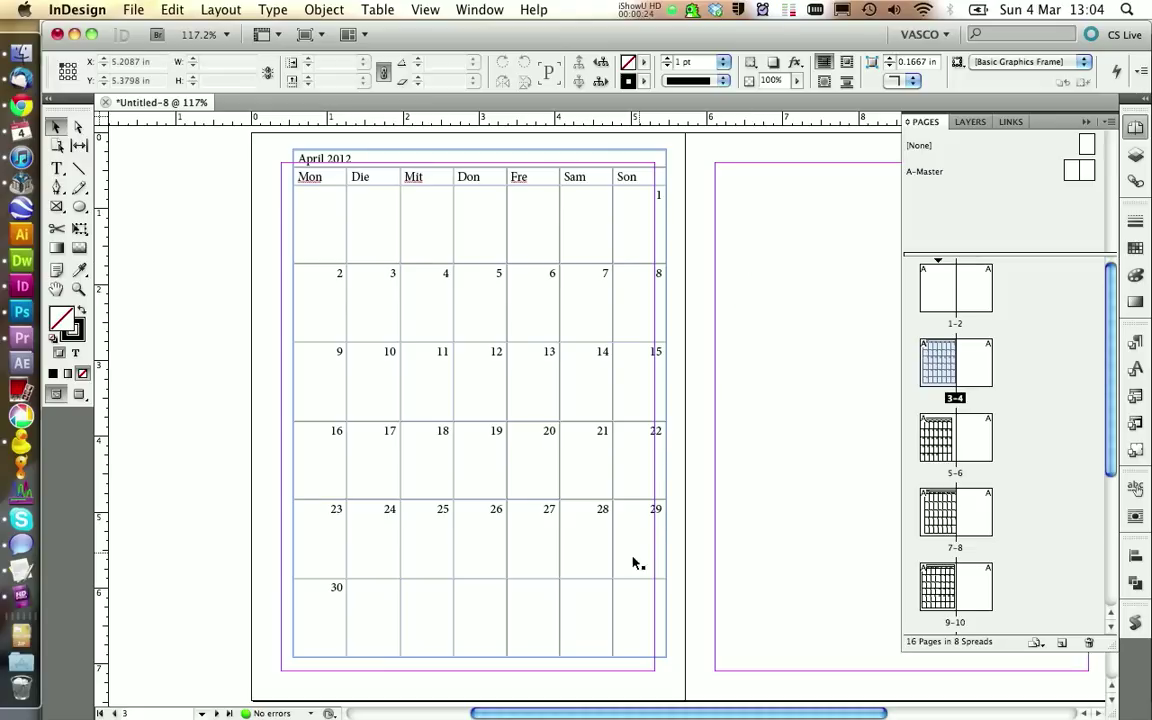
pyautogui.click(79, 396)
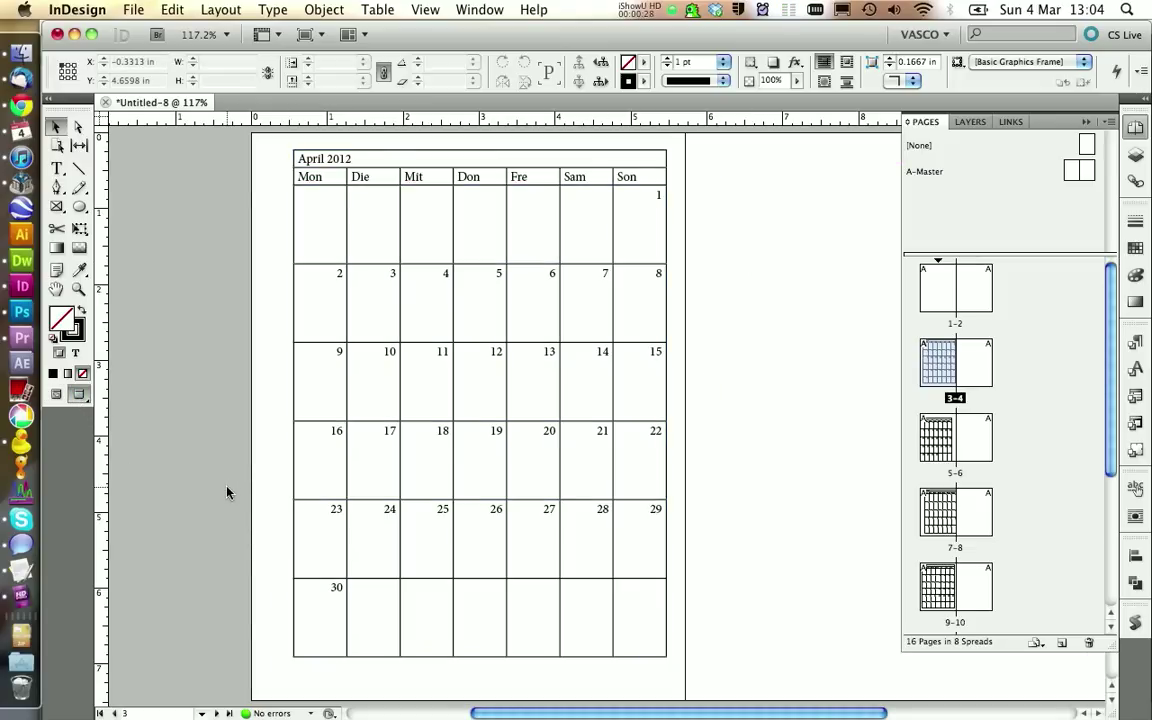
# - Resize the April table's rows and distribute the rows from 5 to the bottom evenly
pyautogui.click(56, 394)
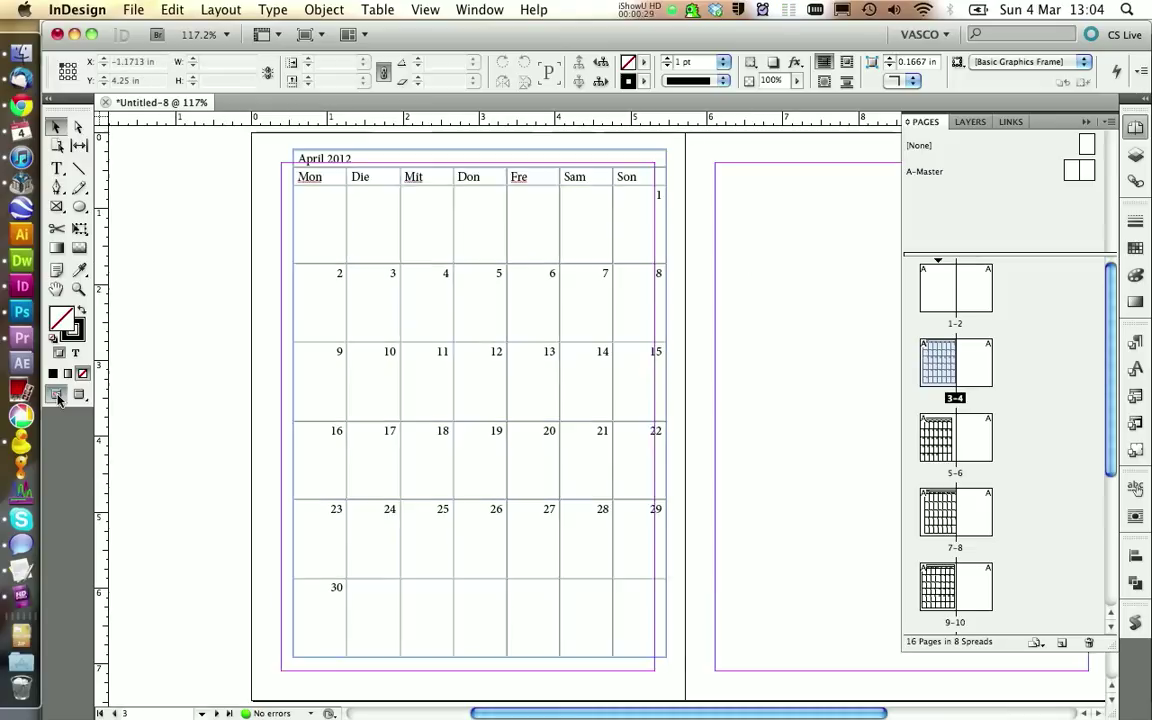
pyautogui.doubleClick(370, 426)
pyautogui.moveTo(370, 420); pyautogui.dragTo(373, 381)
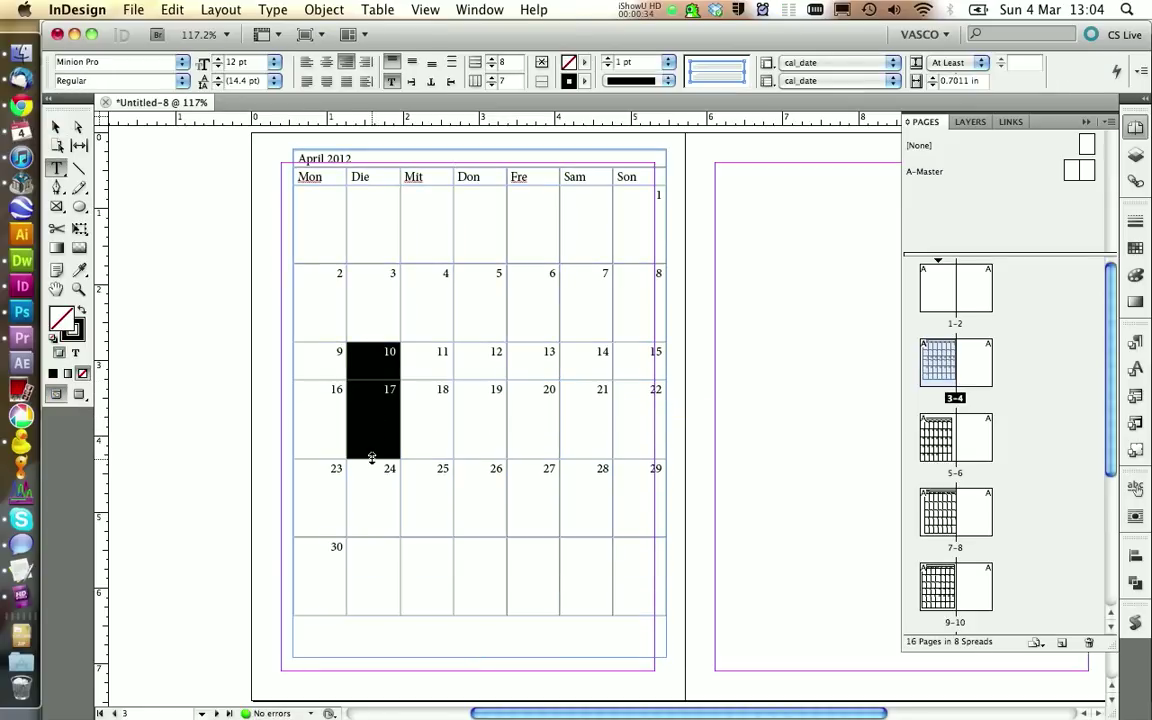
pyautogui.moveTo(372, 457); pyautogui.dragTo(377, 418)
pyautogui.click(424, 404)
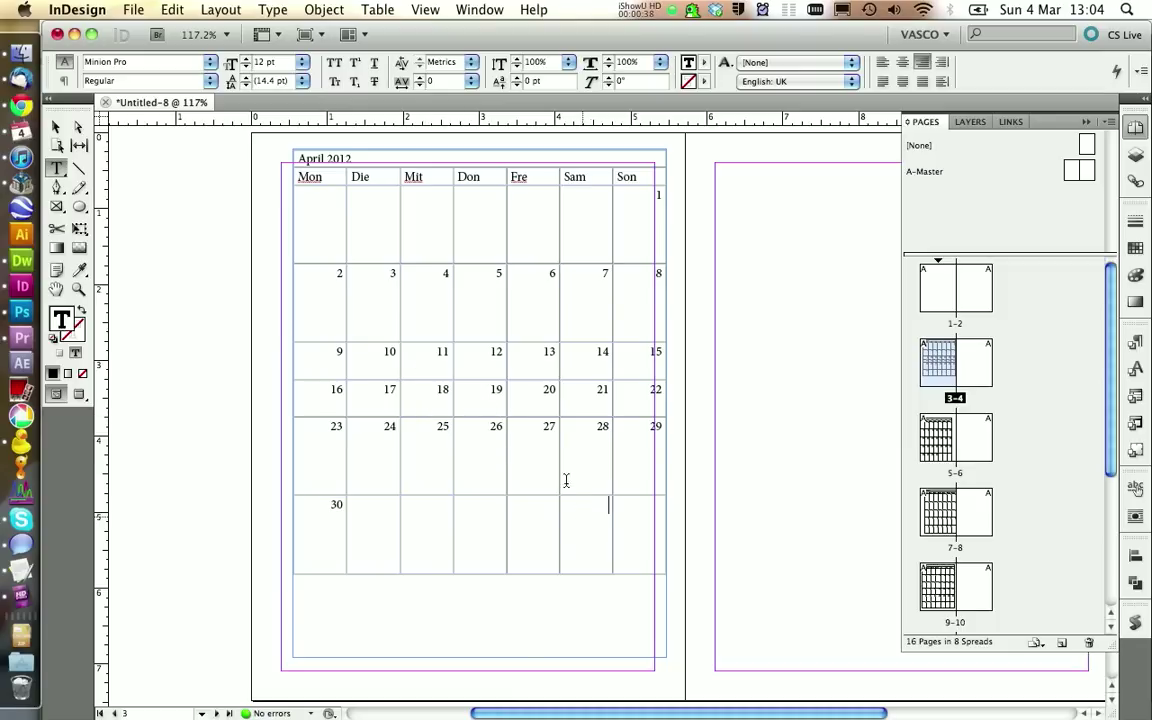
pyautogui.moveTo(570, 520); pyautogui.dragTo(473, 317)
pyautogui.rightClick(473, 317)
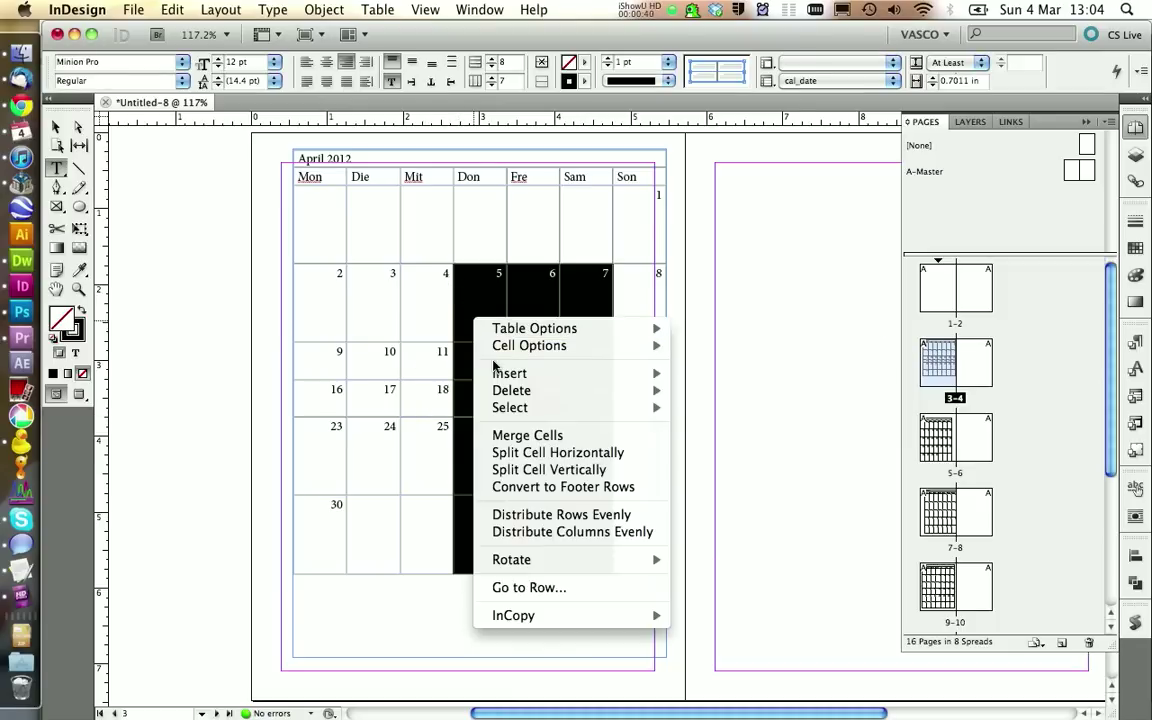
pyautogui.click(538, 516)
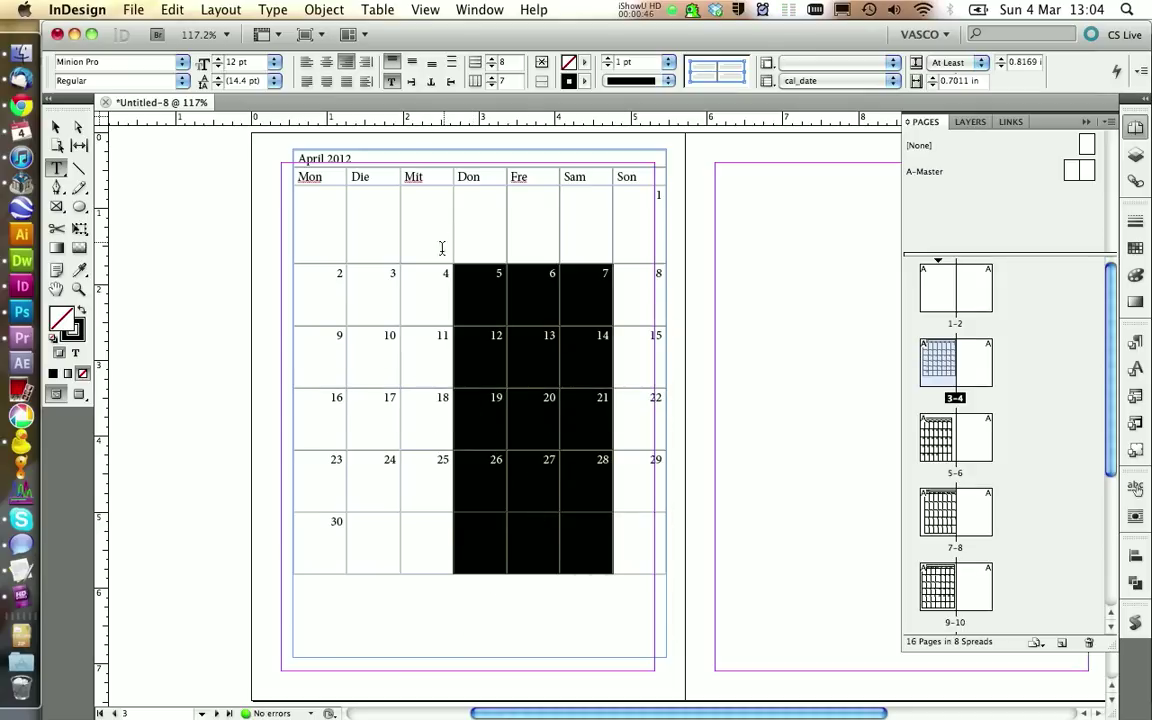
pyautogui.click(410, 430)
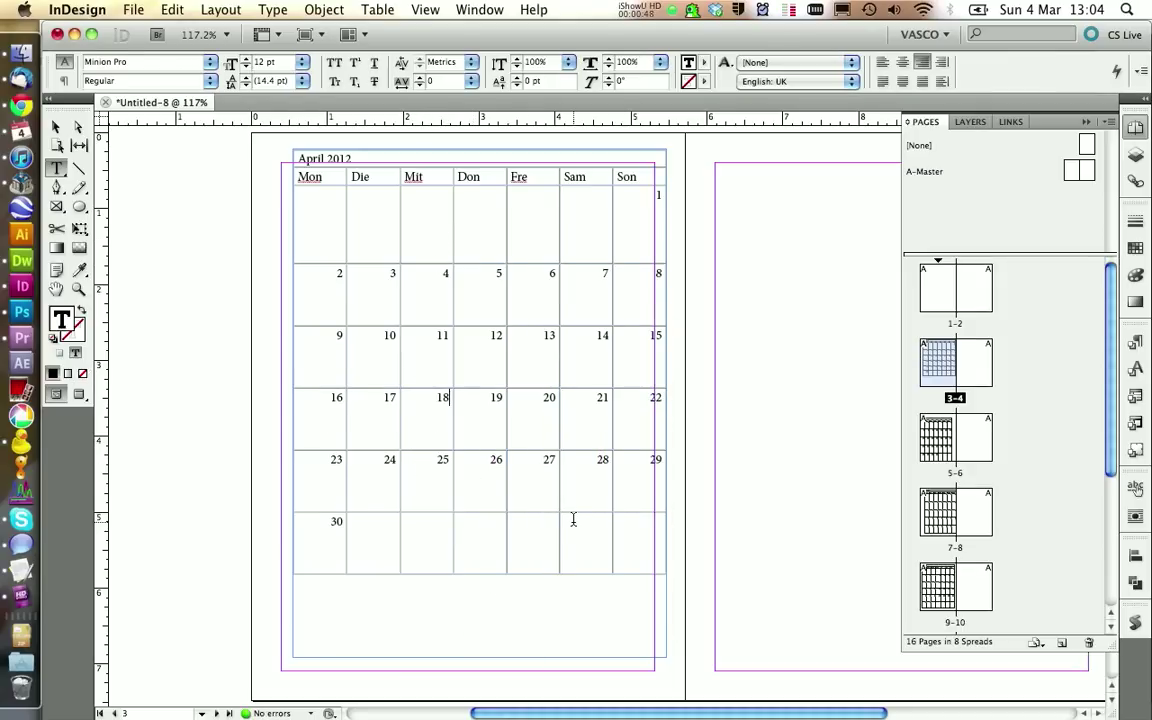
# - Set the whole table body to exactly 15 mm row height and 15 mm column width
pyautogui.moveTo(640, 542); pyautogui.dragTo(303, 166)
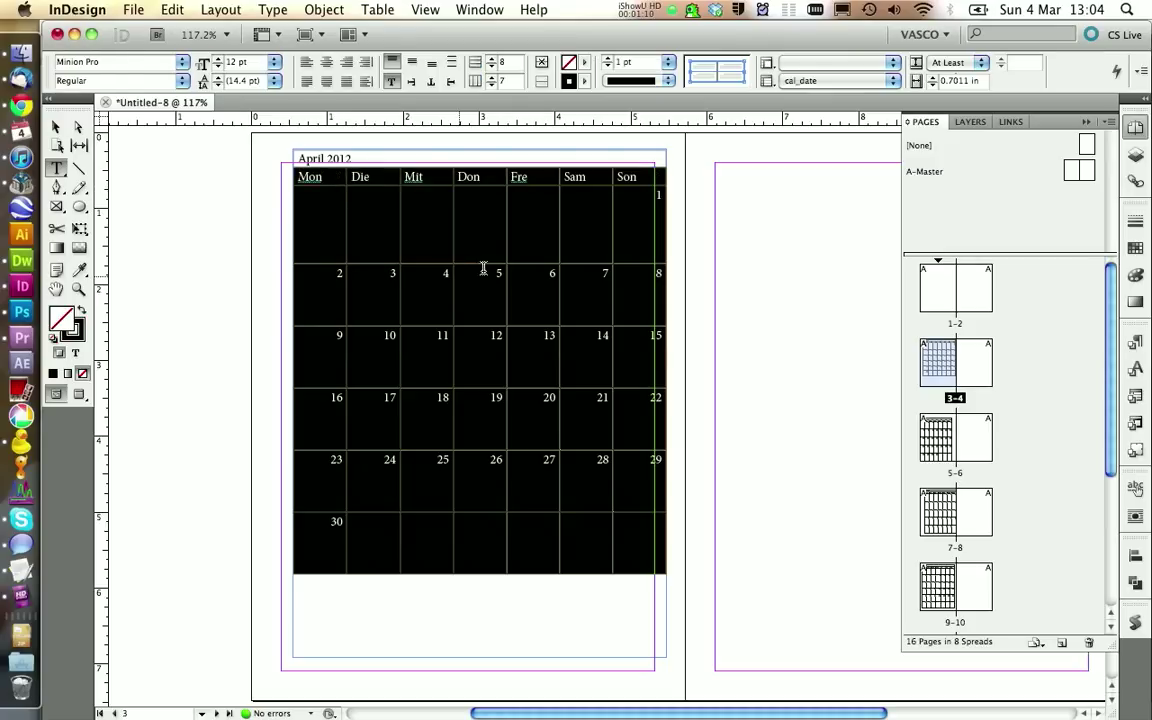
pyautogui.click(978, 63)
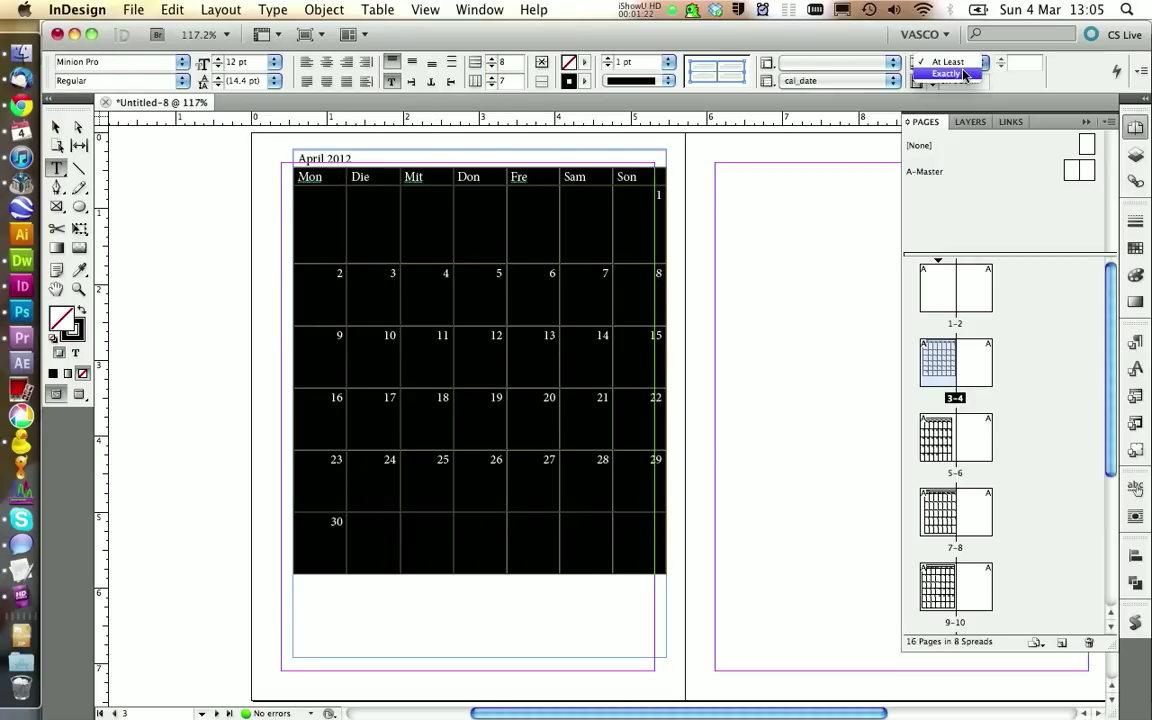
pyautogui.click(965, 74)
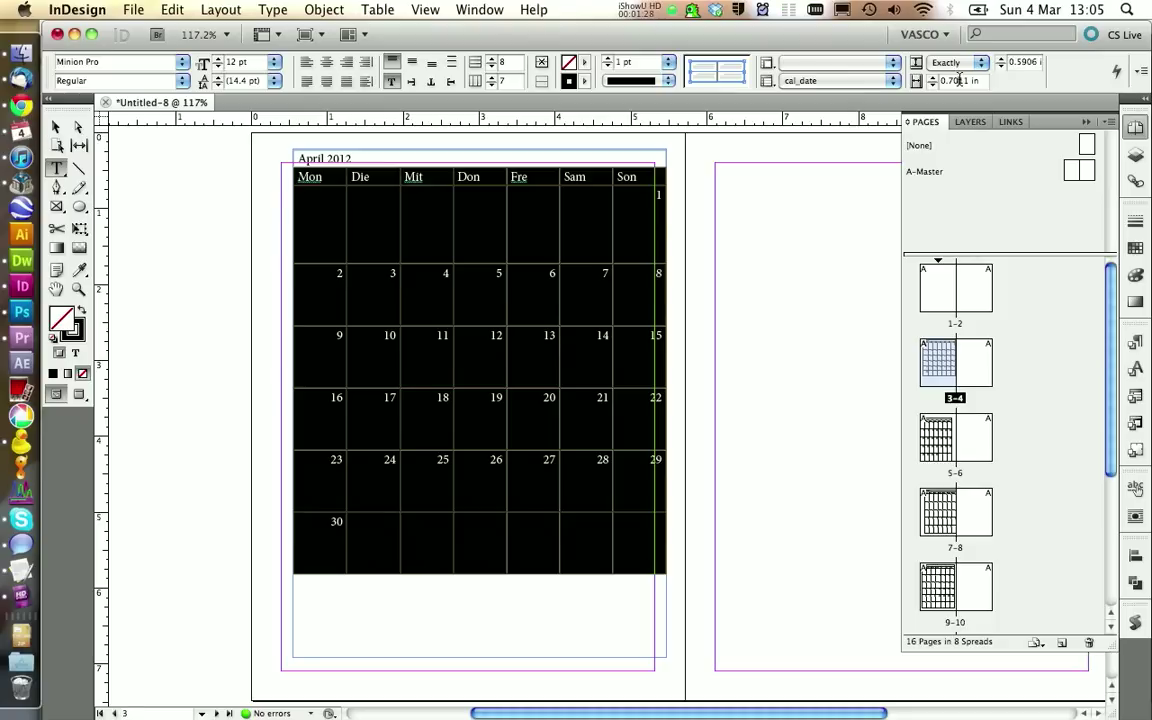
pyautogui.press('Tab')
pyautogui.write('1')
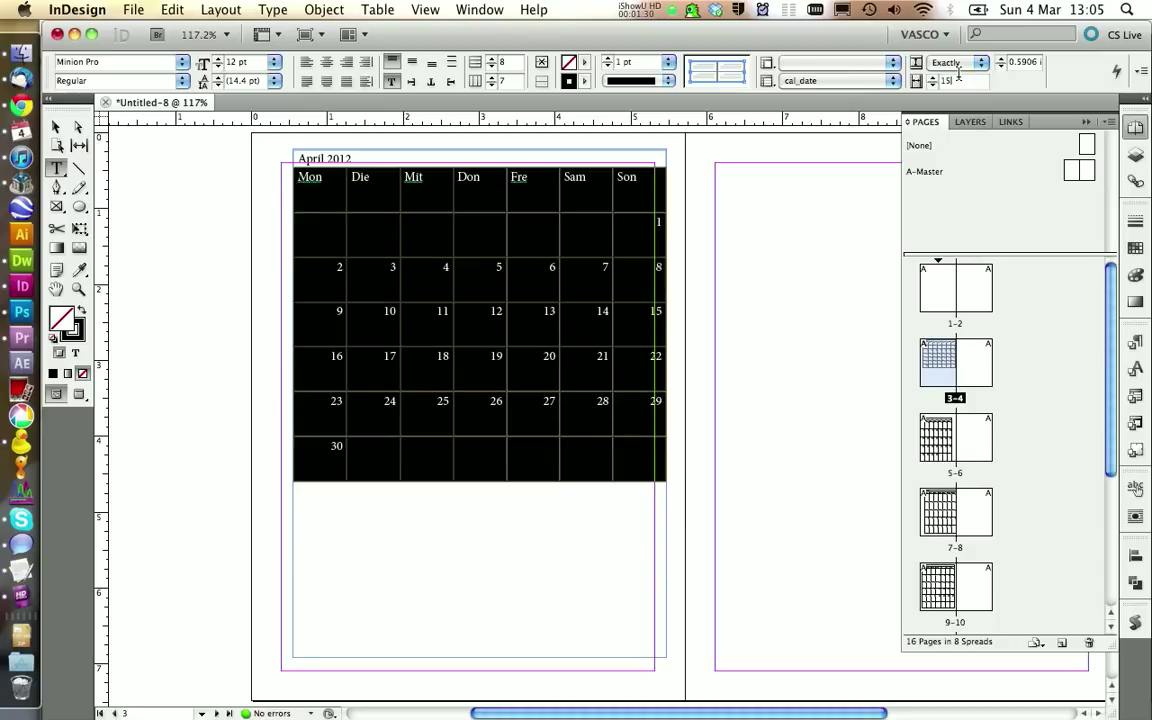
pyautogui.press('Return')
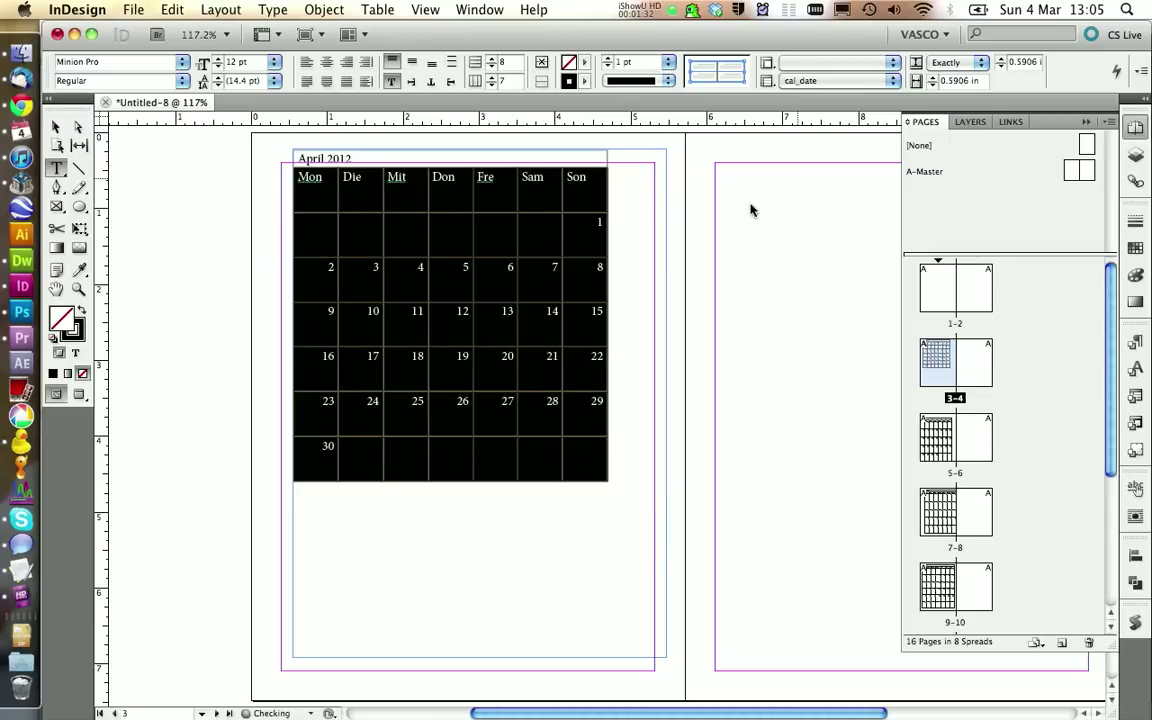
pyautogui.click(492, 328)
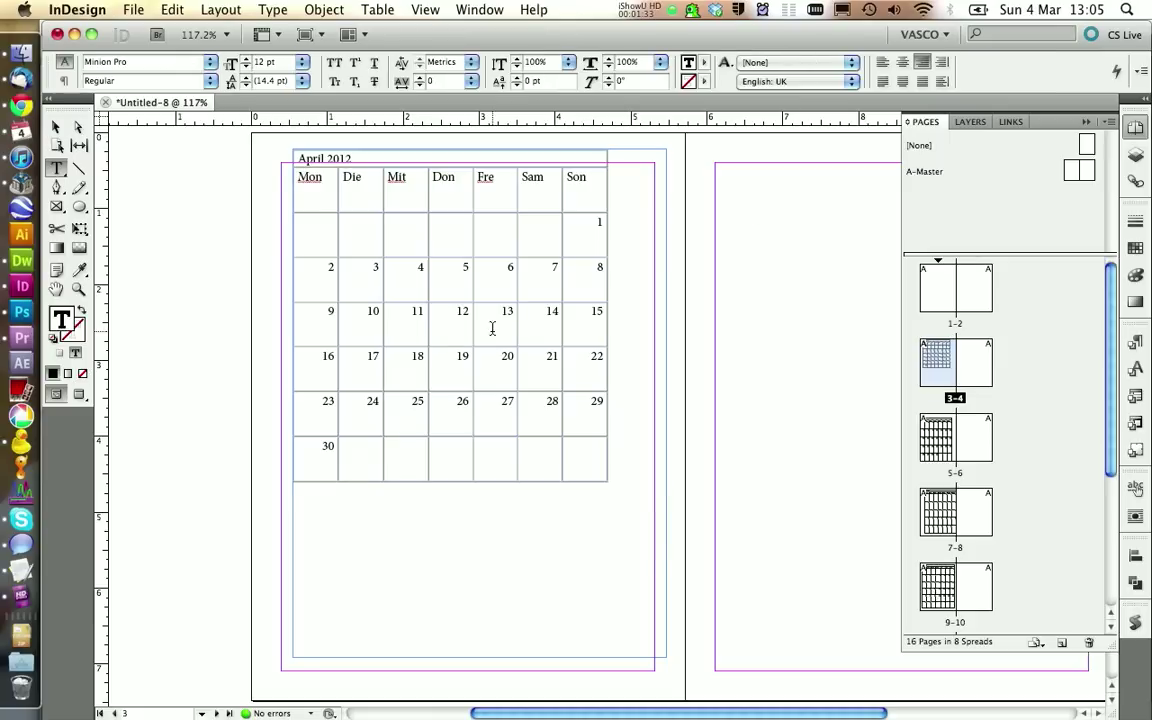
# - Shorten the weekday headers to Mo, Di, Mi, Do, Fr, Sa and So
pyautogui.click(323, 185)
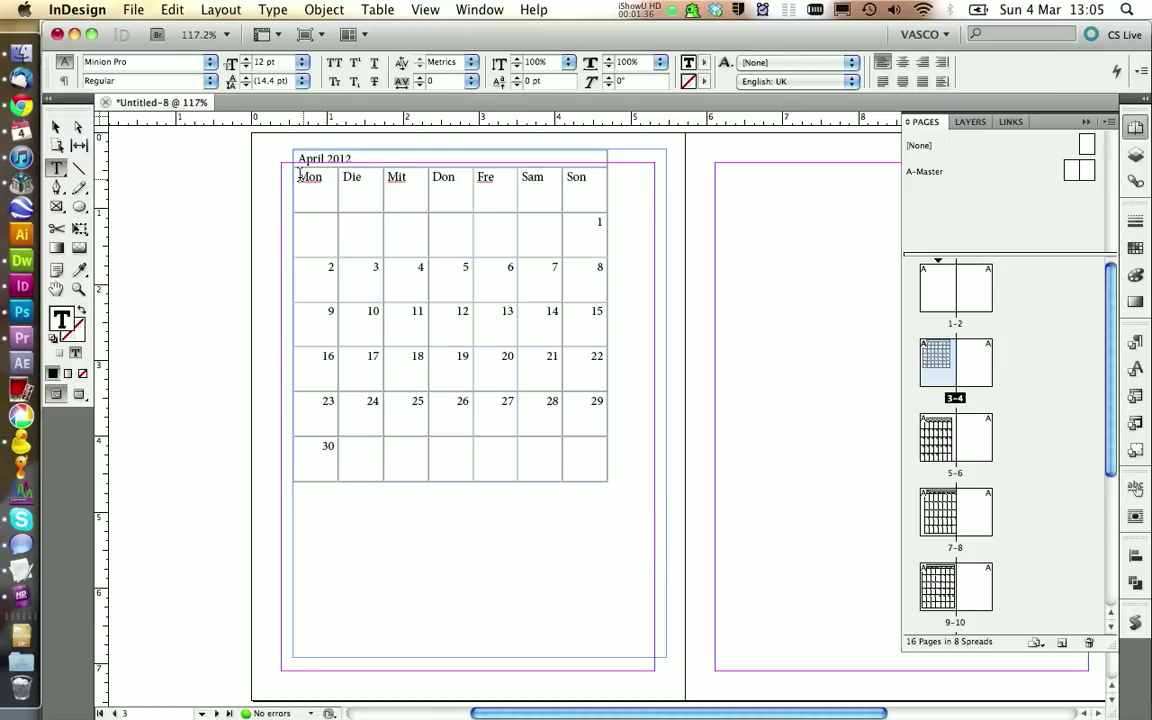
pyautogui.press('BackSpace')
pyautogui.click(362, 178)
pyautogui.press('BackSpace')
pyautogui.click(410, 180)
pyautogui.press('BackSpace')
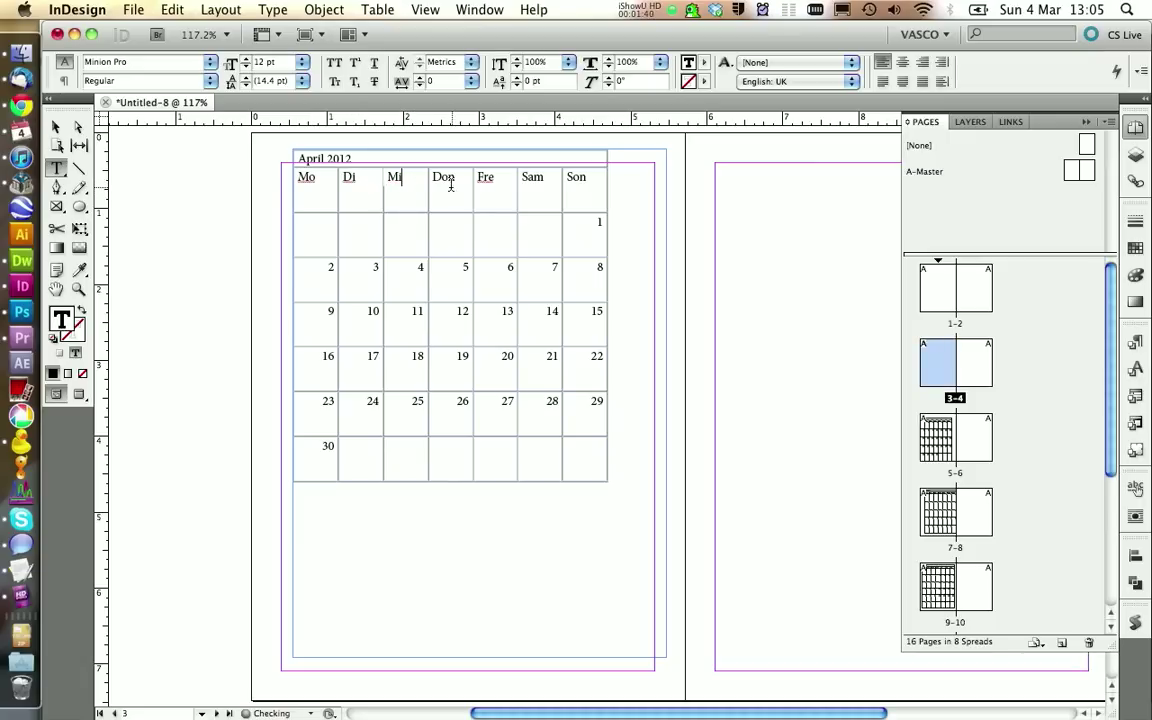
pyautogui.click(456, 180)
pyautogui.press('BackSpace')
pyautogui.click(494, 178)
pyautogui.press('BackSpace')
pyautogui.click(549, 180)
pyautogui.press('BackSpace')
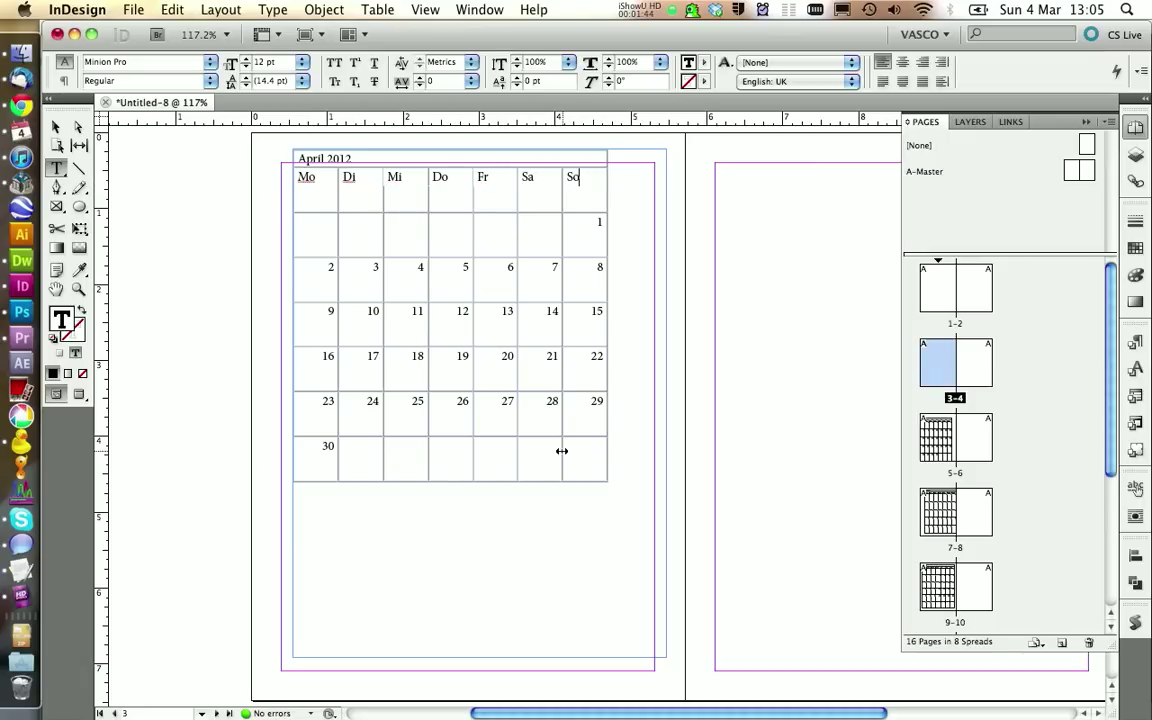
# - Center all cell text horizontally and vertically and size it 25 pt
pyautogui.moveTo(560, 452); pyautogui.dragTo(290, 198)
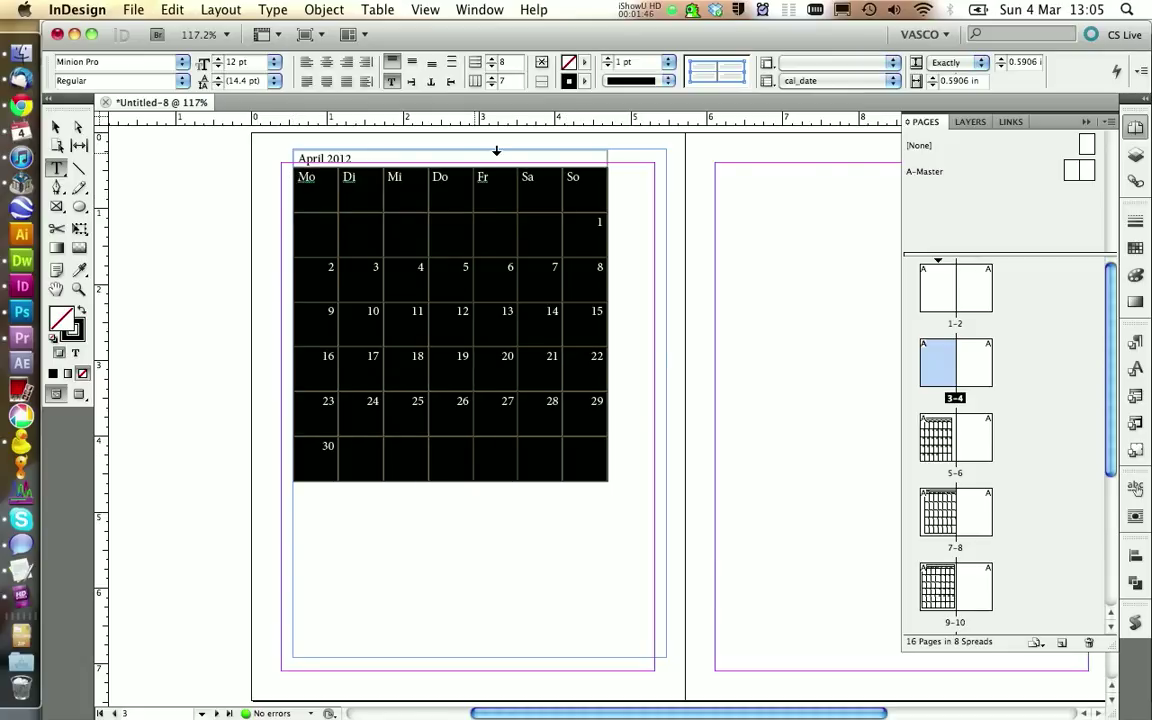
pyautogui.click(325, 63)
pyautogui.click(413, 63)
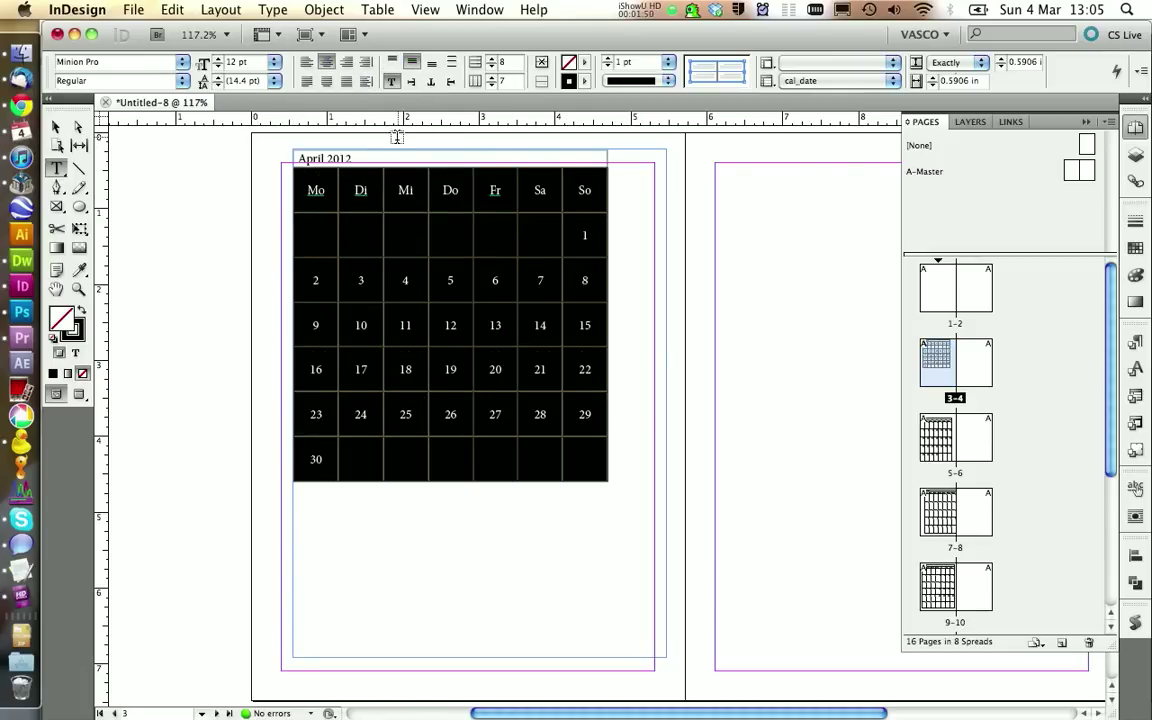
pyautogui.click(274, 63)
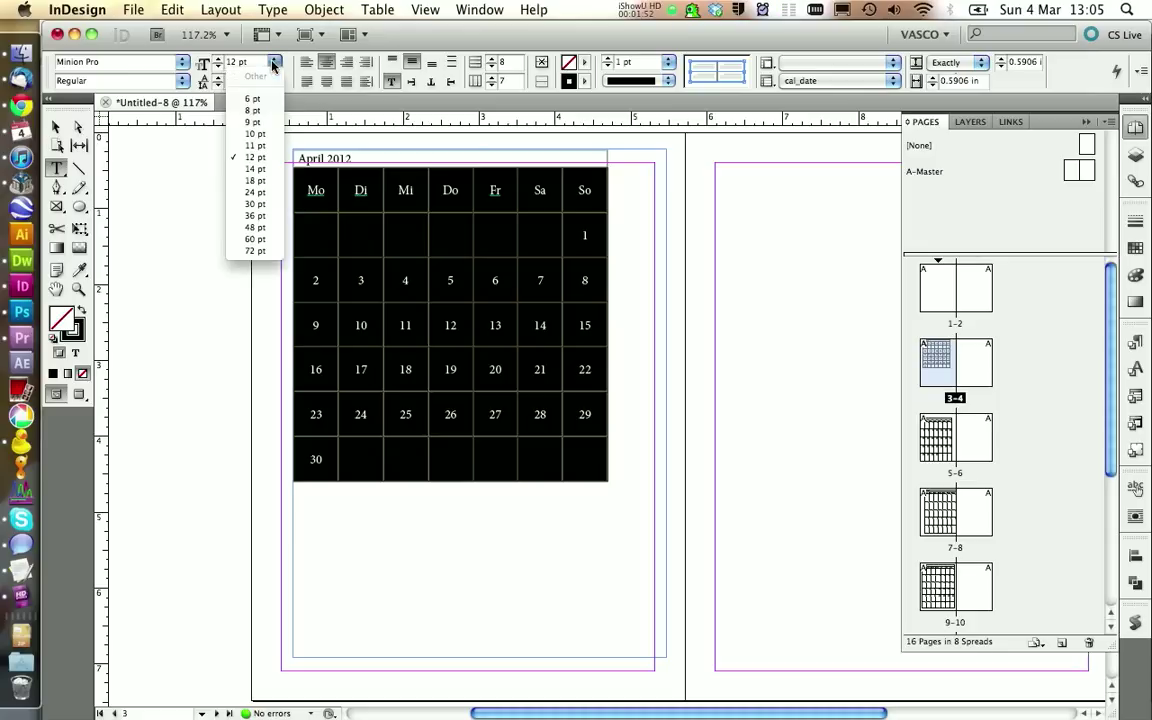
pyautogui.click(256, 204)
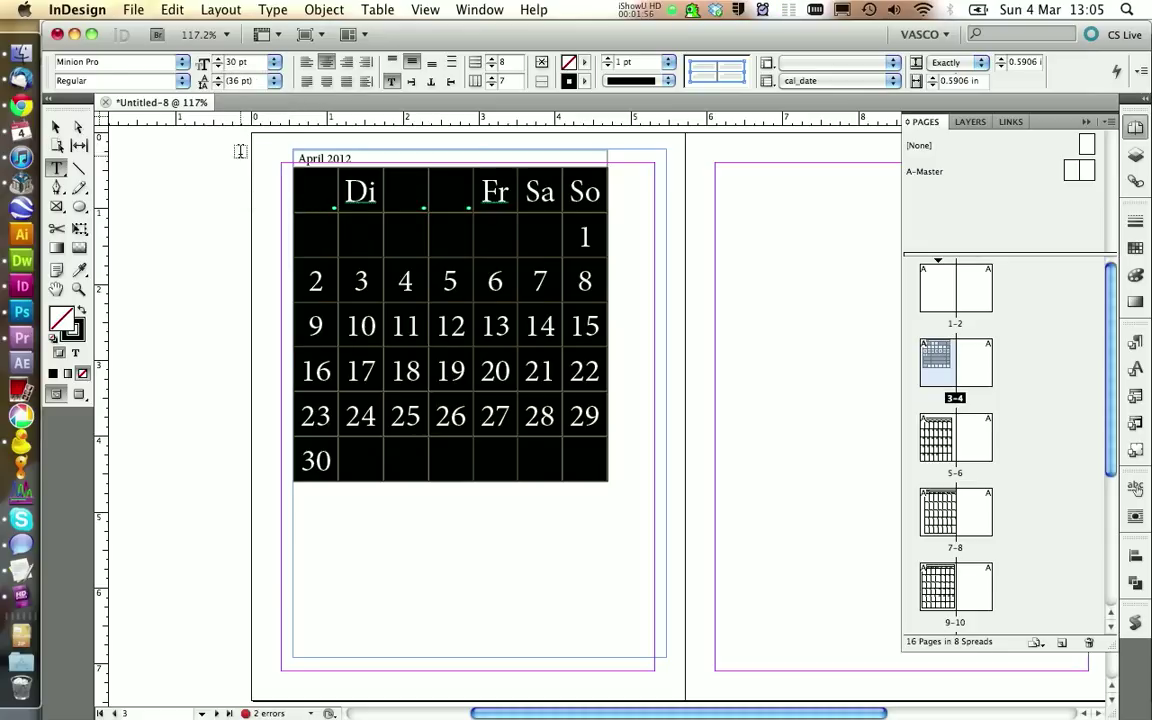
pyautogui.click(219, 67)
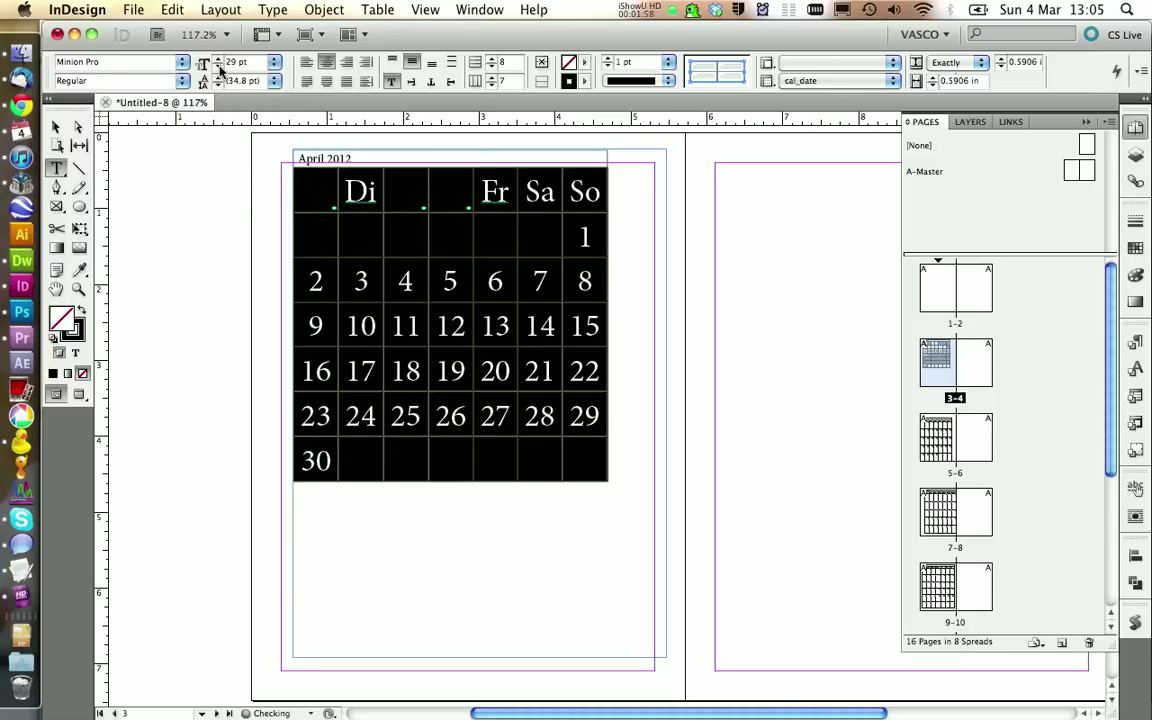
pyautogui.click(219, 67)
pyautogui.click(219, 67)
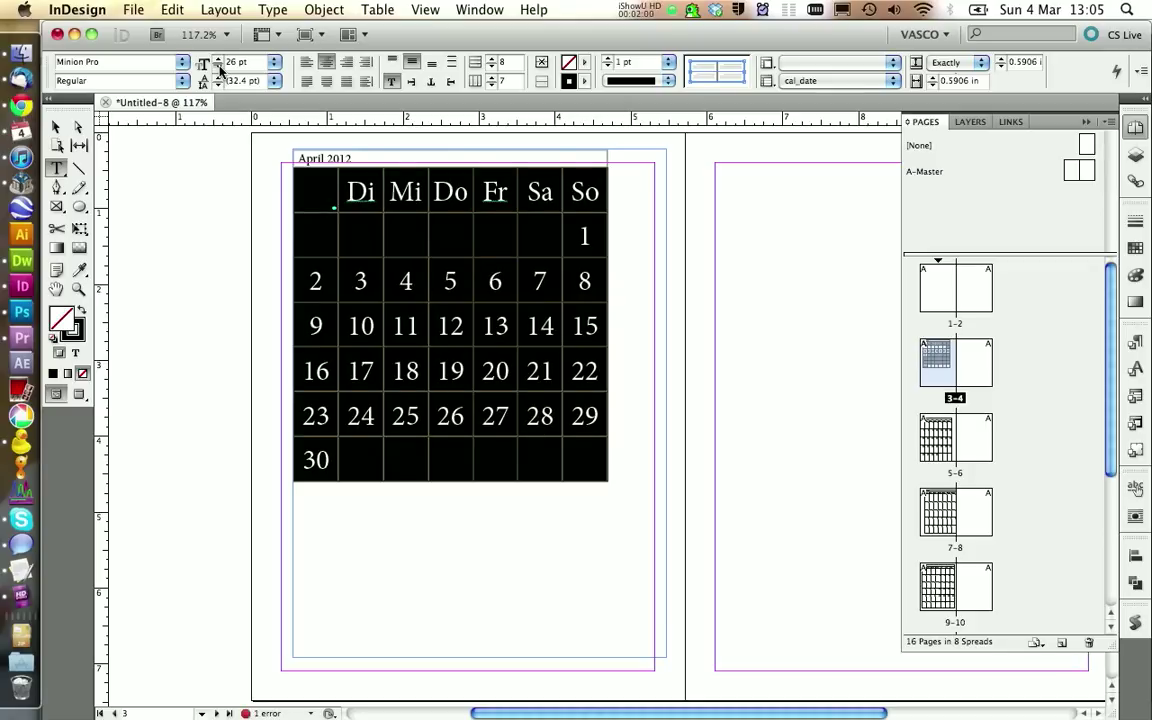
pyautogui.click(219, 67)
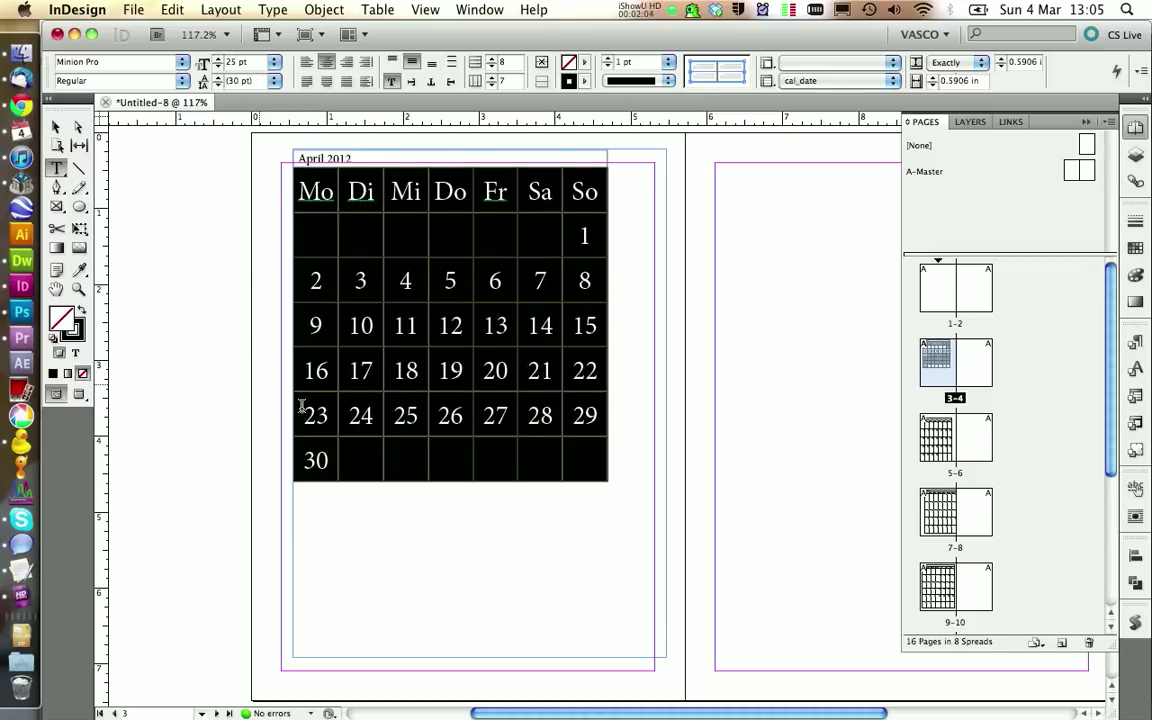
pyautogui.click(405, 415)
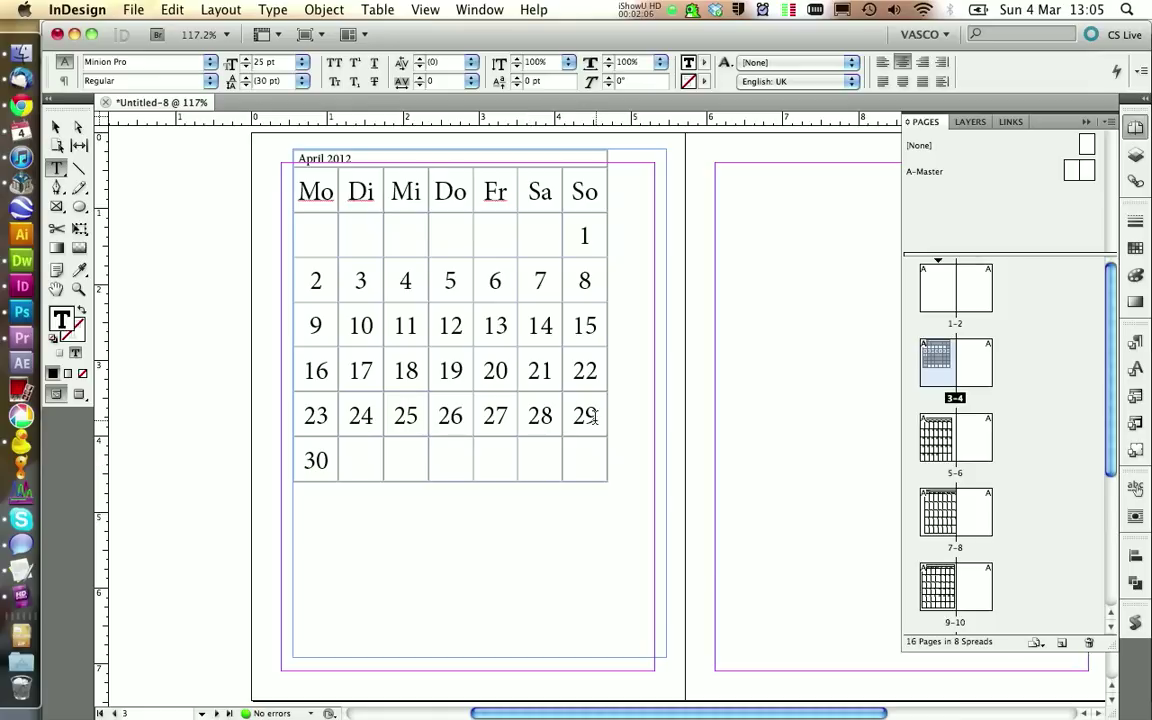
# - Fill the So column's Sunday date cells with yellow
pyautogui.moveTo(599, 422); pyautogui.dragTo(568, 225)
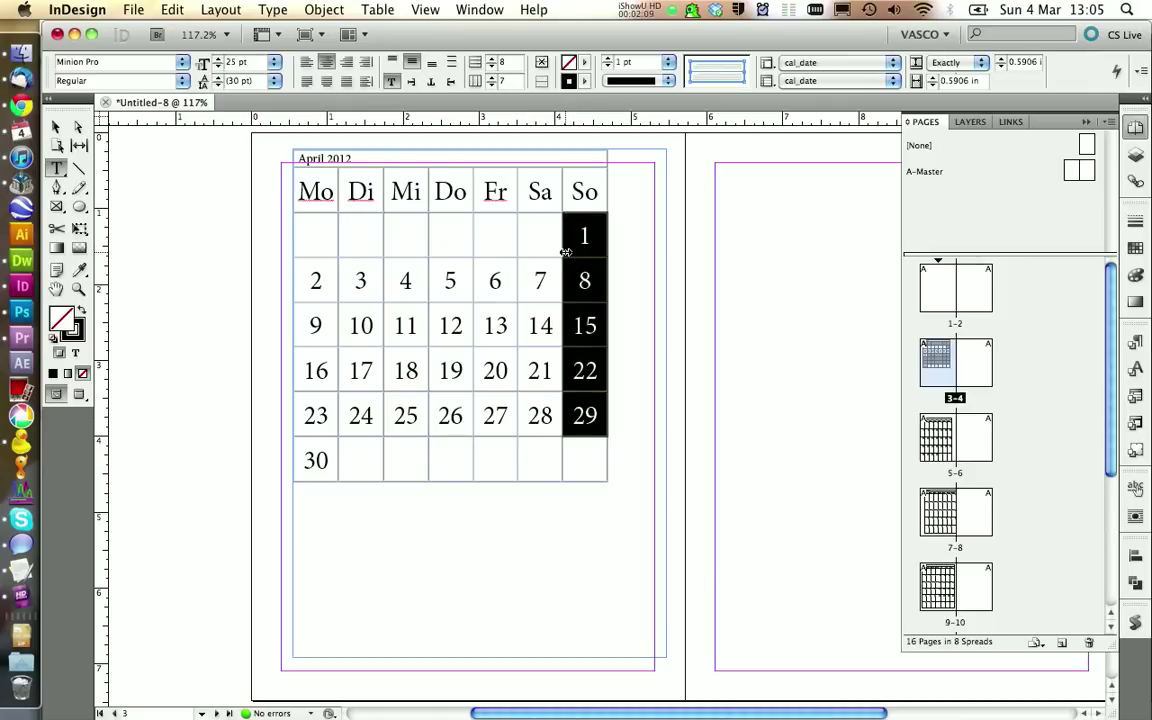
pyautogui.click(1137, 250)
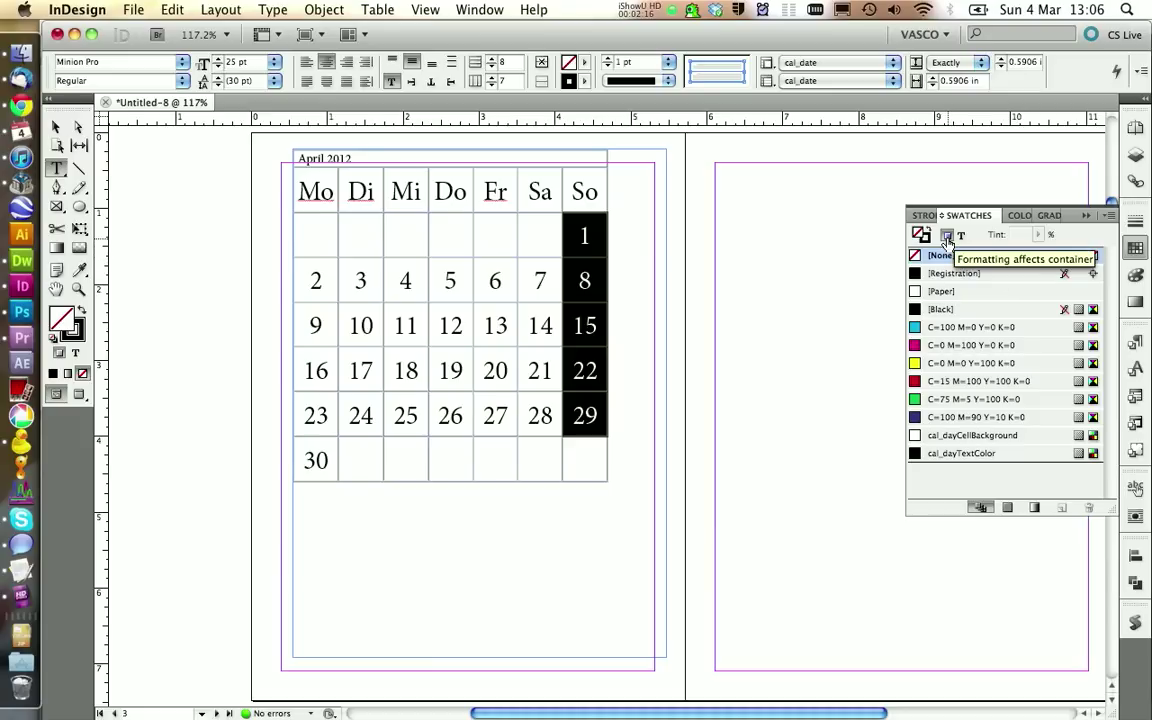
pyautogui.click(919, 365)
pyautogui.click(571, 295)
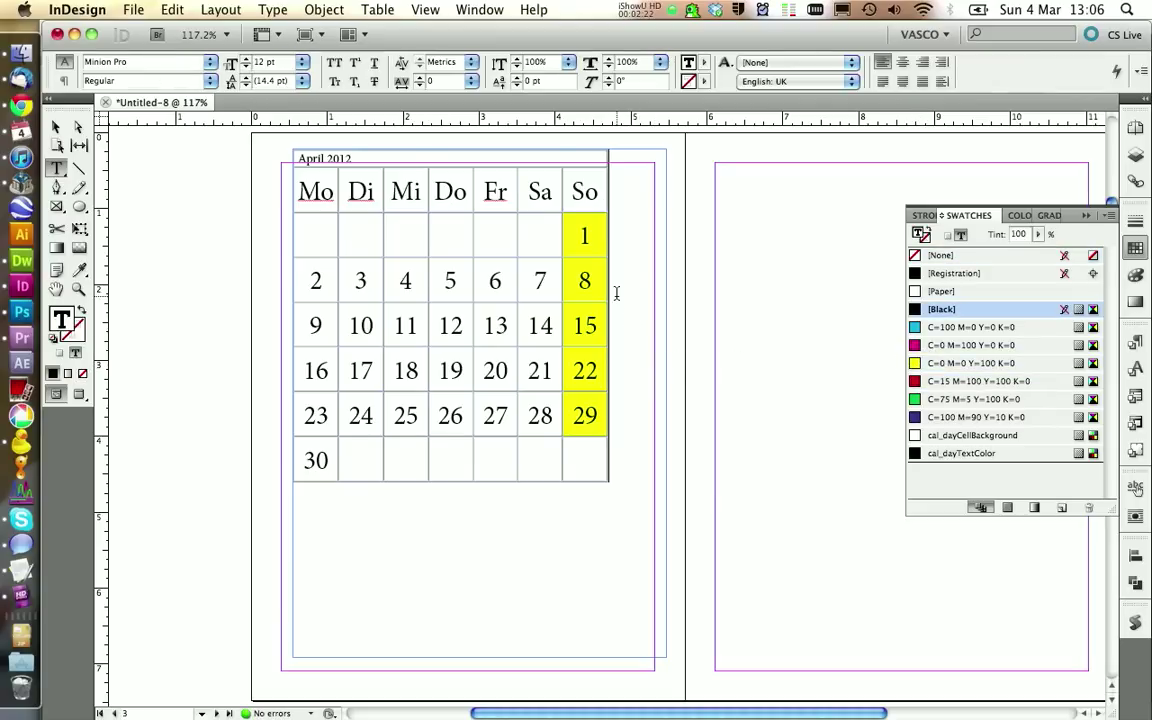
# - Apply the red C=15 M=100 Y=100 K=0 swatch to the Sunday date text instead
pyautogui.click(585, 152)
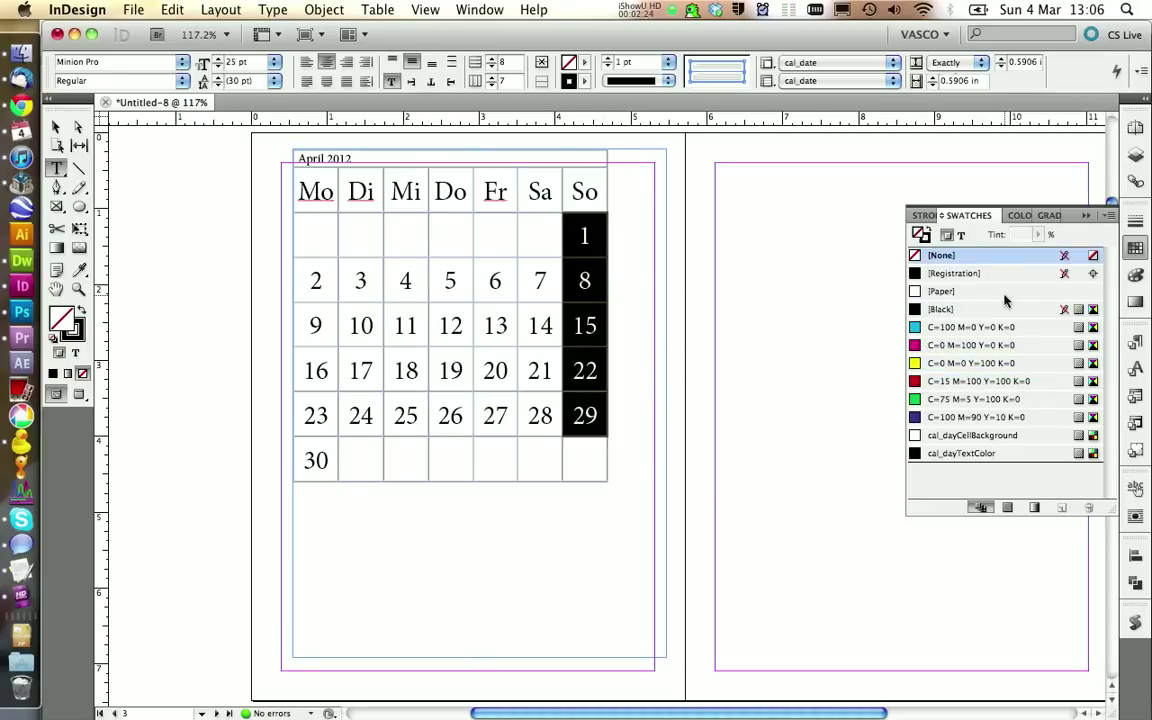
pyautogui.click(962, 237)
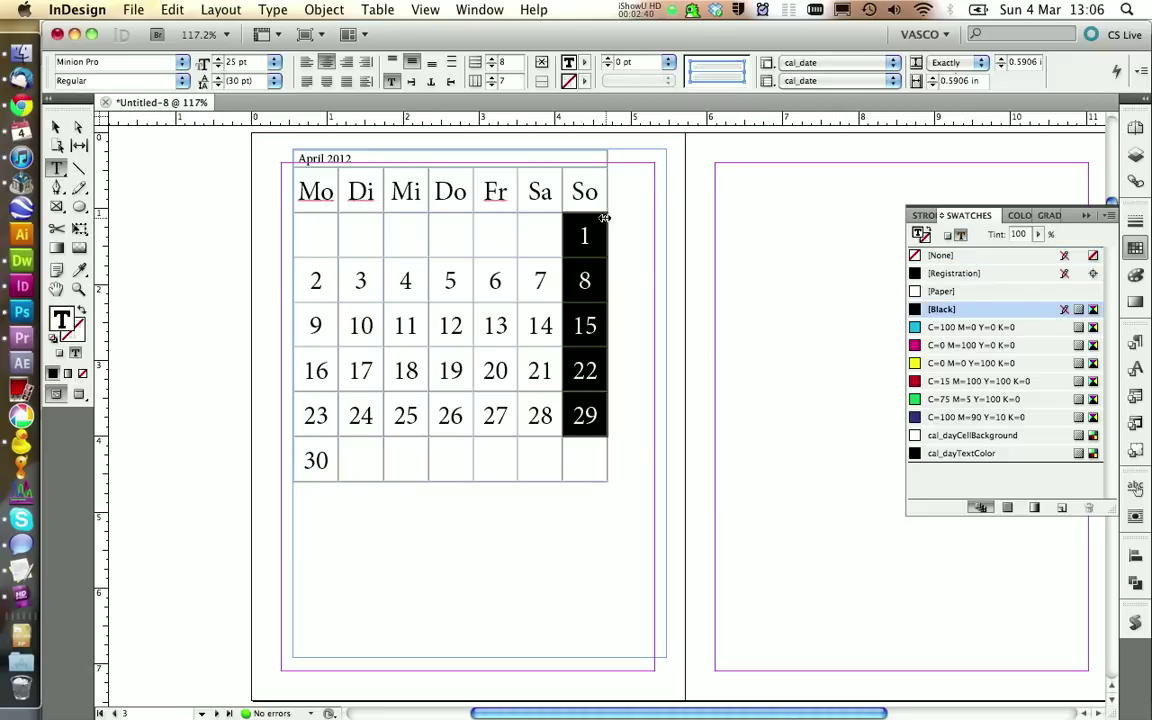
pyautogui.click(925, 381)
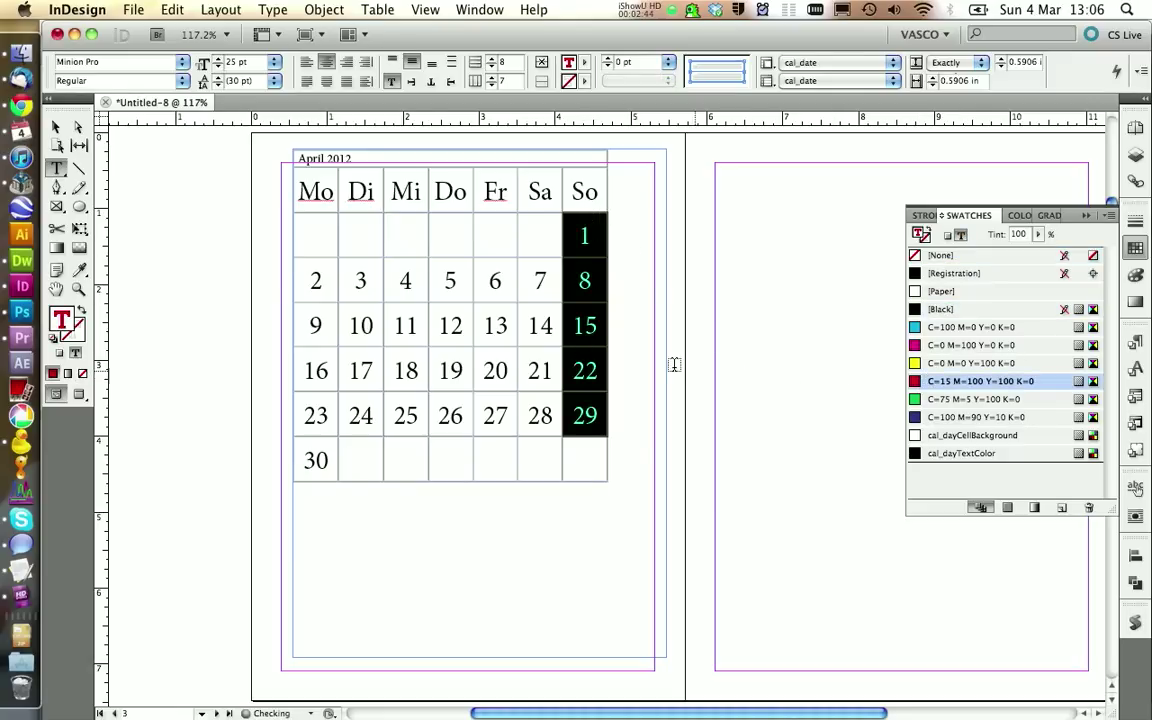
pyautogui.click(627, 352)
pyautogui.click(80, 395)
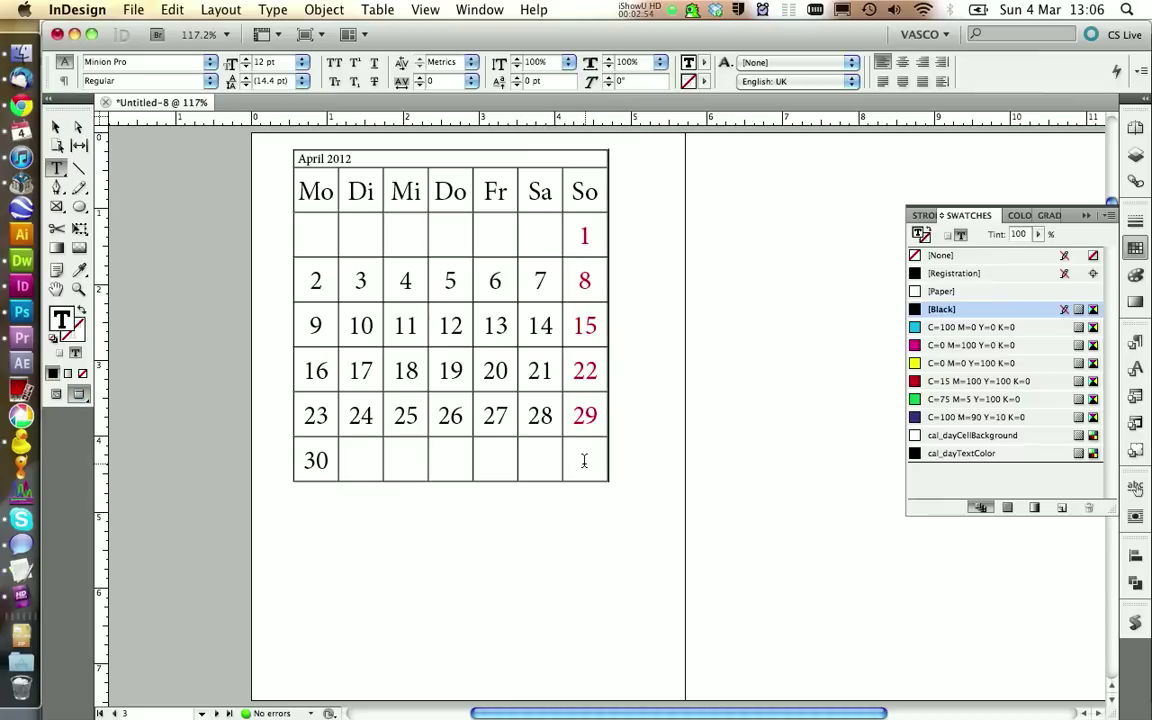
pyautogui.moveTo(584, 460); pyautogui.dragTo(359, 155)
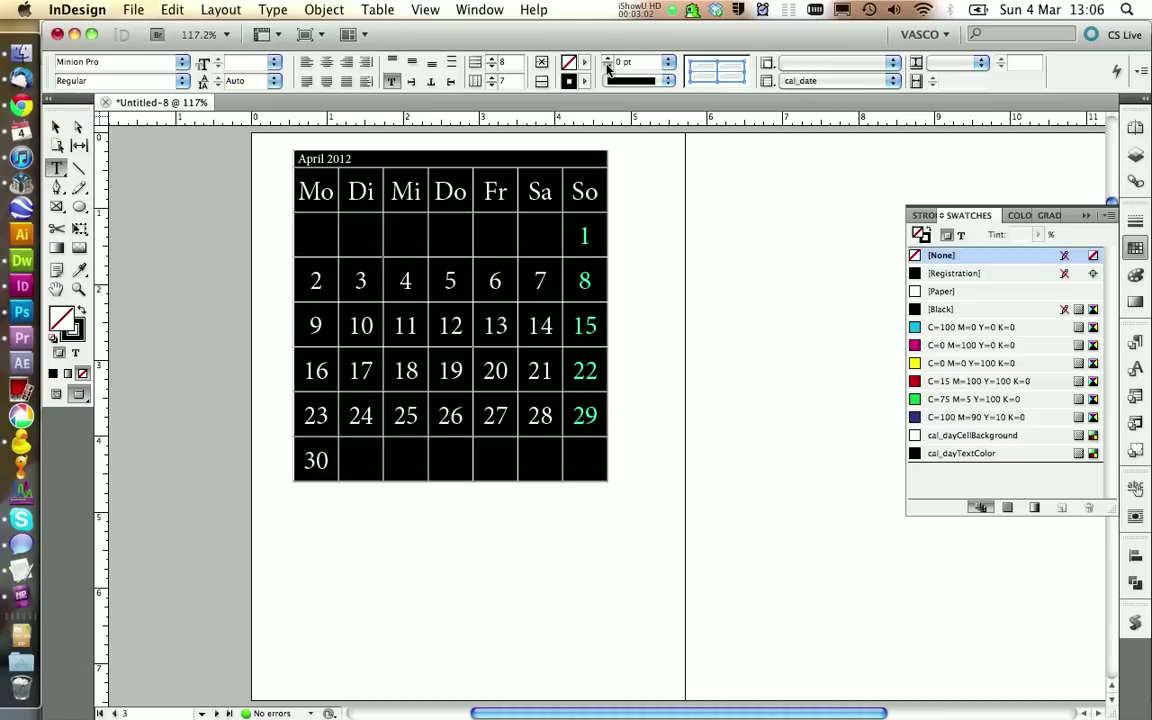
# - Check the borderless table in Normal view and show the Layers panel
pyautogui.click(651, 259)
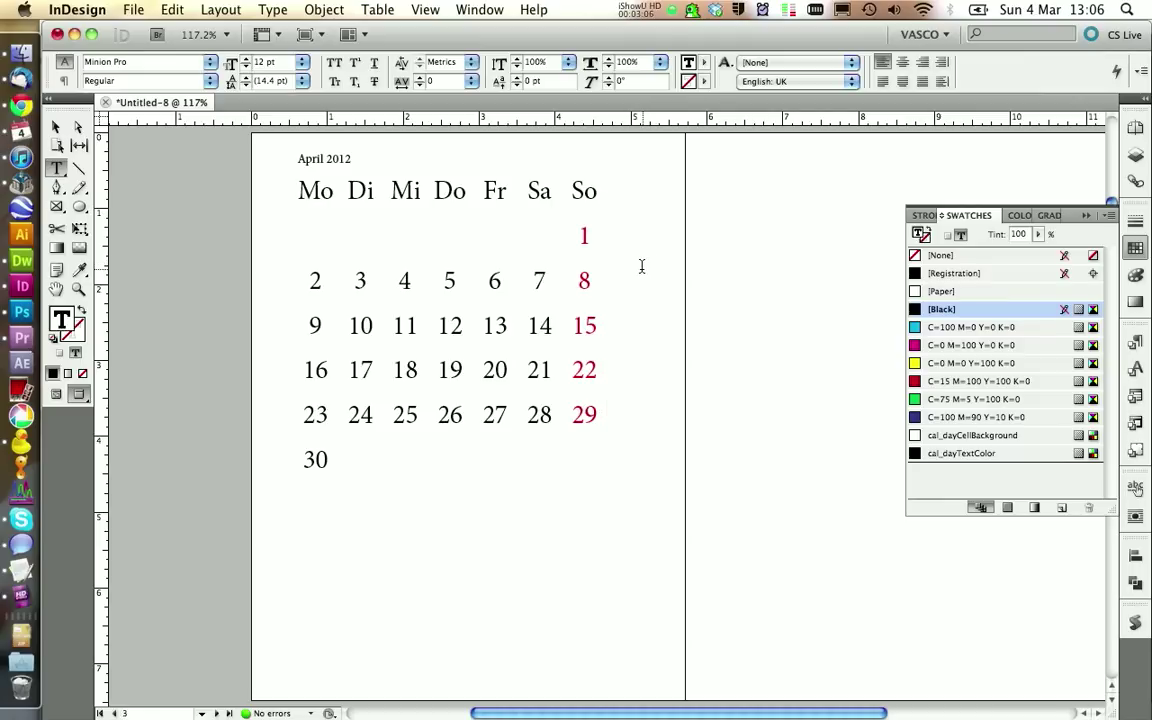
pyautogui.click(56, 393)
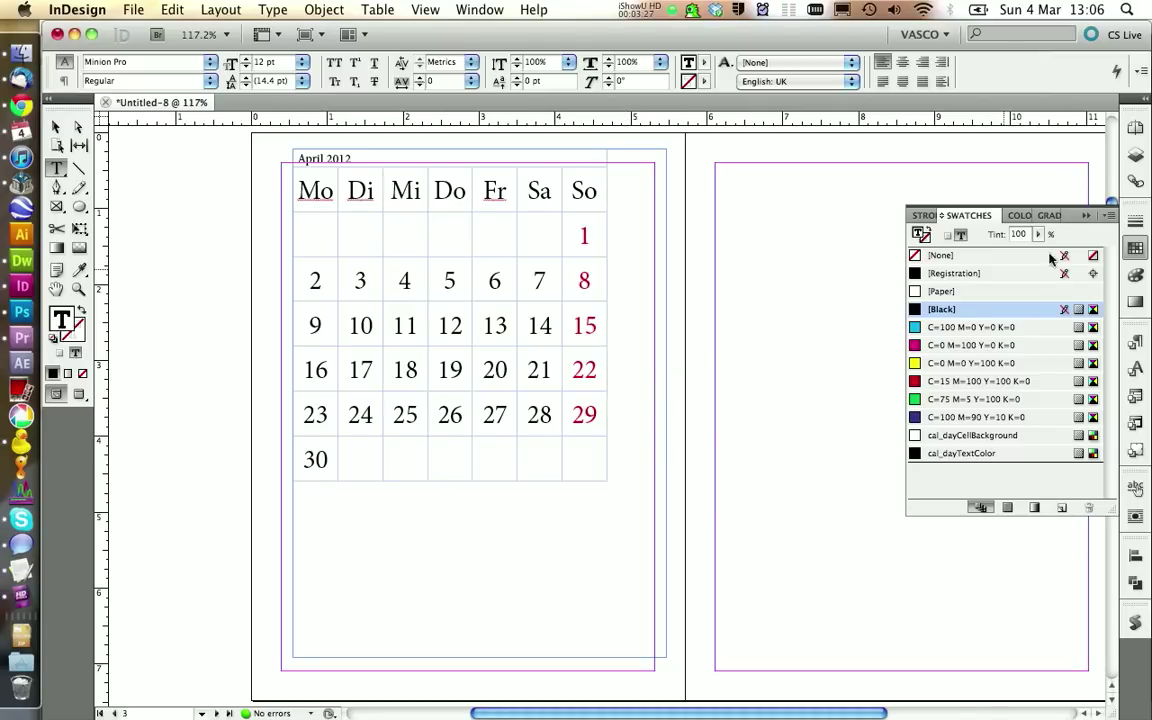
pyautogui.click(1135, 154)
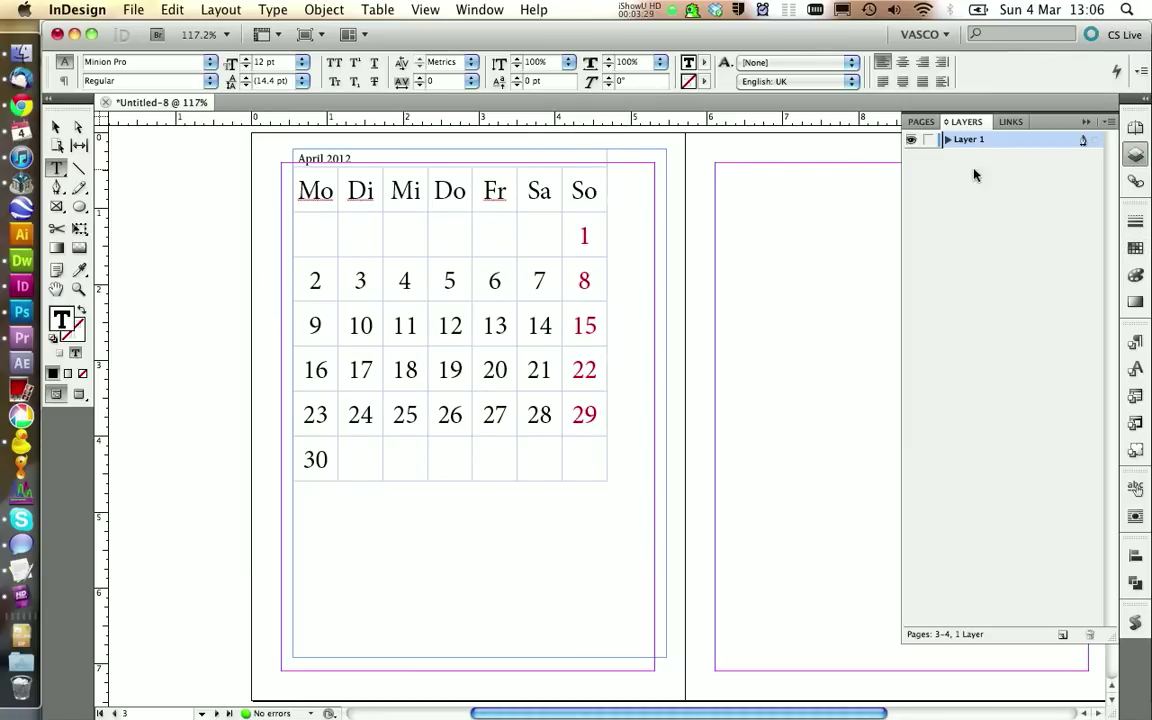
# - Add a new Layer 2 and stack it beneath Layer 1, returning to the Pages panel
pyautogui.click(1063, 634)
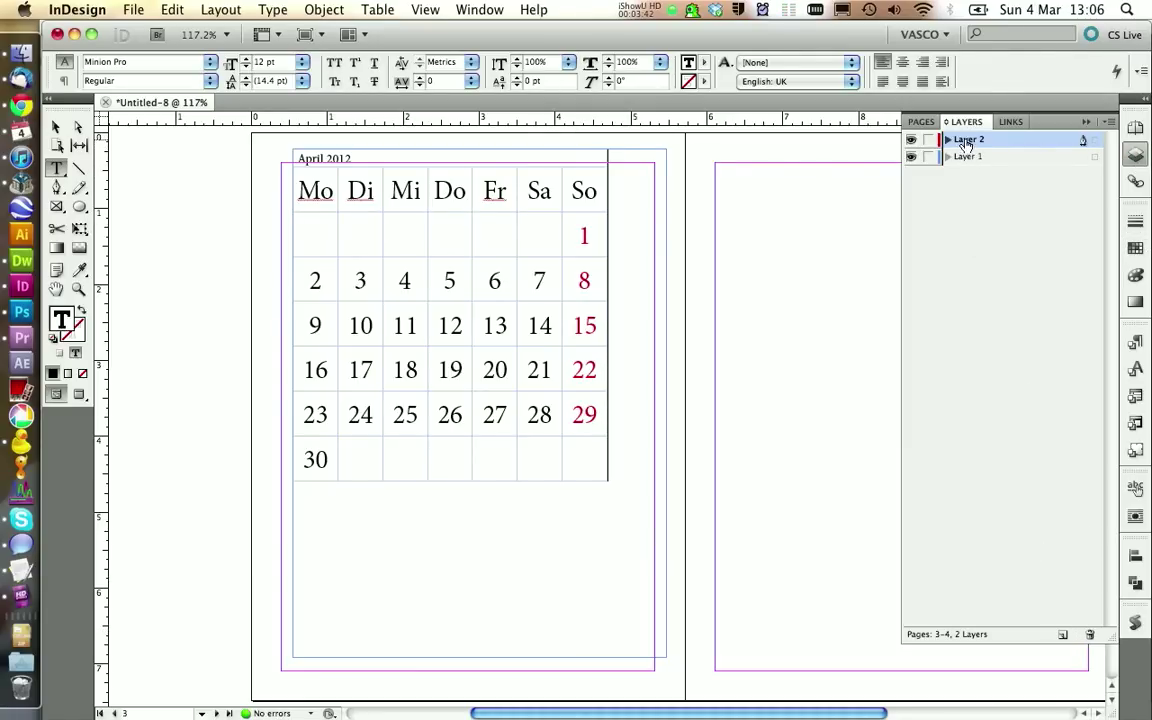
pyautogui.moveTo(968, 140); pyautogui.dragTo(971, 162)
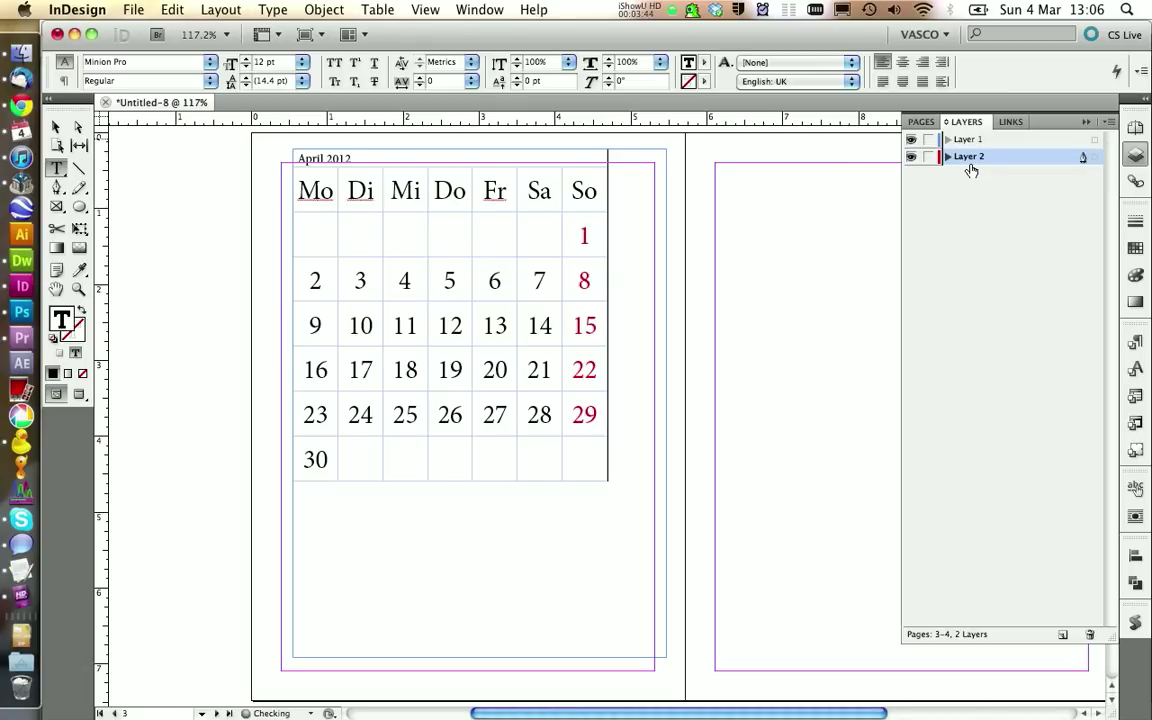
pyautogui.press('F12')
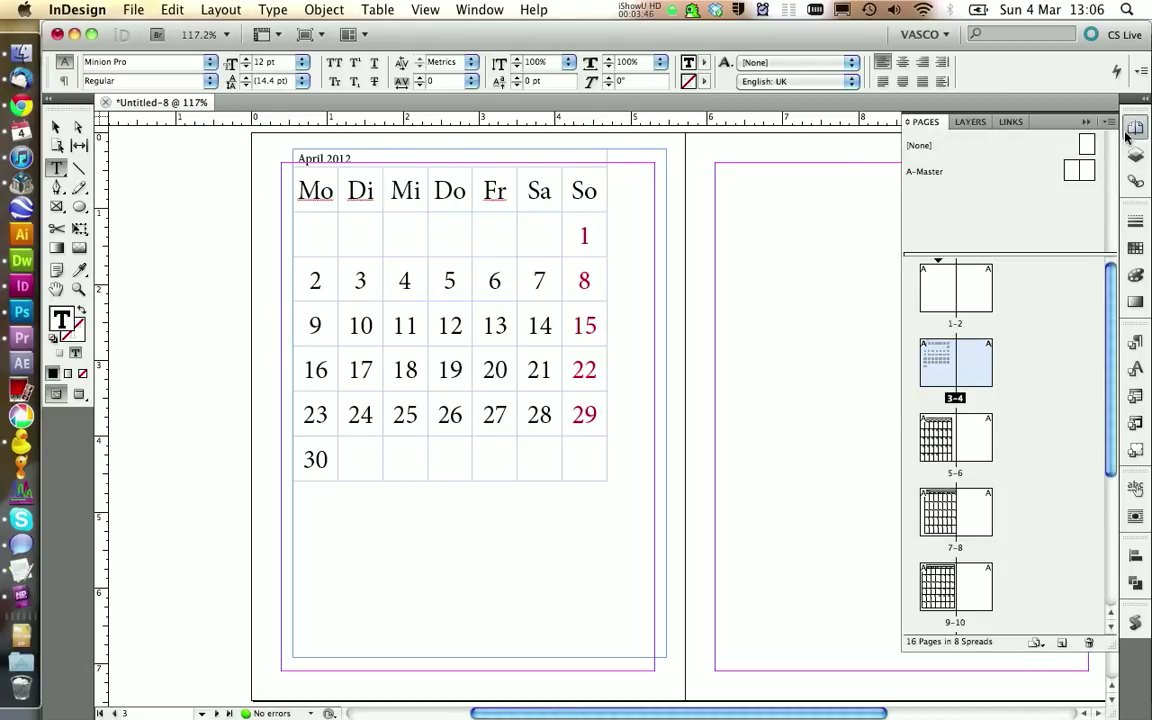
# - On A-Master at 75% zoom, draw a rectangle graphic frame covering the whole spread
pyautogui.doubleClick(940, 172)
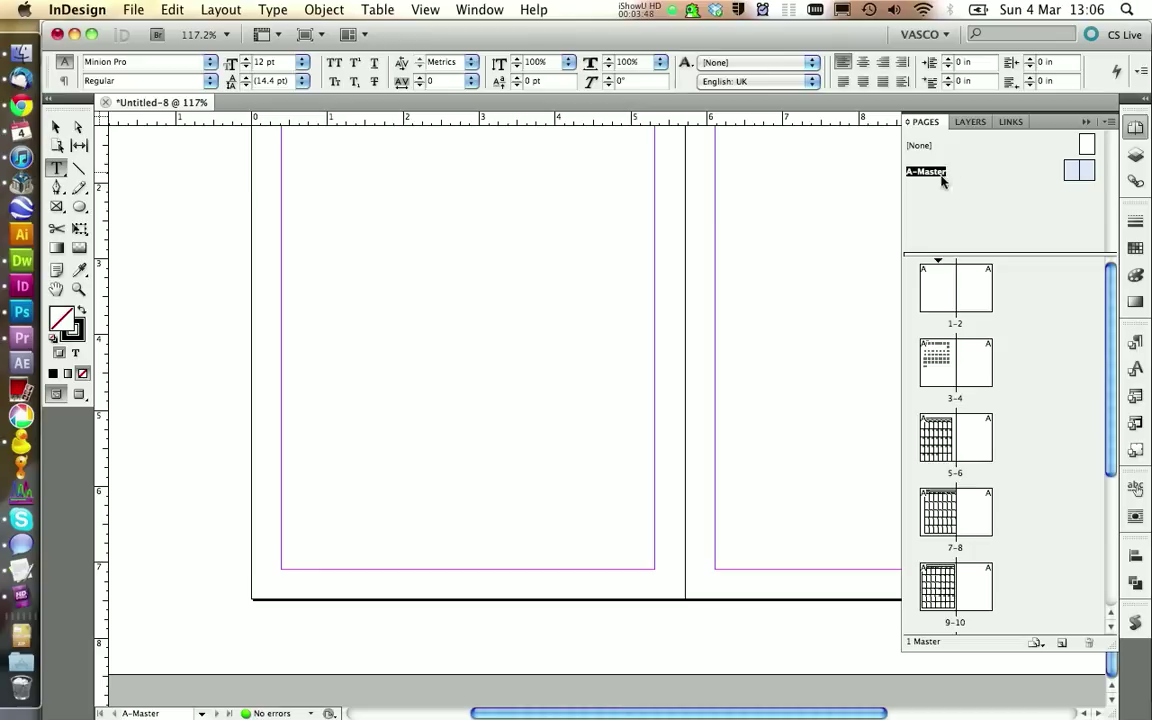
pyautogui.scroll(3, 510, 146)
pyautogui.press('z')
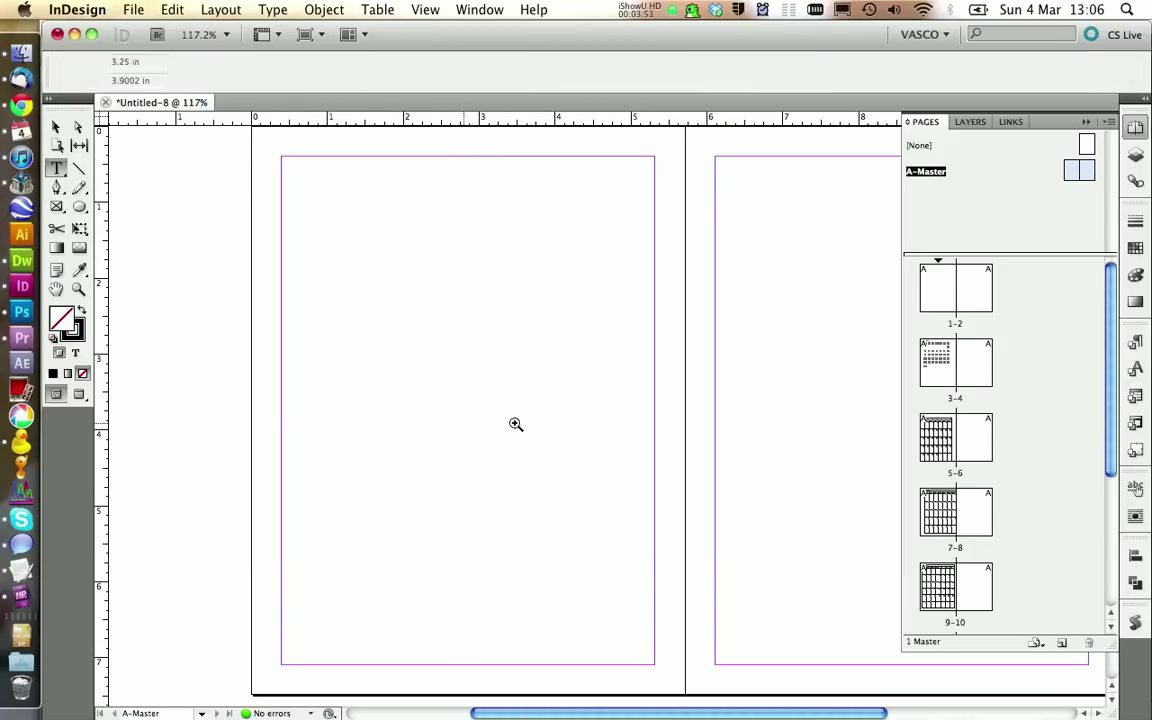
pyautogui.press('super+minus')
pyautogui.press('super+minus')
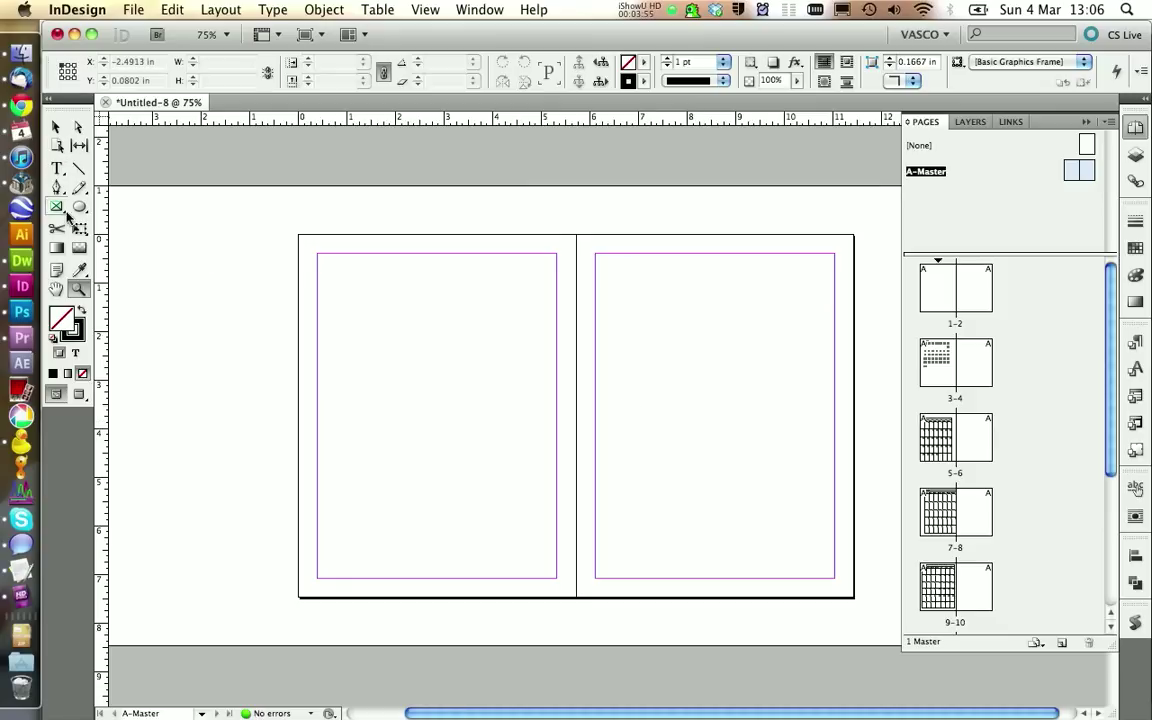
pyautogui.click(56, 206)
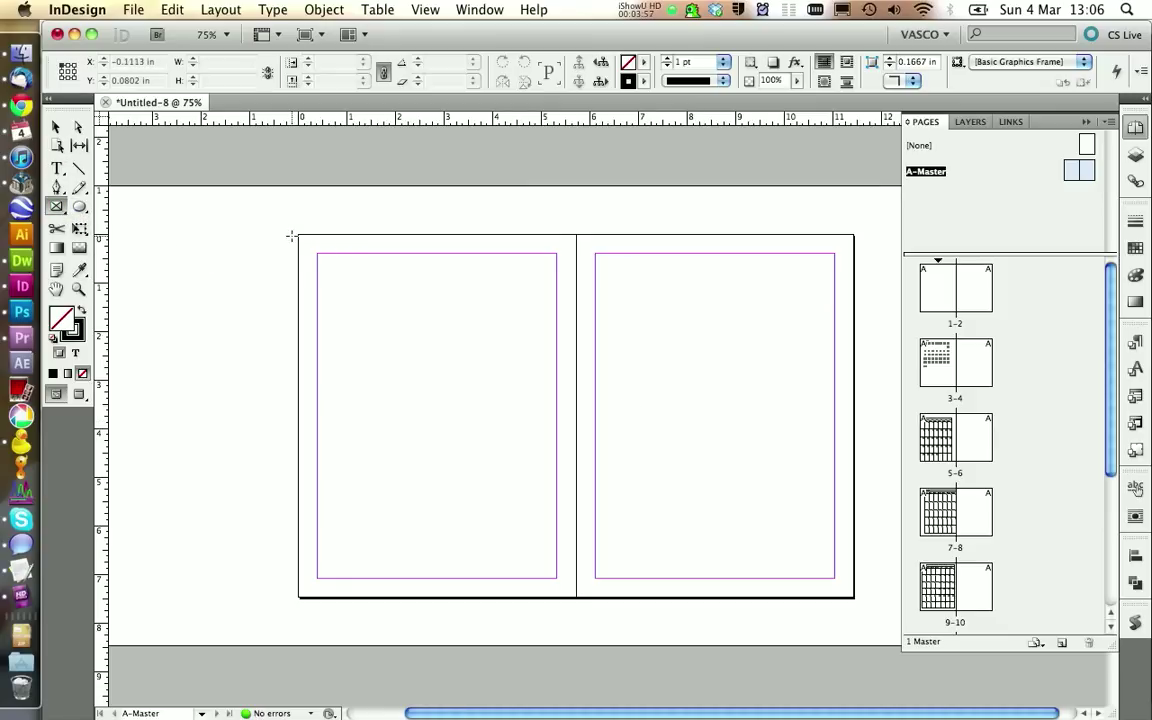
pyautogui.moveTo(298, 236); pyautogui.dragTo(853, 597)
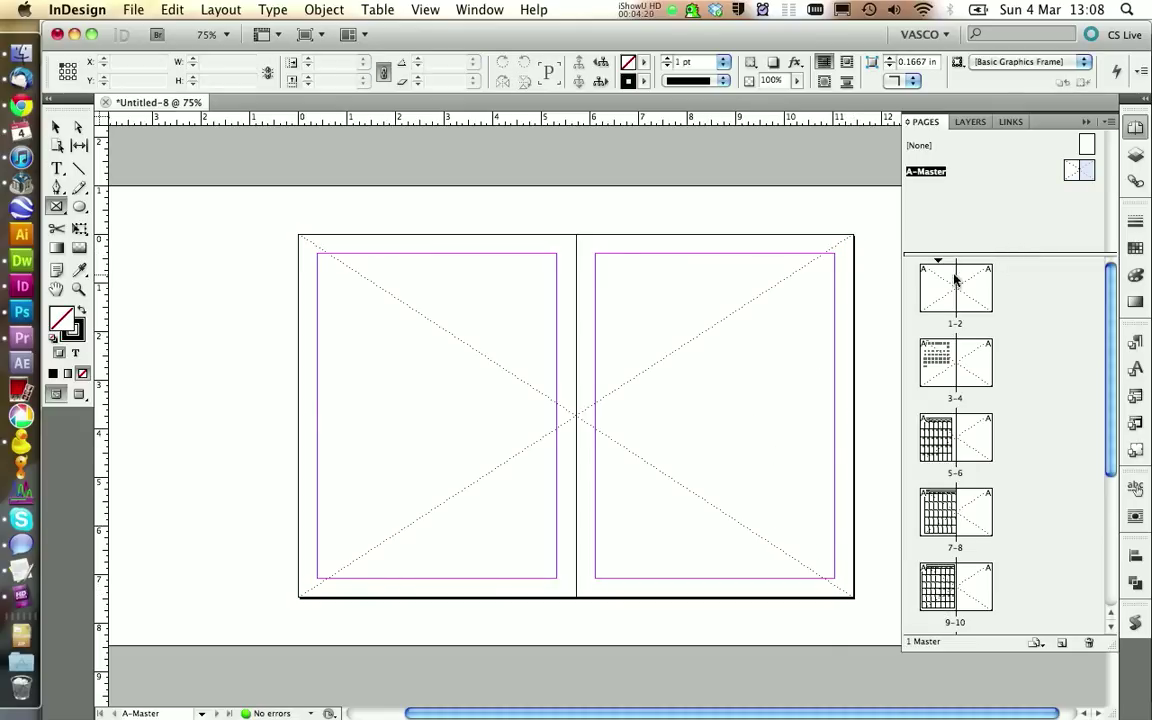
# - Drag all eight calendar JPGs from the Finder folder onto spread 1-2
pyautogui.doubleClick(952, 283)
pyautogui.doubleClick(937, 363)
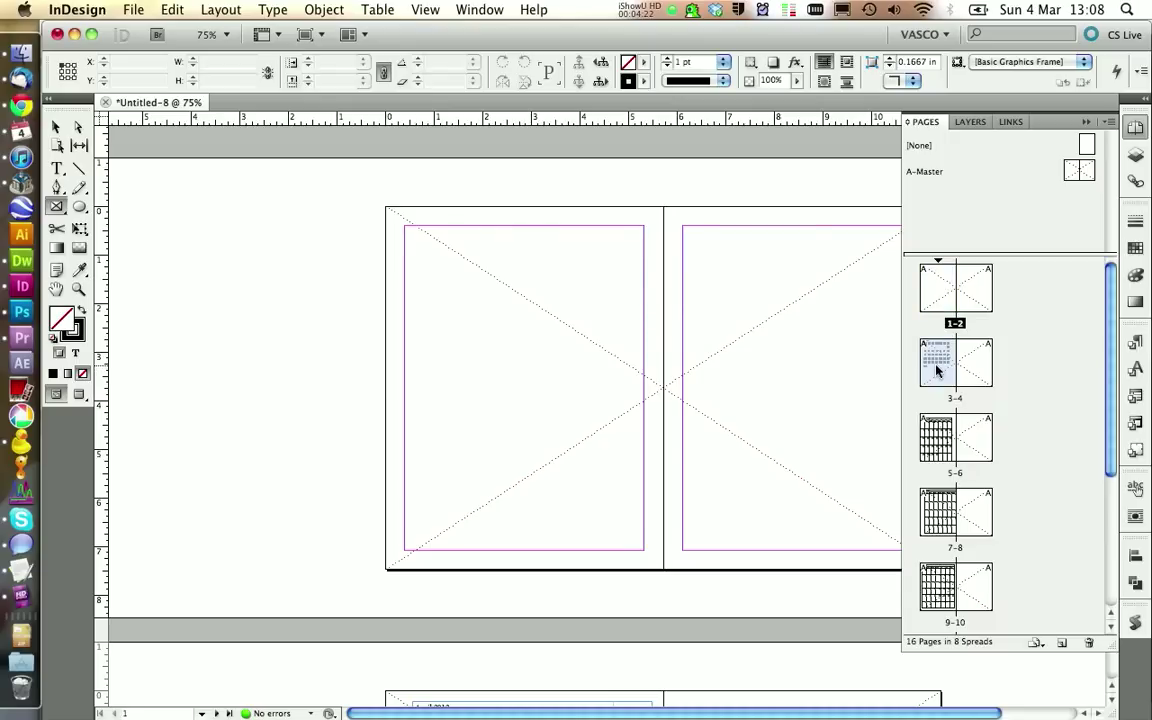
pyautogui.doubleClick(942, 298)
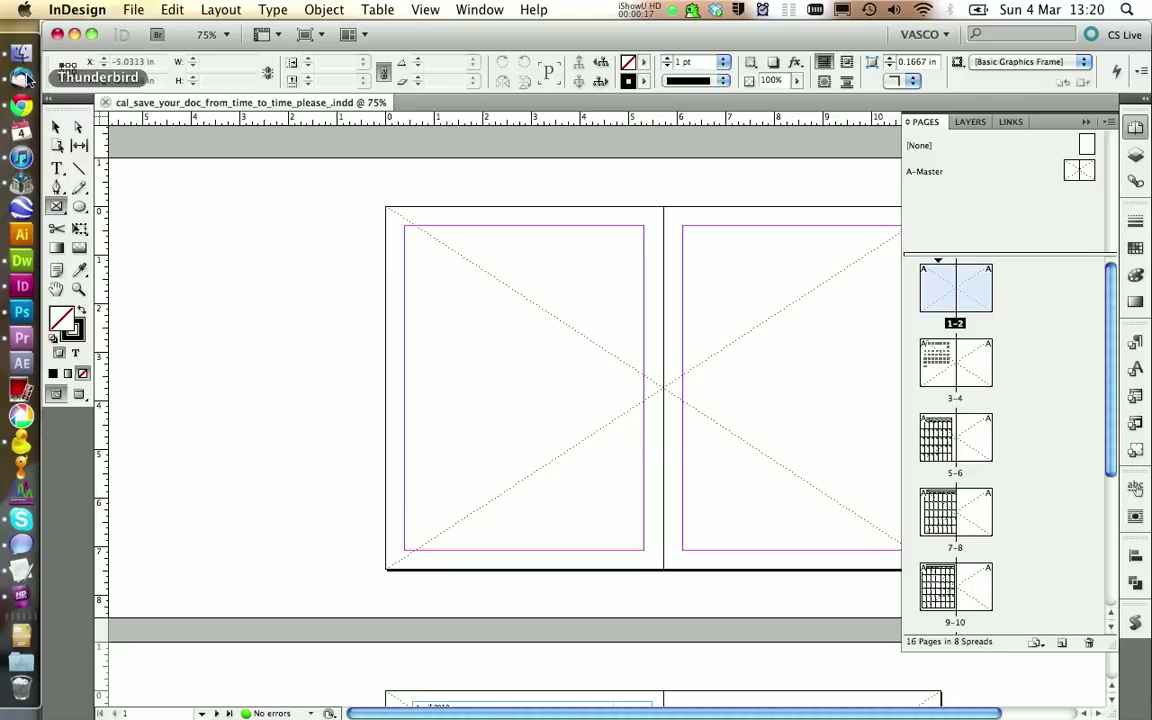
pyautogui.click(20, 50)
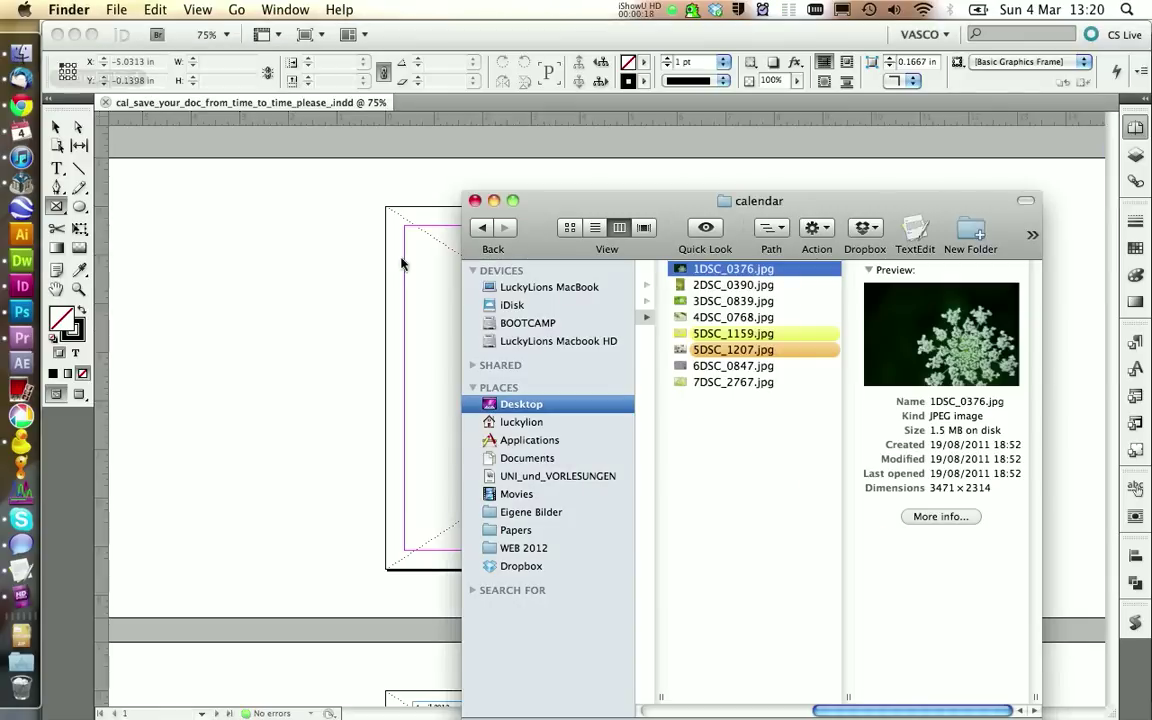
pyautogui.keyDown('shift'); pyautogui.click(710, 382); pyautogui.keyUp('shift')
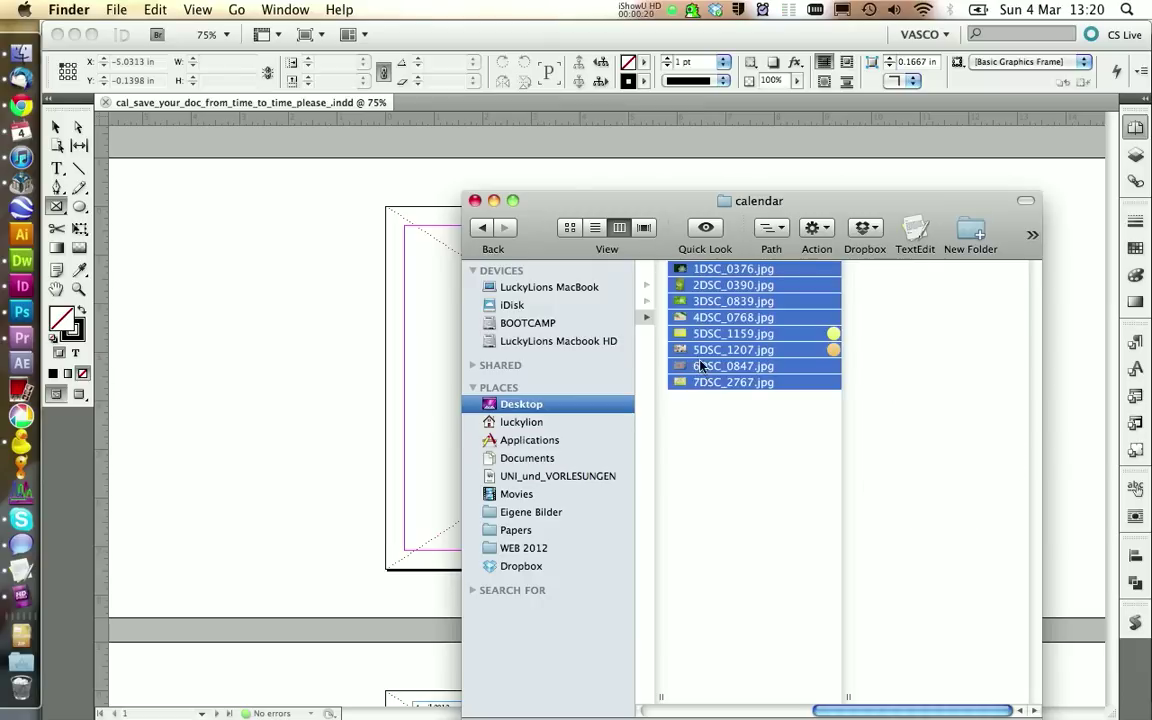
pyautogui.moveTo(690, 316); pyautogui.dragTo(340, 293)
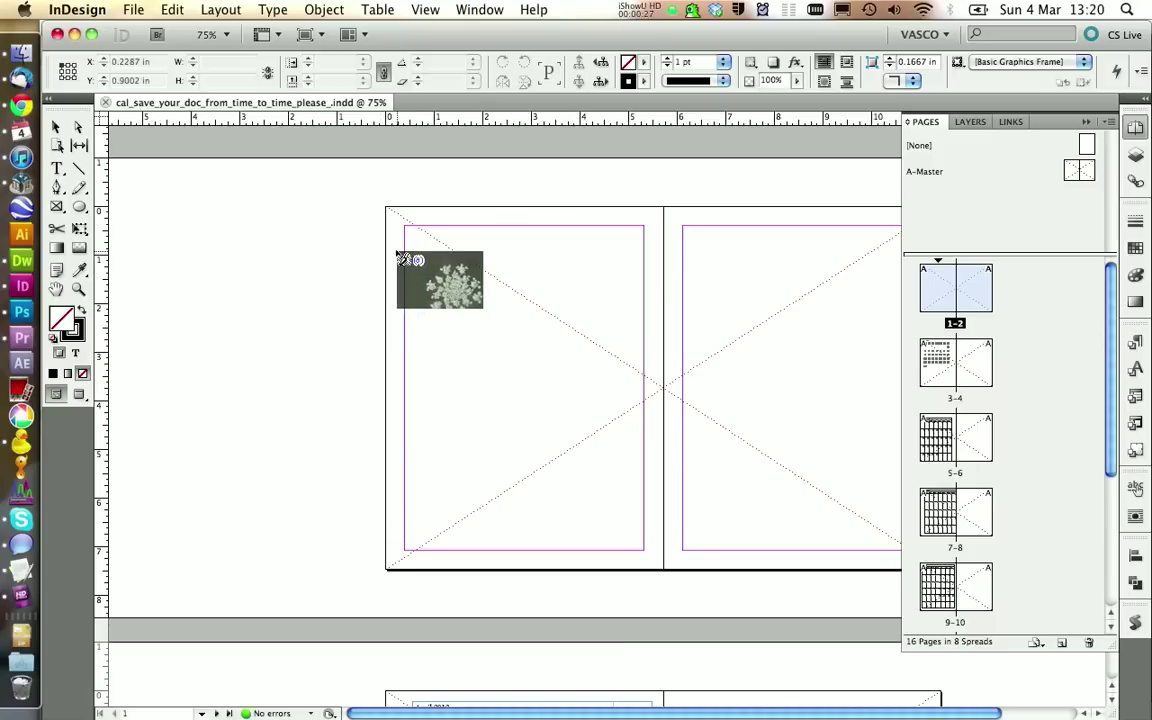
# - Place the loaded photos into the frames on spreads 1-2, 3-4, 5-6, 7-8 and 9-10
pyautogui.click(402, 247)
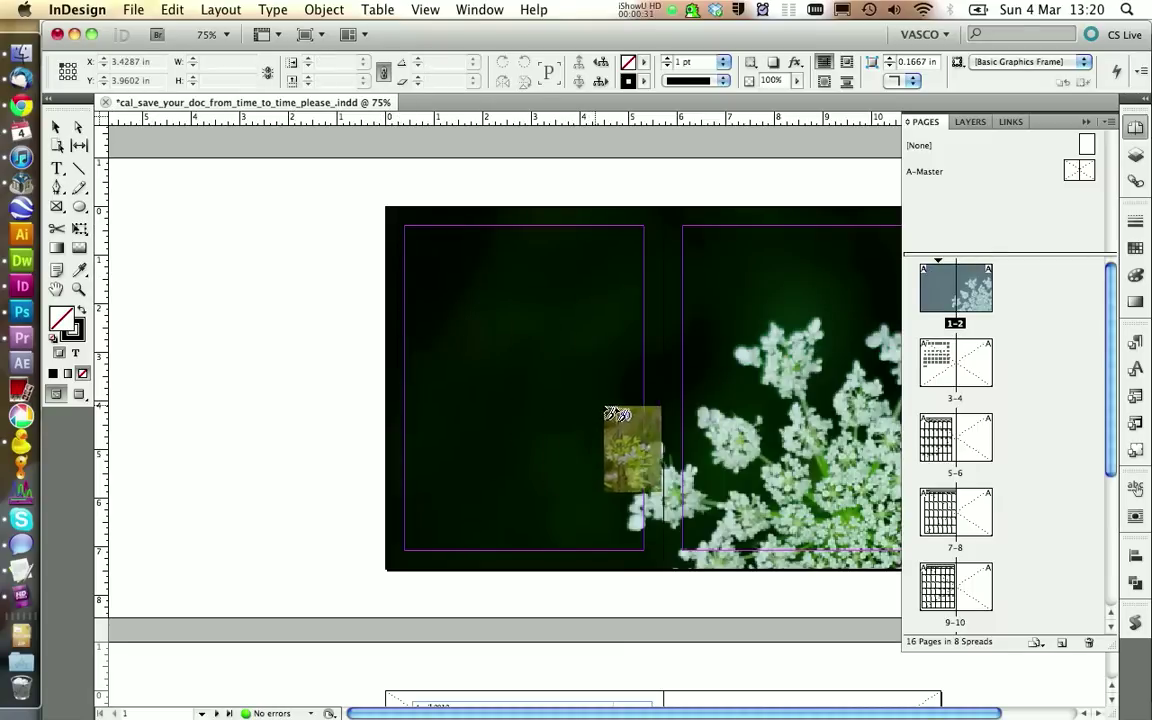
pyautogui.doubleClick(932, 372)
pyautogui.click(530, 412)
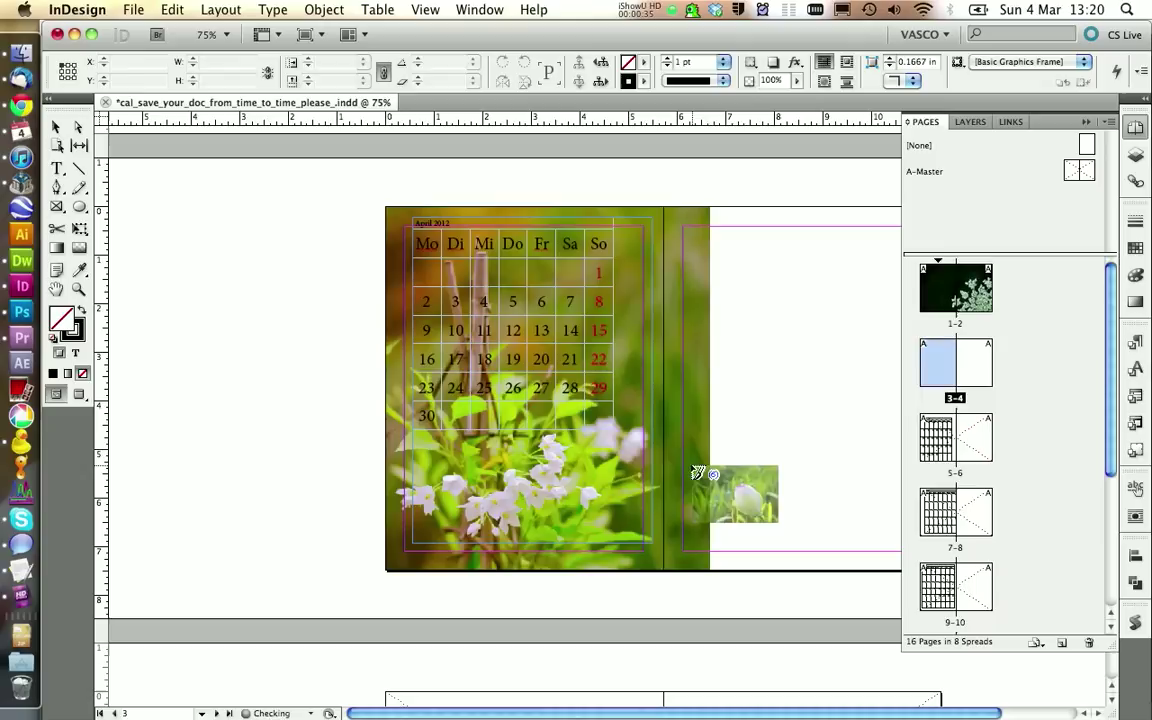
pyautogui.hotkey('alt', 'pagedown')
pyautogui.click(770, 405)
pyautogui.hotkey('alt', 'pagedown')
pyautogui.click(756, 470)
pyautogui.hotkey('alt', 'pagedown')
pyautogui.click(745, 483)
# - Place photos on spreads 11-12, 13-14 and 15-16, then the white-flower photo on spread 1-2
pyautogui.scroll(-4, 977, 550)
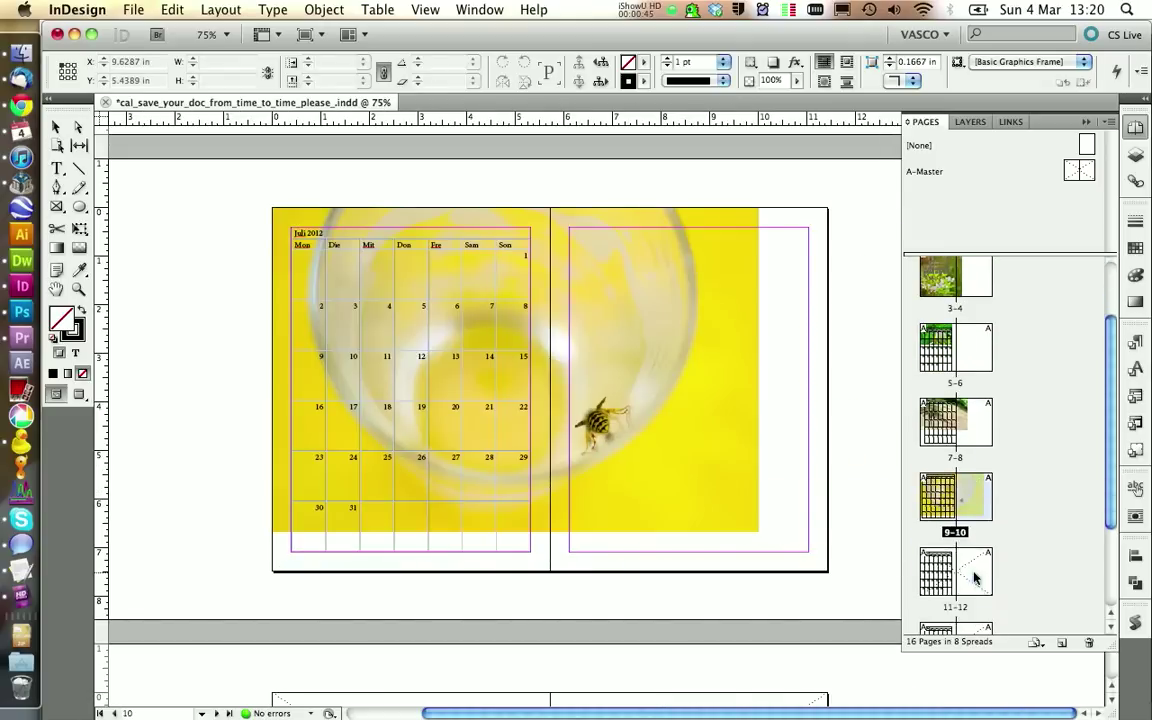
pyautogui.doubleClick(977, 550)
pyautogui.click(740, 470)
pyautogui.doubleClick(963, 521)
pyautogui.click(450, 330)
pyautogui.hotkey('alt', 'pagedown')
pyautogui.click(600, 330)
pyautogui.scroll(6, 977, 450)
pyautogui.doubleClick(955, 290)
pyautogui.click(700, 400)
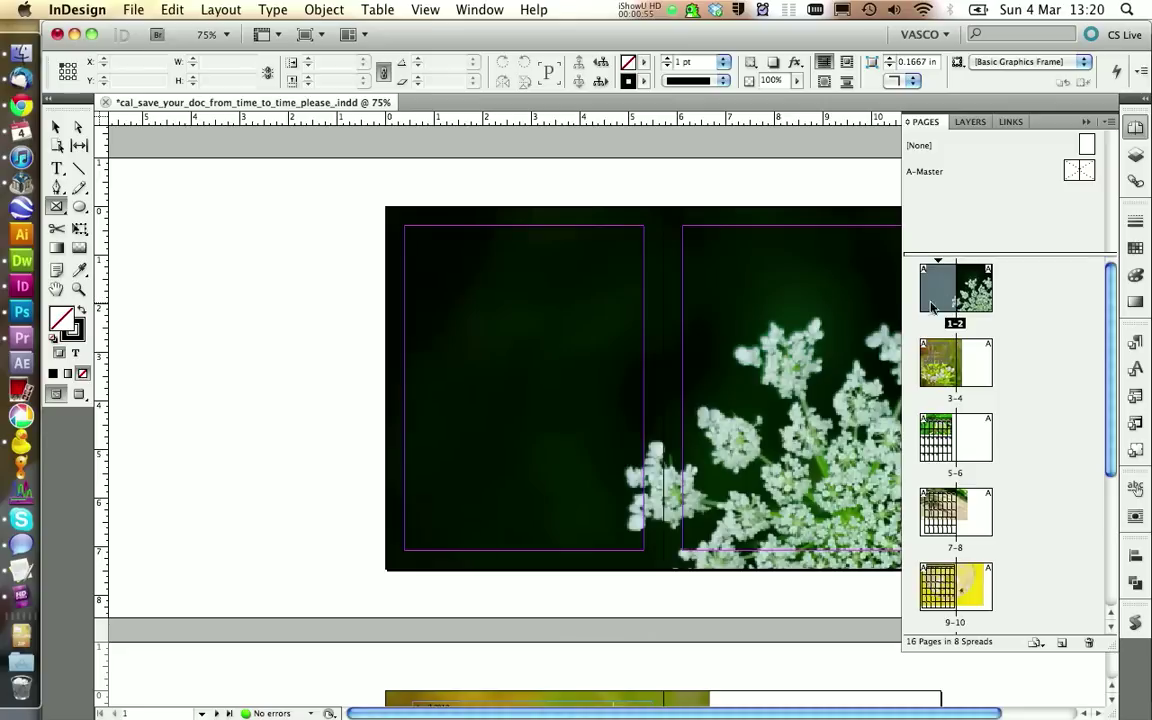
pyautogui.press('v')
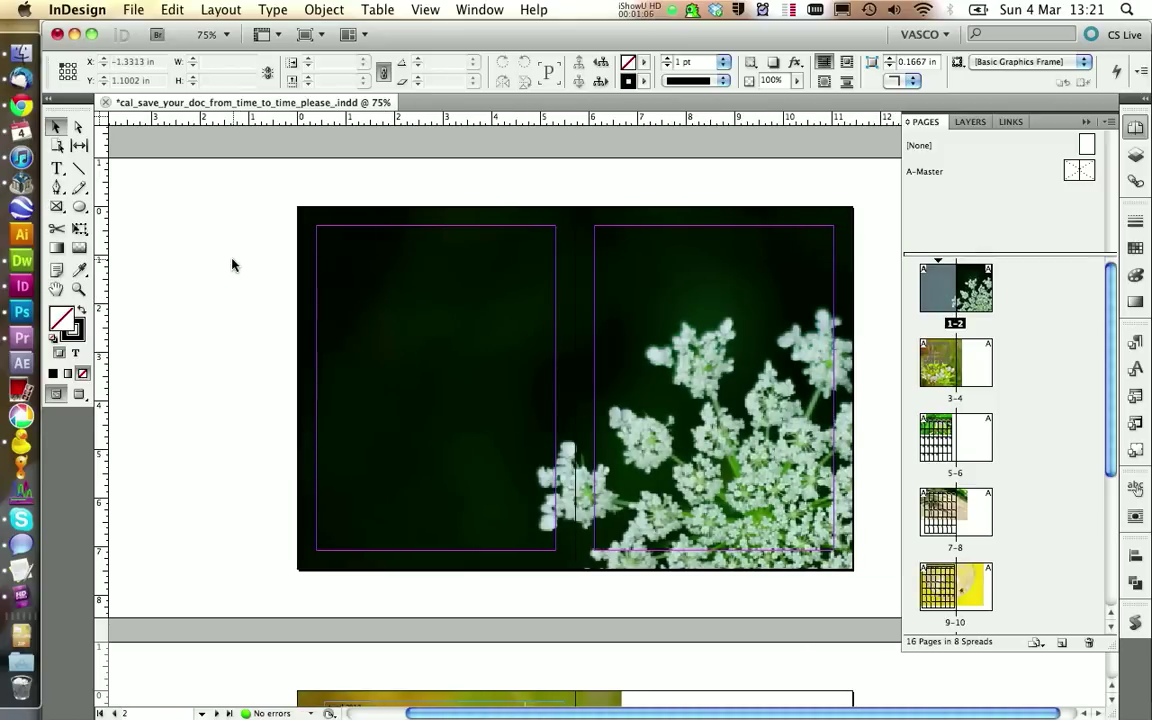
# - Scale the white-flower cover image to about 79% and centre its blossoms across spread 1-2
pyautogui.click(368, 267)
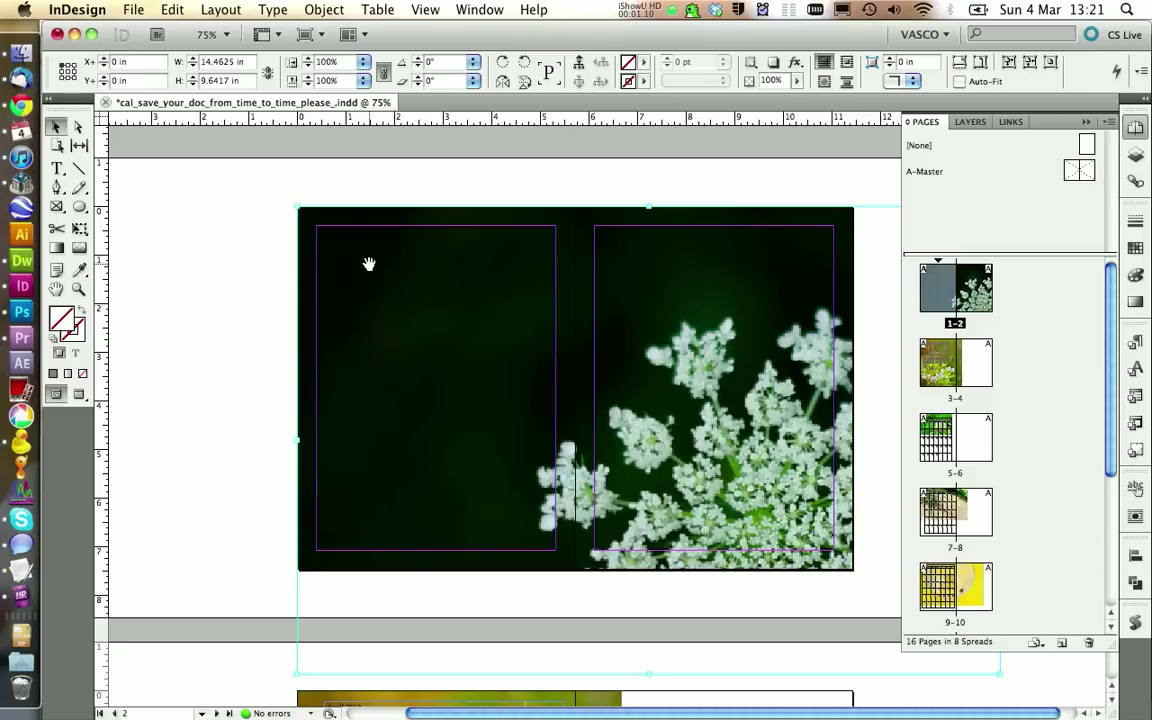
pyautogui.moveTo(297, 203); pyautogui.dragTo(409, 280)
pyautogui.moveTo(690, 402); pyautogui.dragTo(580, 312)
pyautogui.moveTo(260, 176); pyautogui.dragTo(298, 201)
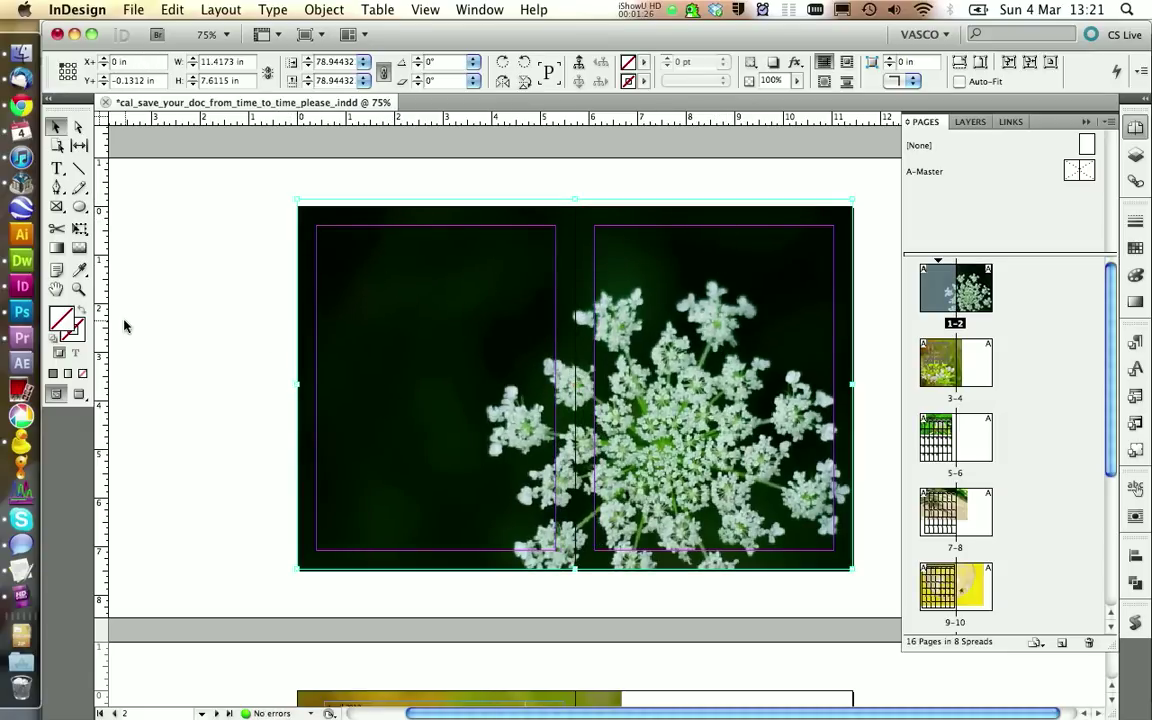
pyautogui.click(278, 324)
pyautogui.scroll(-10, 279, 325)
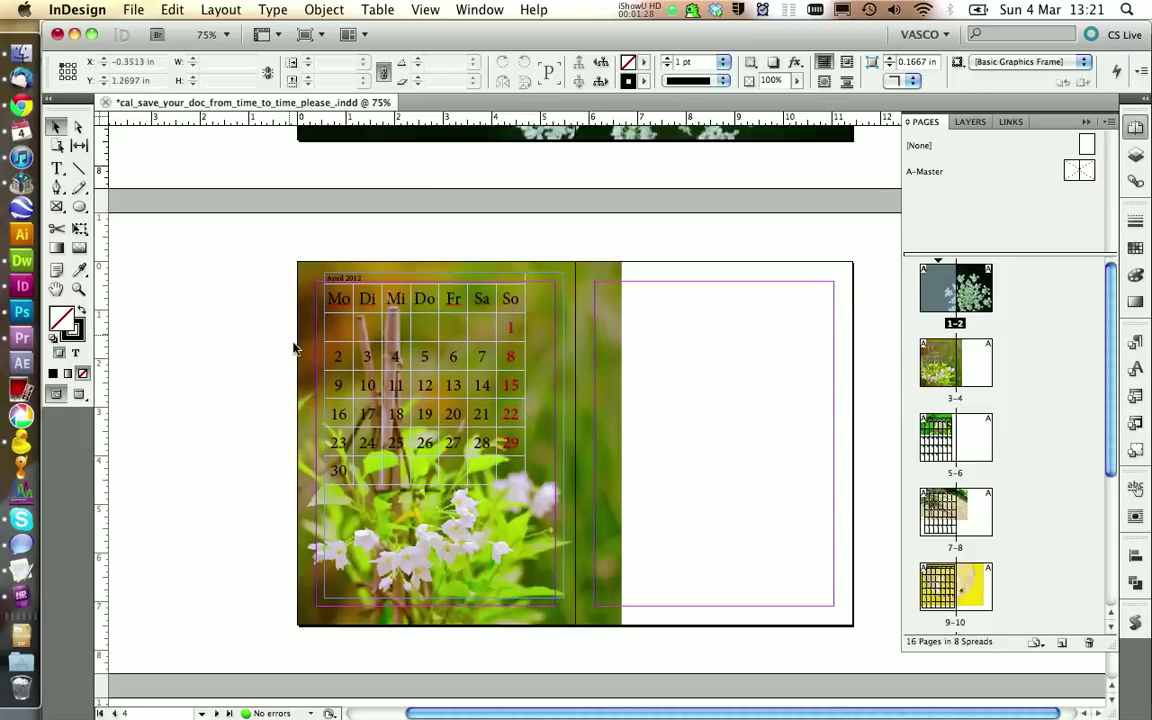
# - Show the Layers panel, select the April spread's image frame and switch to the Type tool
pyautogui.click(1137, 157)
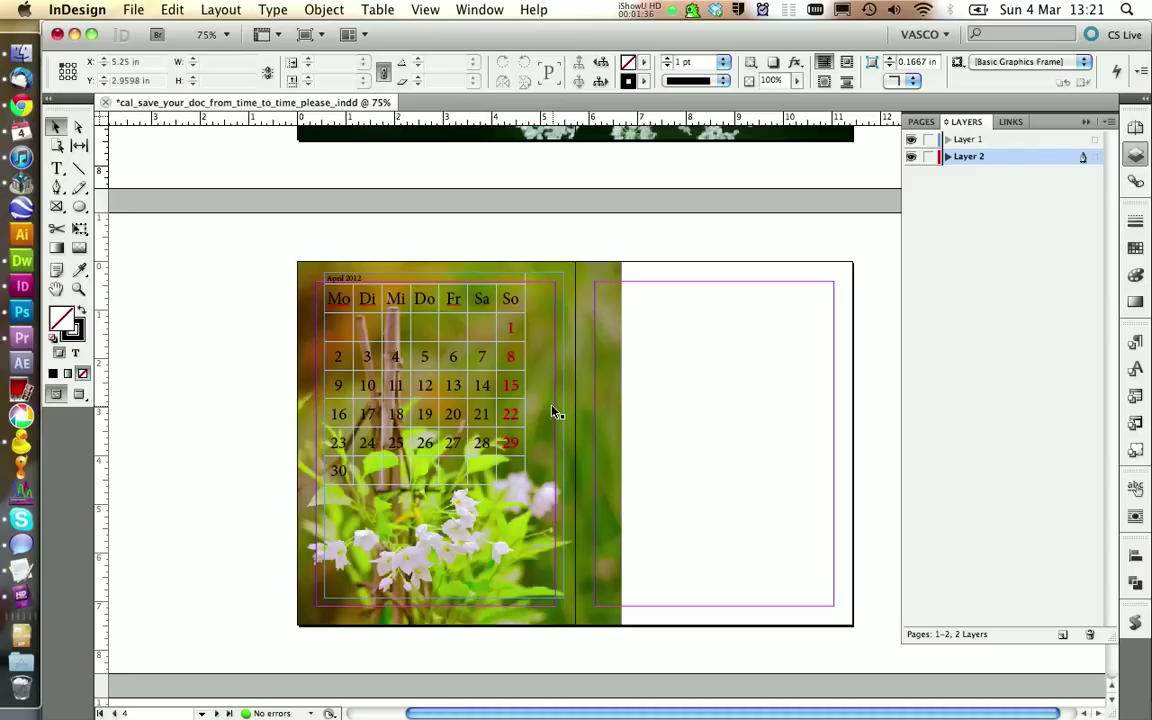
pyautogui.click(555, 470)
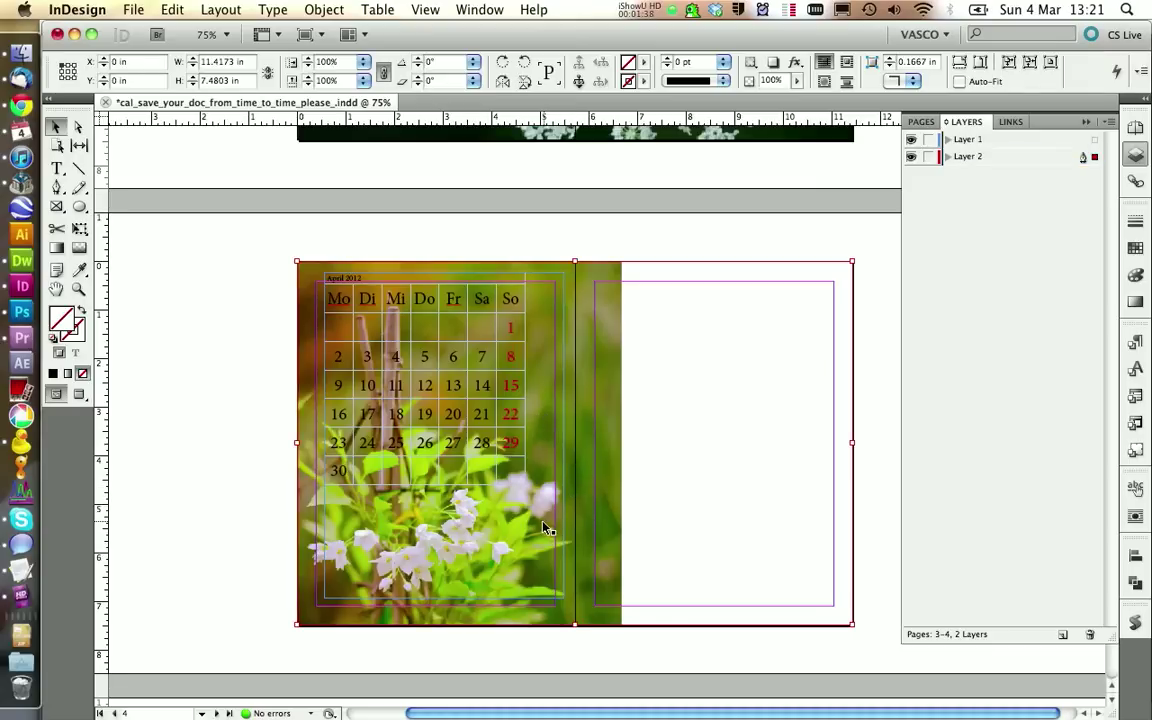
pyautogui.press('t')
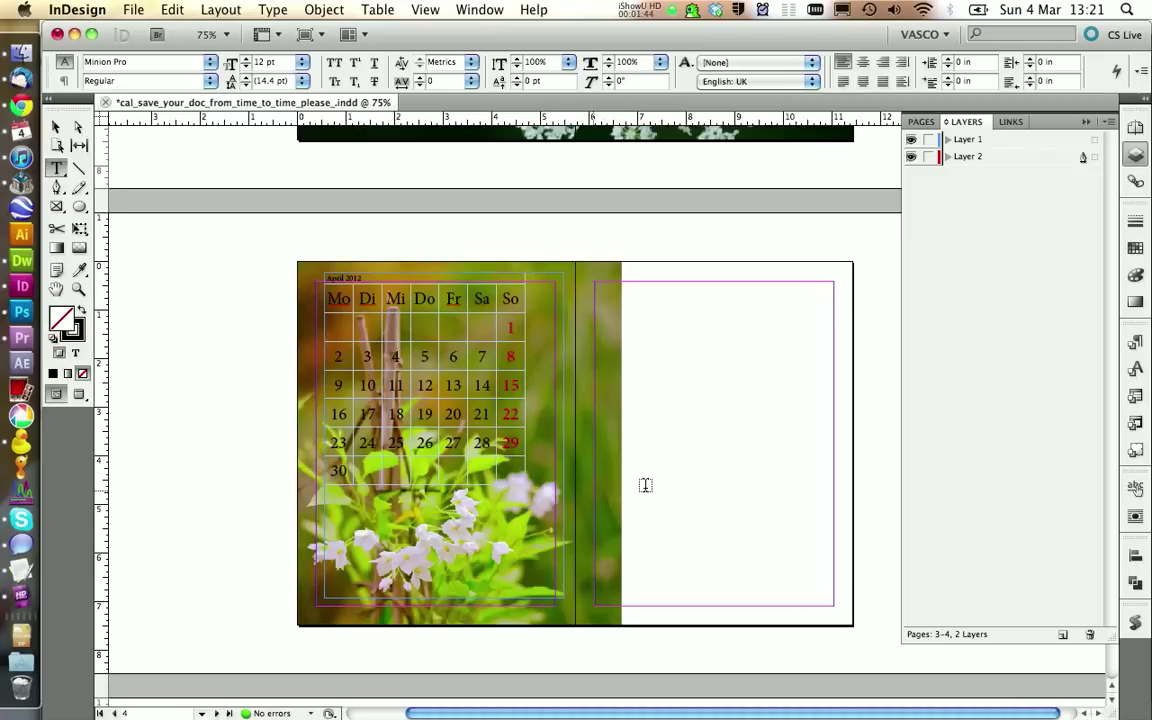
# - Rotate the April spread 3-4 view 90° clockwise via View > Rotate Spread
pyautogui.click(1136, 128)
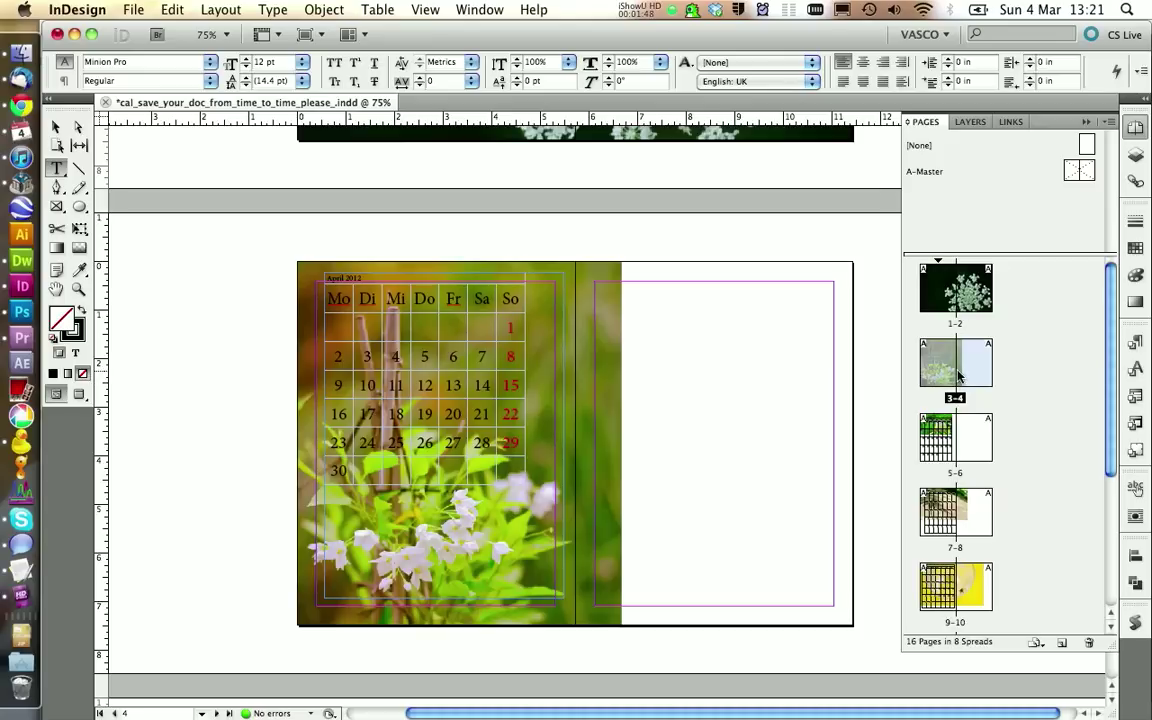
pyautogui.click(428, 9)
pyautogui.moveTo(537, 213)
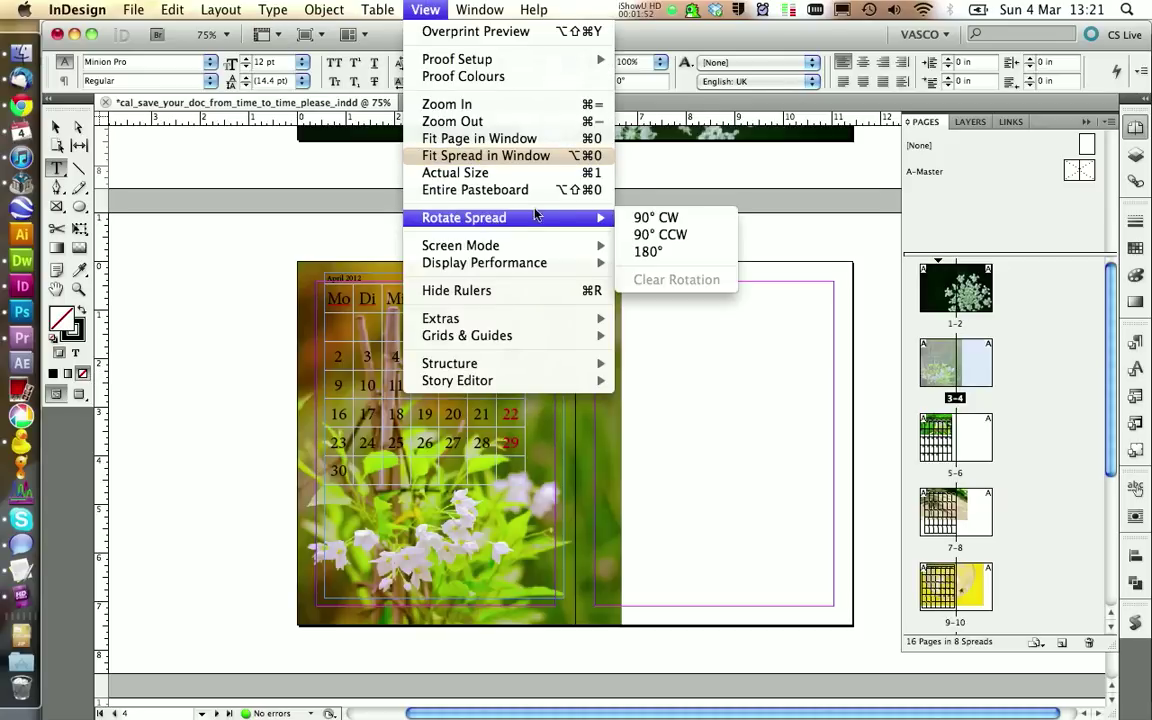
pyautogui.click(658, 217)
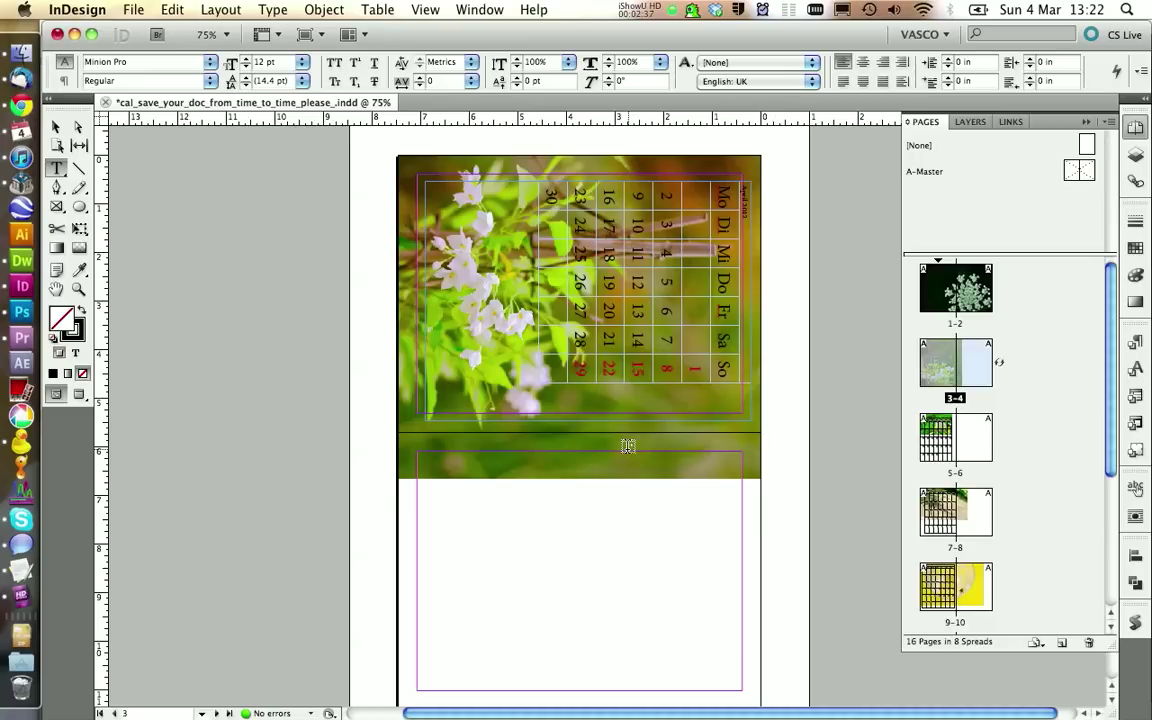
pyautogui.click(55, 125)
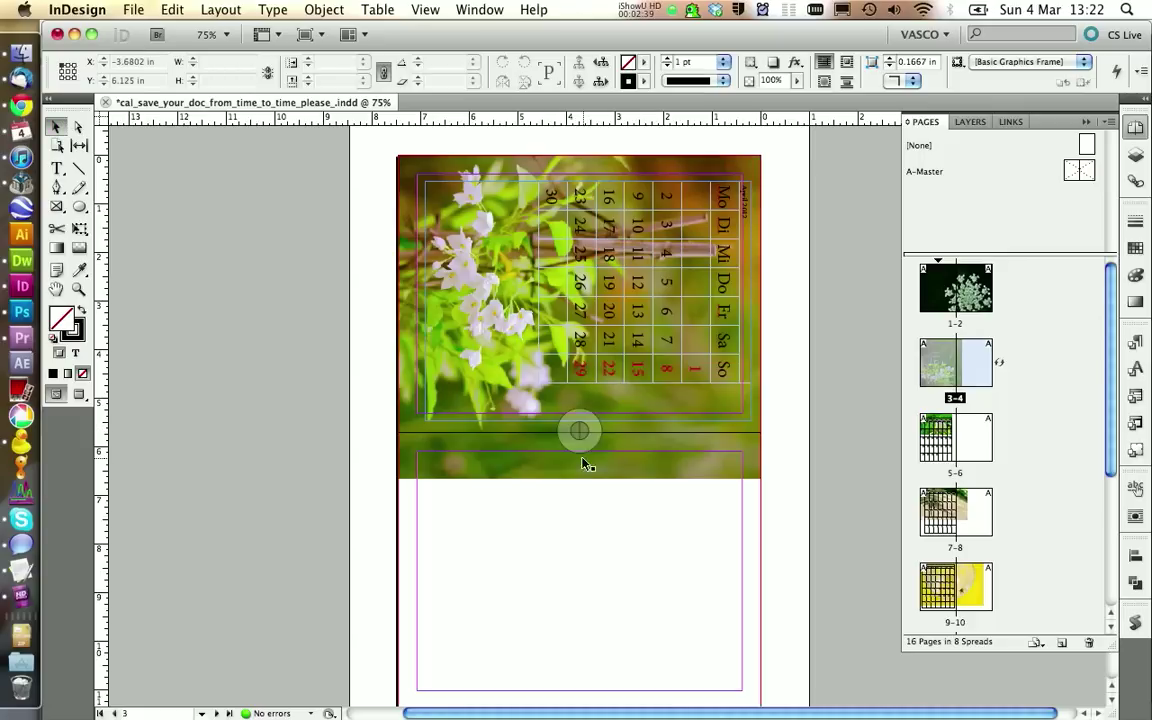
# - Rotate the April photo upright to 0° and enlarge it to cover both stacked pages
pyautogui.click(603, 468)
pyautogui.click(610, 458)
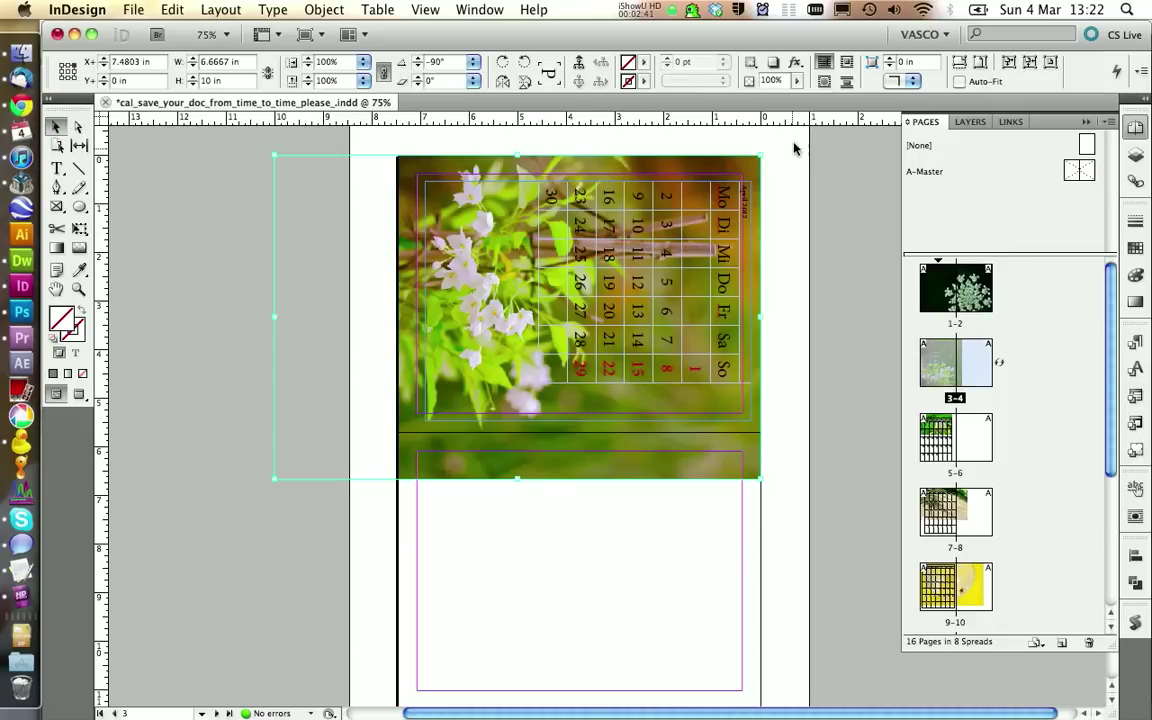
pyautogui.moveTo(747, 147); pyautogui.dragTo(450, 185)
pyautogui.scroll(-3, 640, 310)
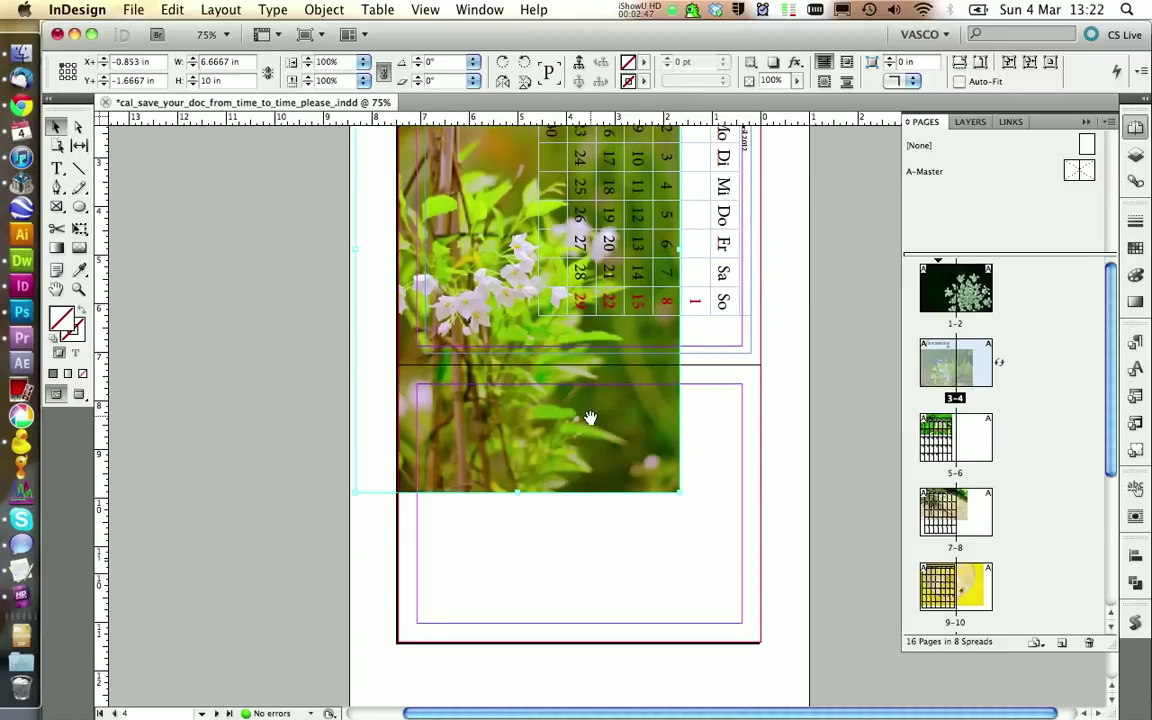
pyautogui.moveTo(589, 417); pyautogui.dragTo(626, 558)
pyautogui.scroll(2, 717, 267)
pyautogui.moveTo(720, 253); pyautogui.dragTo(540, 150)
pyautogui.scroll(-1, 760, 300)
# - Rotate the April calendar table frame upright to 0° and reposition it
pyautogui.click(672, 375)
pyautogui.moveTo(556, 262); pyautogui.dragTo(636, 278)
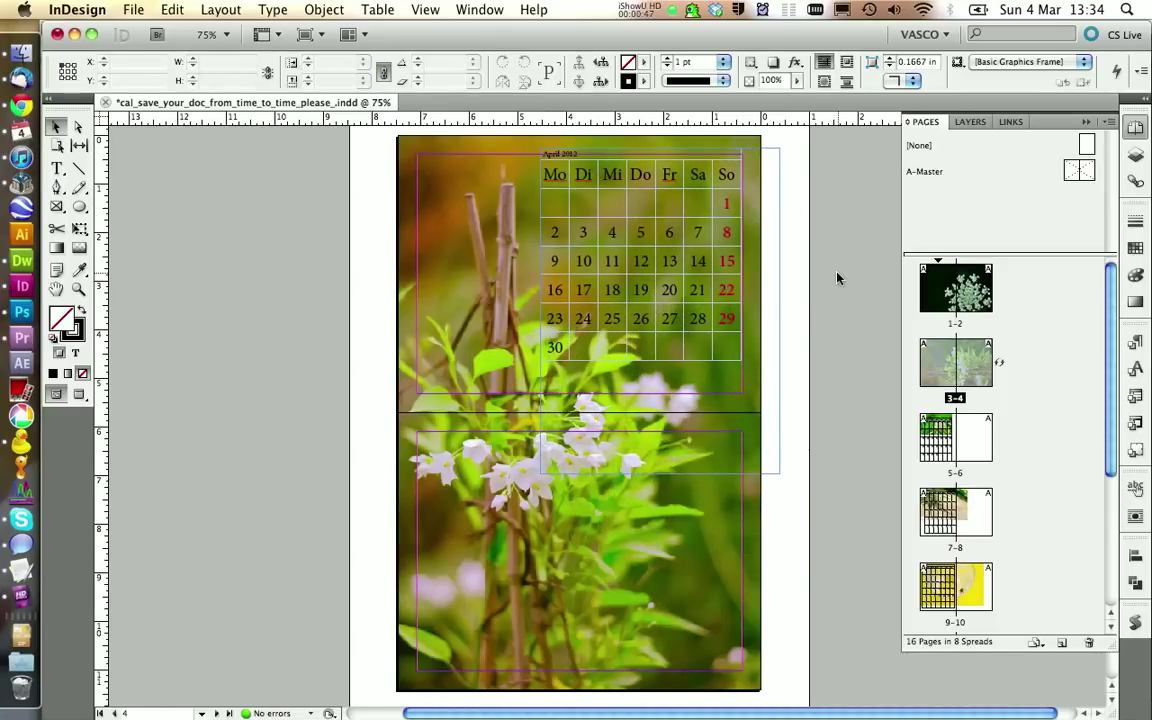
pyautogui.click(1135, 155)
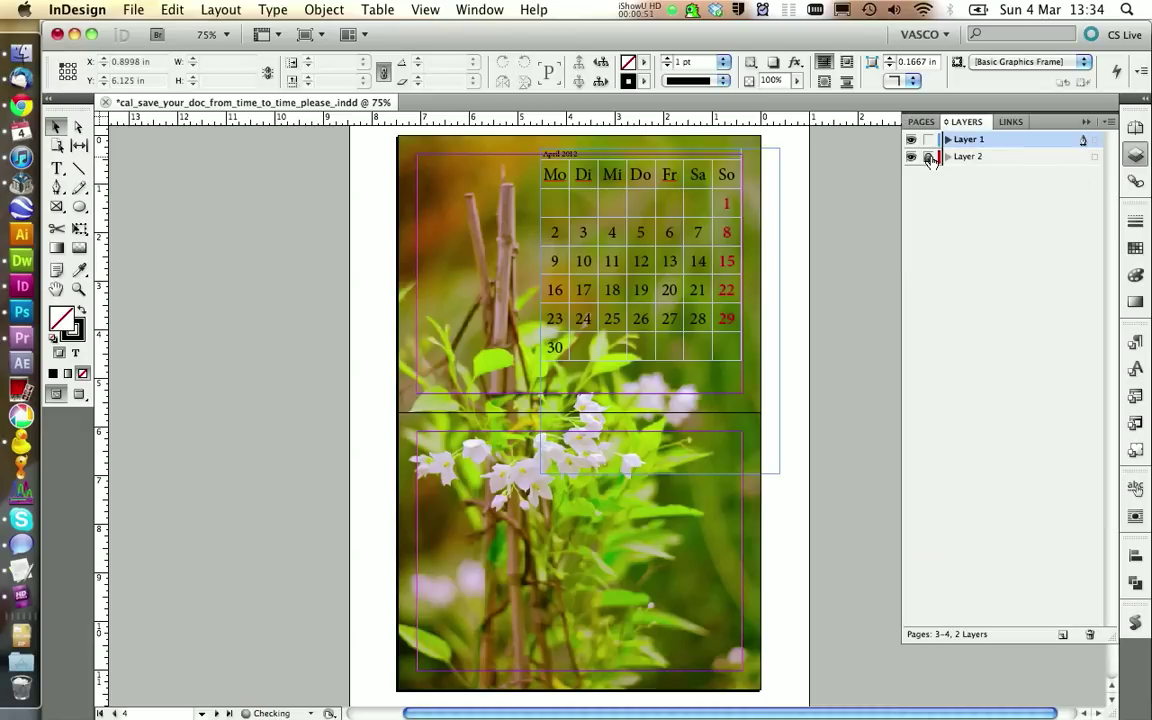
# - Lock Layer 2 and nudge the calendar frame slightly right and down
pyautogui.click(929, 157)
pyautogui.click(519, 254)
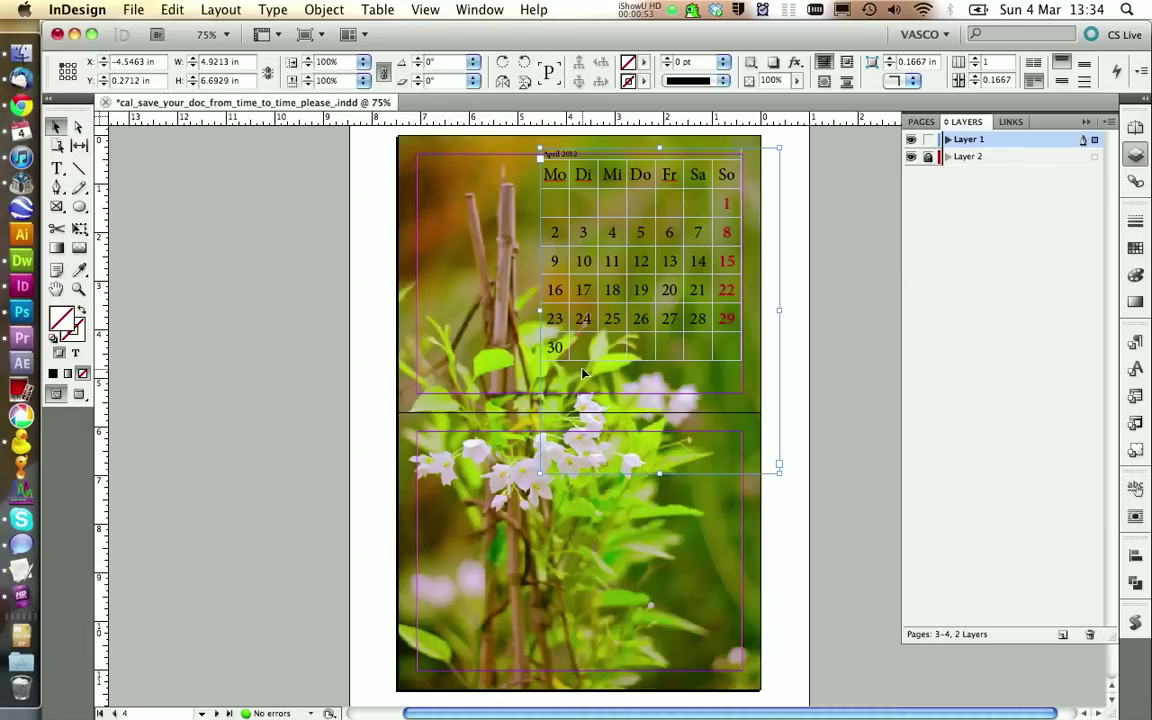
pyautogui.moveTo(583, 386); pyautogui.dragTo(599, 398)
pyautogui.click(435, 392)
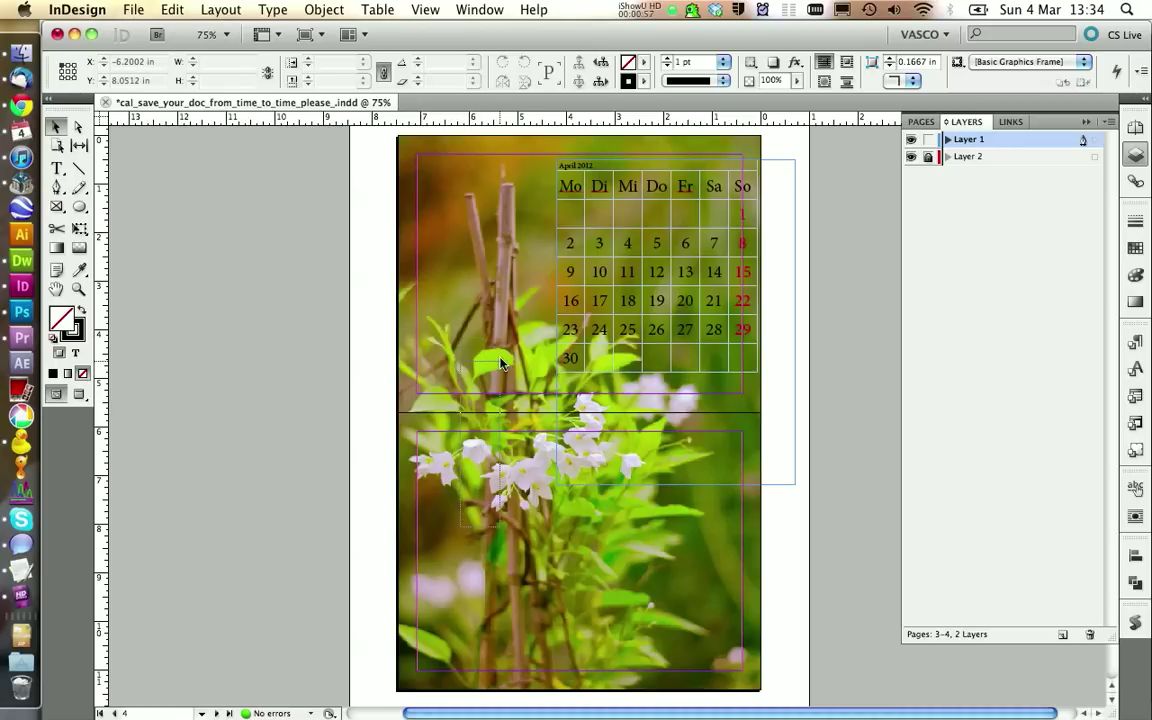
# - Copy the 'April 2012' header into a new text frame on the lower page at 48 pt
pyautogui.click(598, 165)
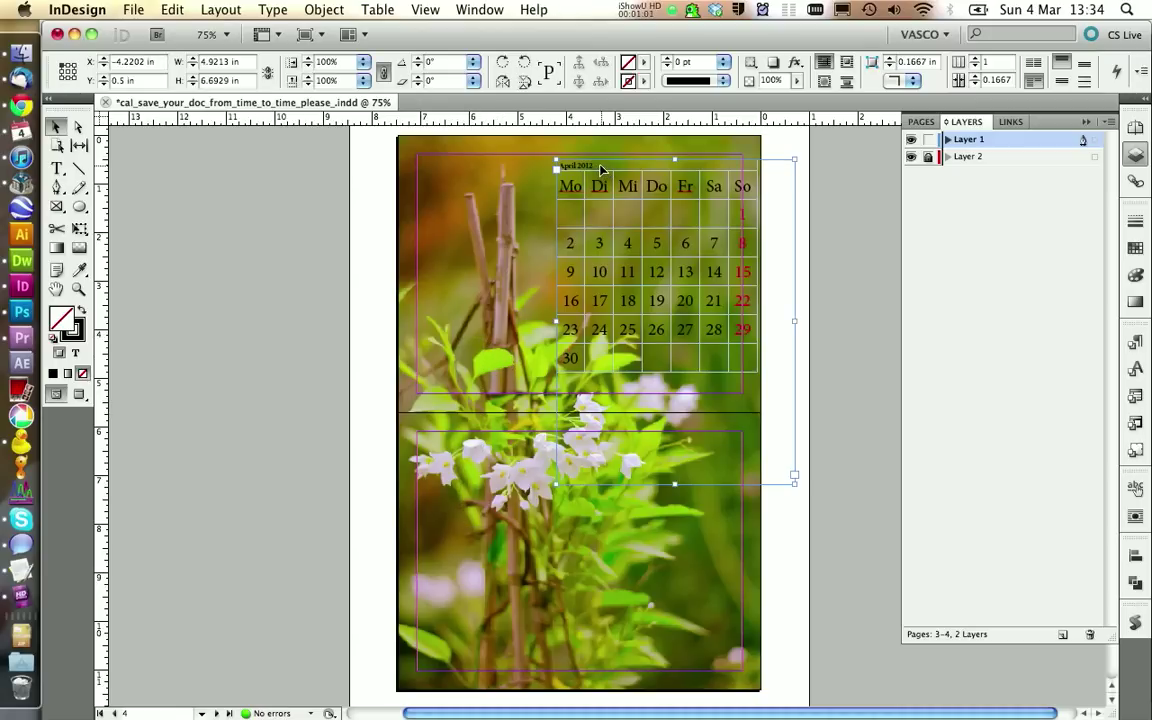
pyautogui.press('t')
pyautogui.moveTo(598, 165); pyautogui.dragTo(559, 165)
pyautogui.press('super+c')
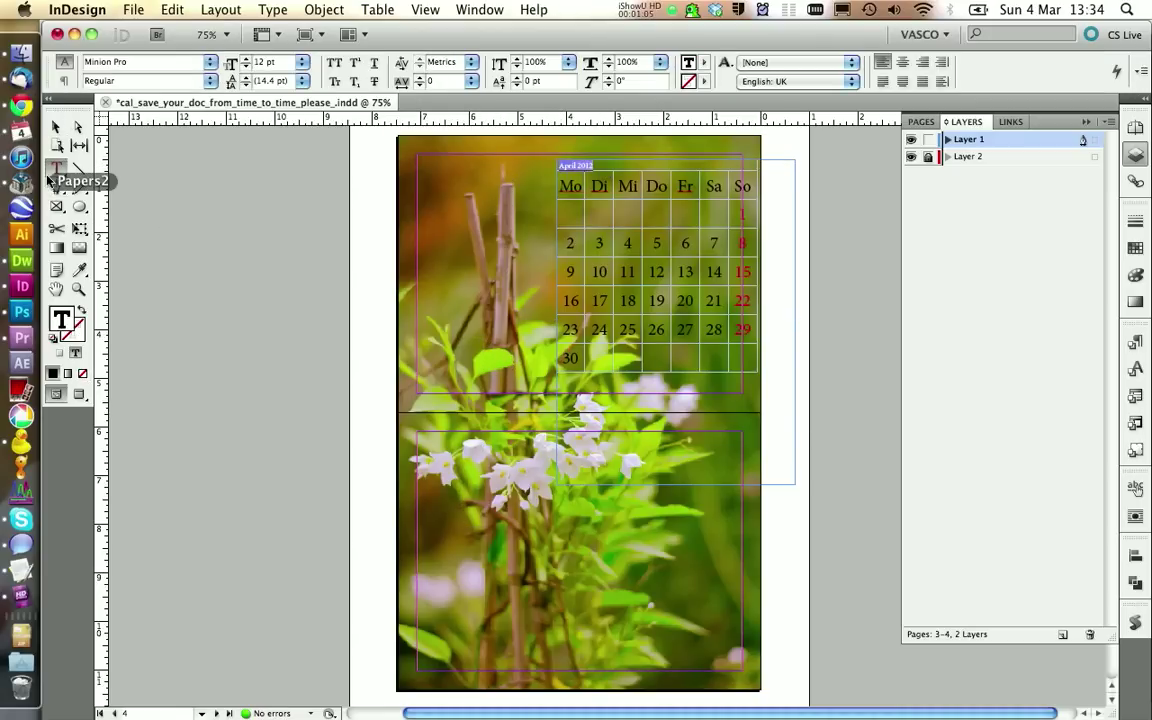
pyautogui.moveTo(443, 541); pyautogui.dragTo(662, 630)
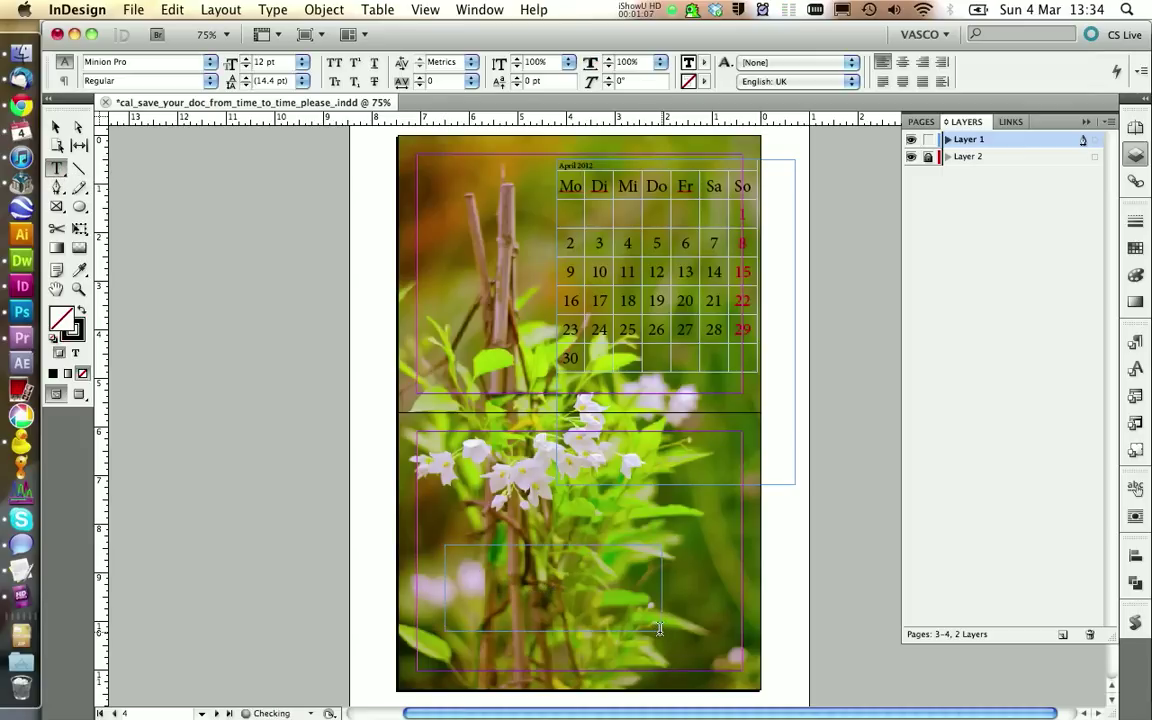
pyautogui.press('super+v')
pyautogui.press('super+a')
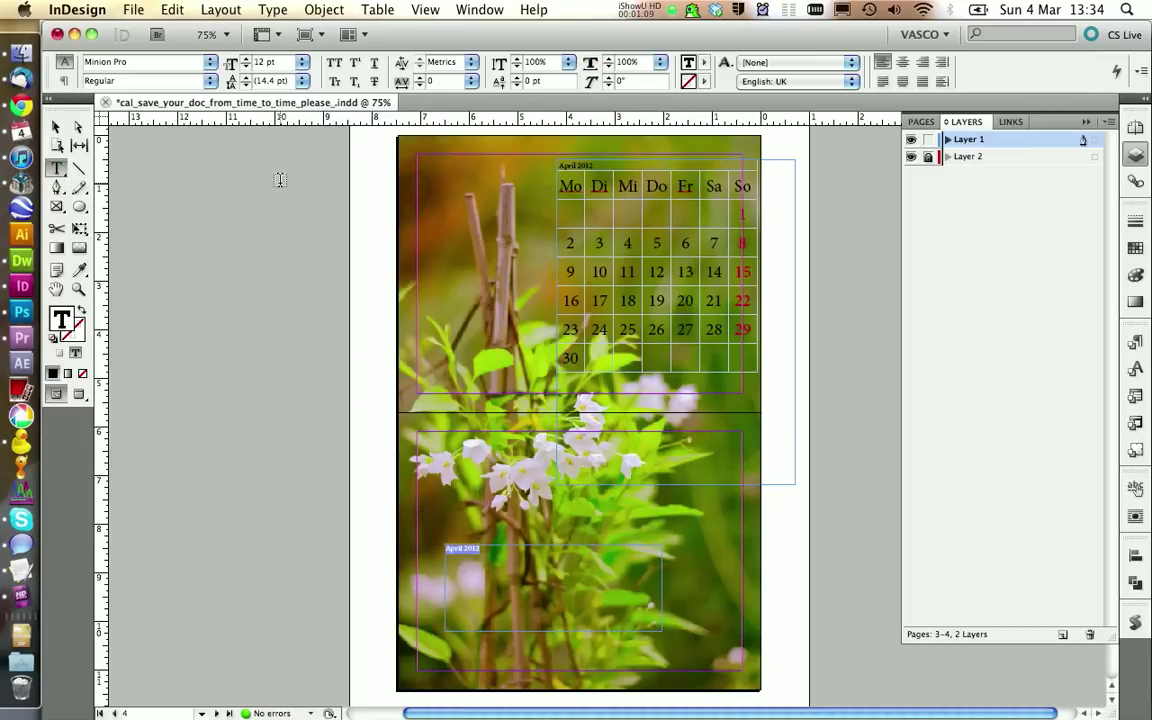
pyautogui.click(303, 63)
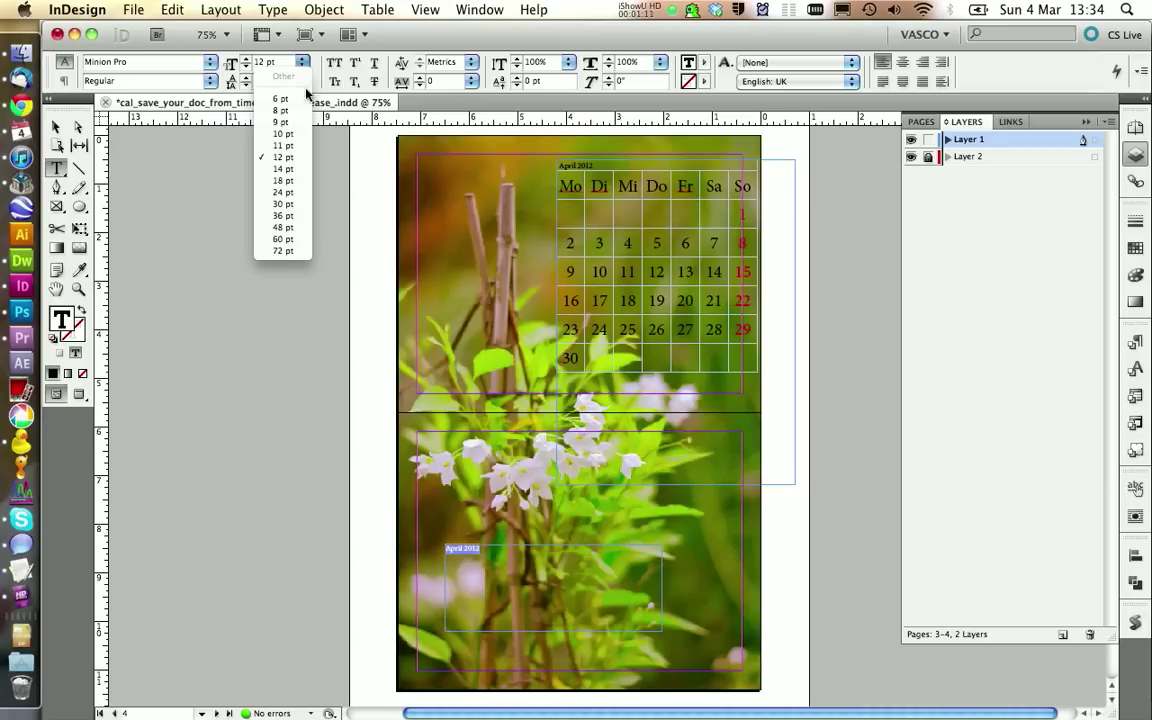
pyautogui.click(290, 229)
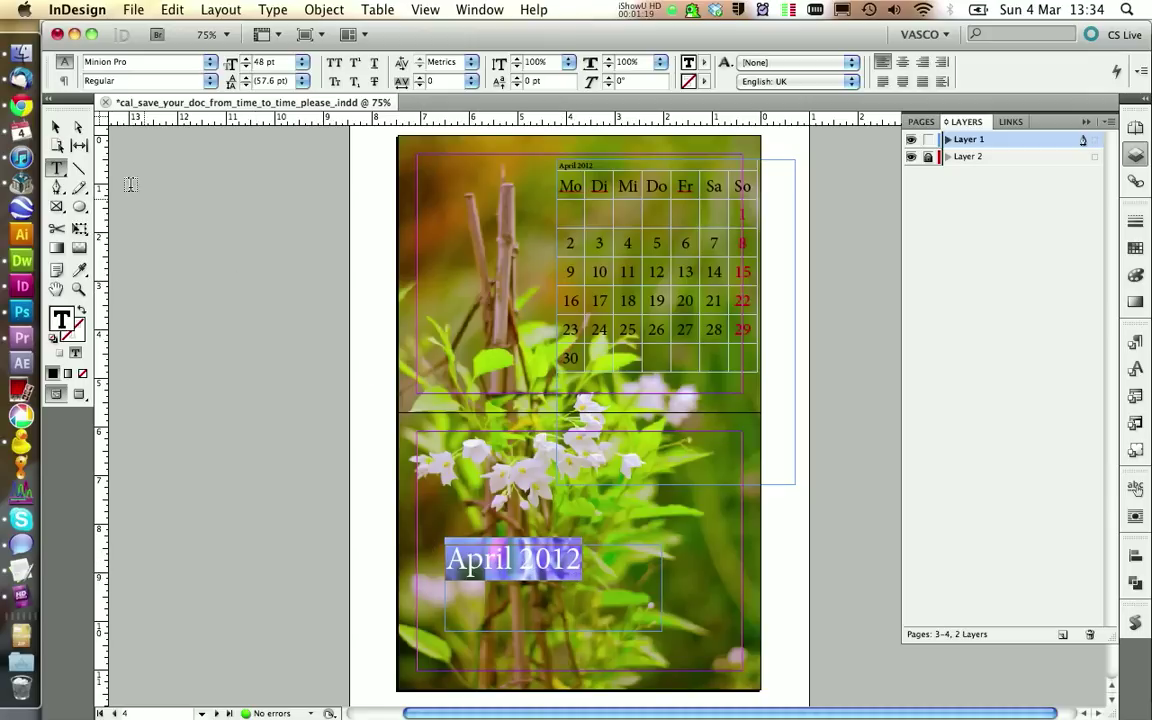
pyautogui.click(22, 104)
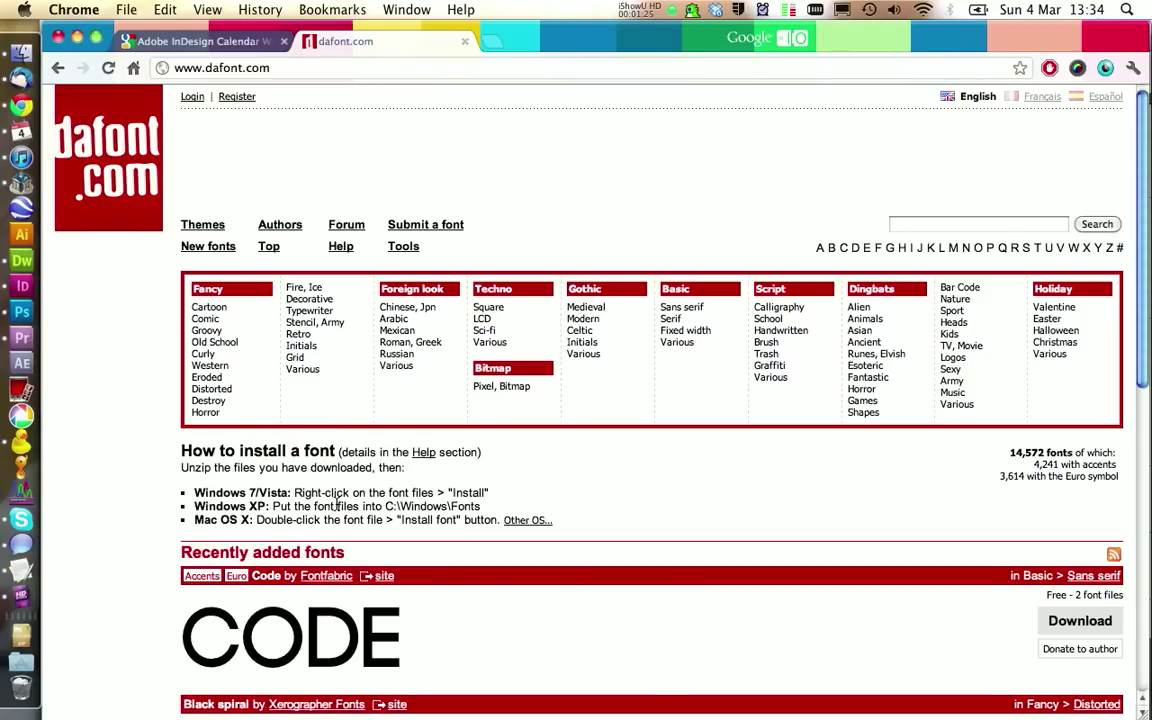
# - Browse dafont.com's recently added fonts, then return to the InDesign April spread
pyautogui.scroll(-3, 334, 498)
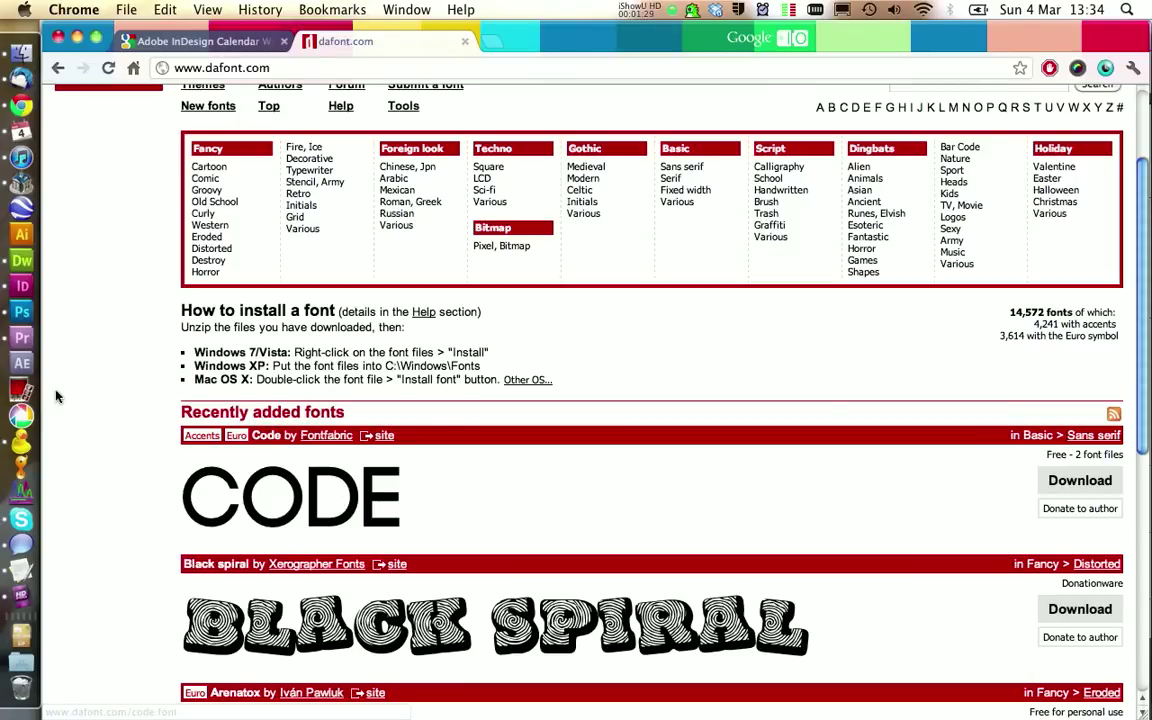
pyautogui.click(22, 285)
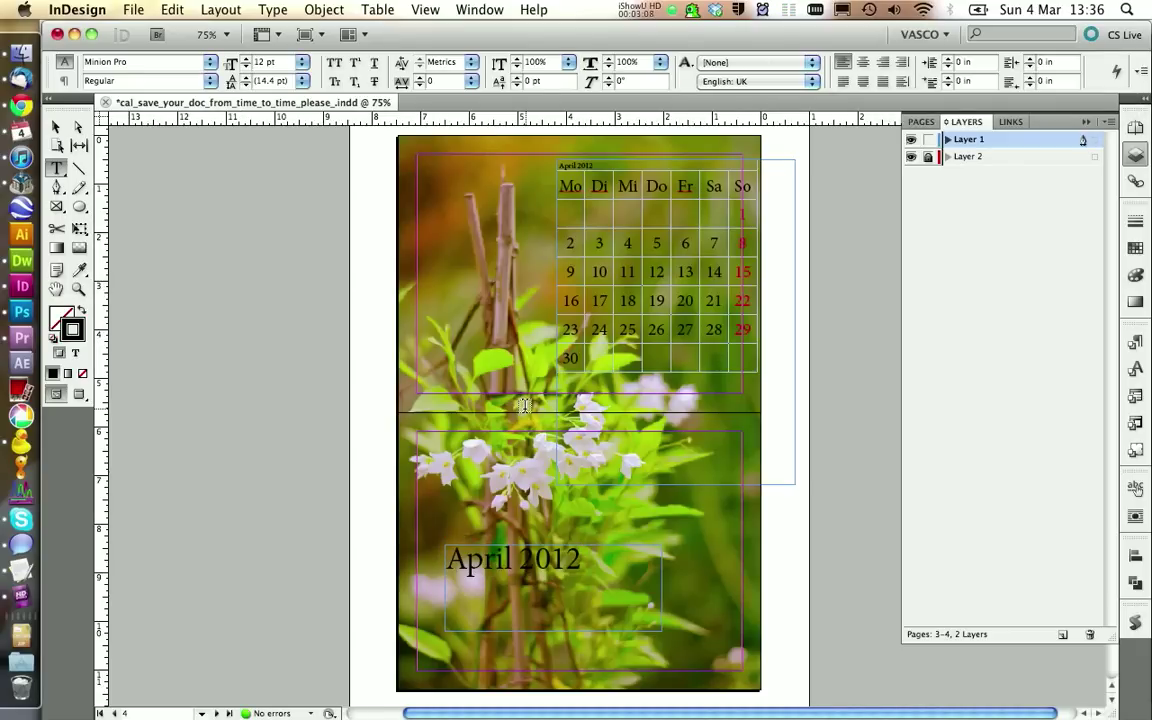
# - Colour the April table's cell borders cal_dayCellBackground, then view the layout in Preview mode
pyautogui.moveTo(735, 355); pyautogui.dragTo(575, 213)
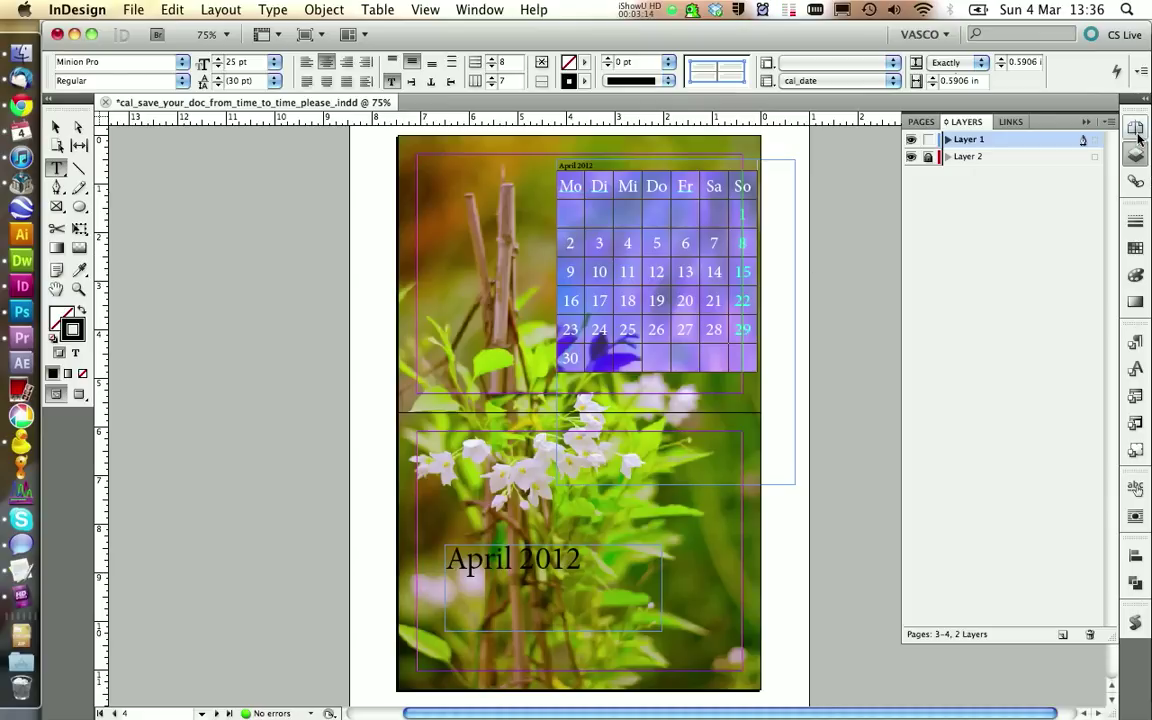
pyautogui.click(1136, 242)
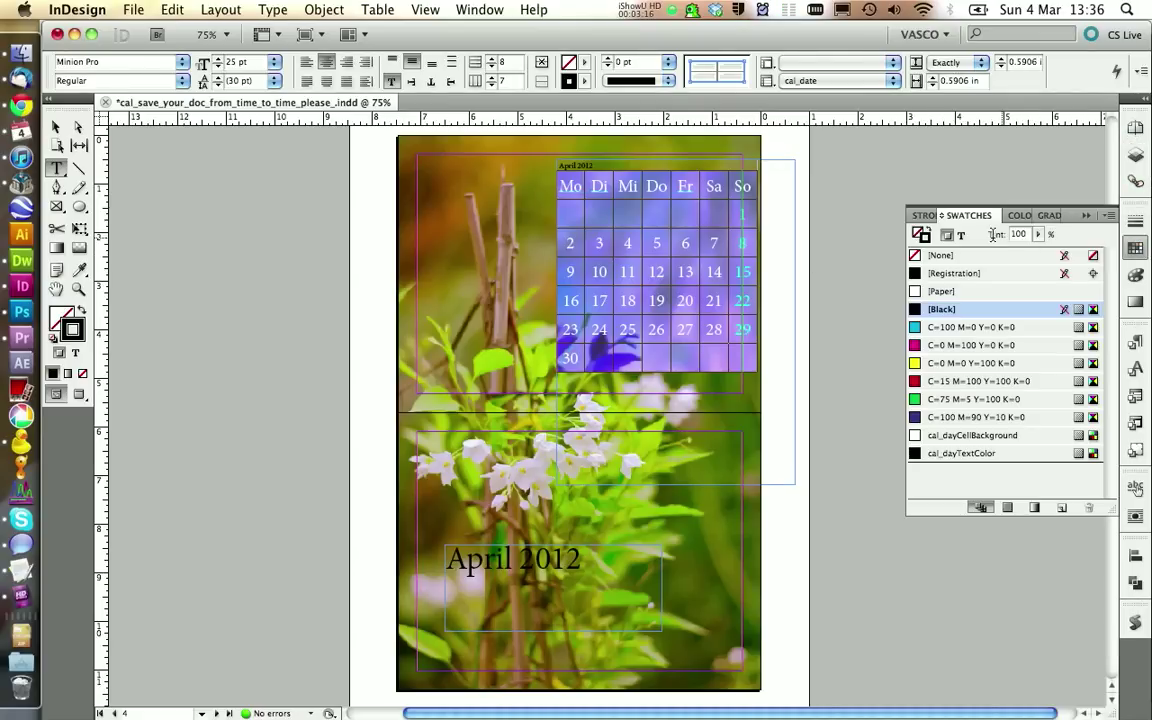
pyautogui.click(961, 237)
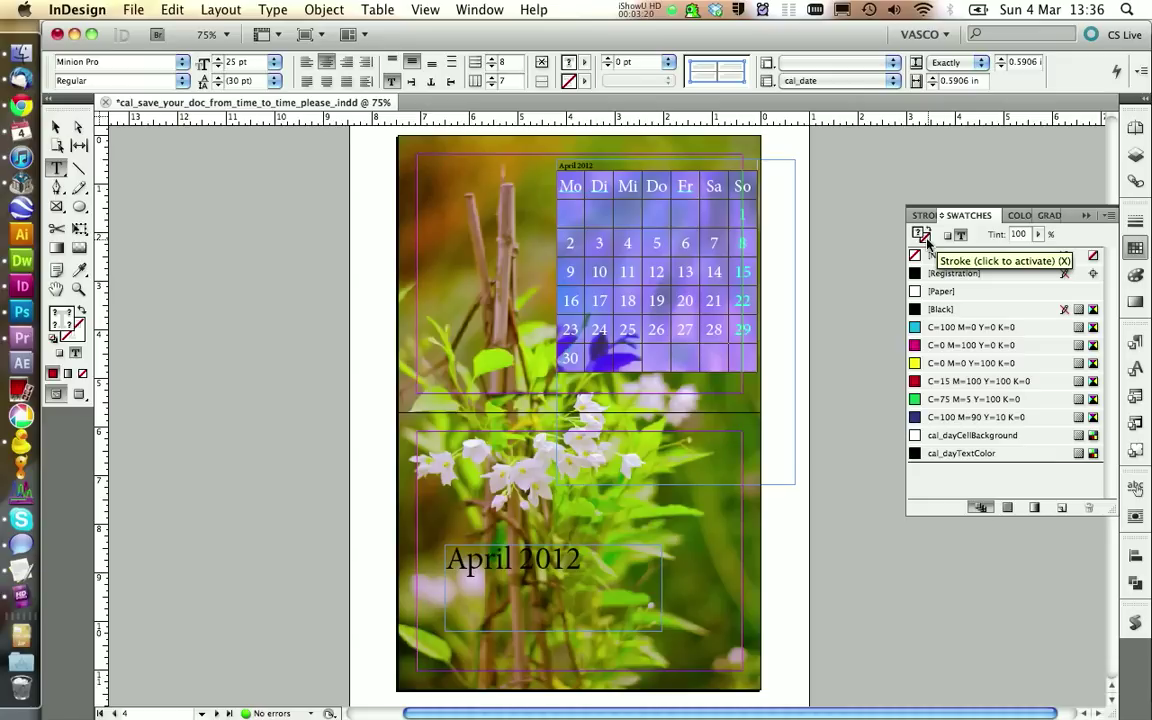
pyautogui.click(925, 240)
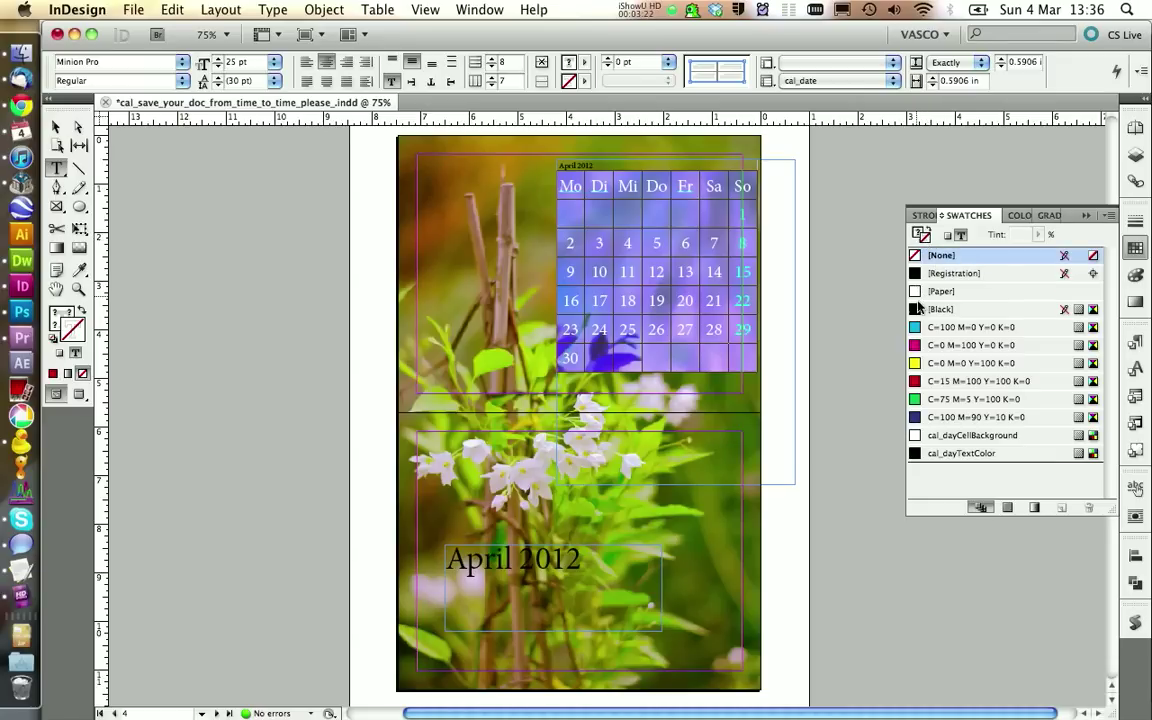
pyautogui.click(918, 437)
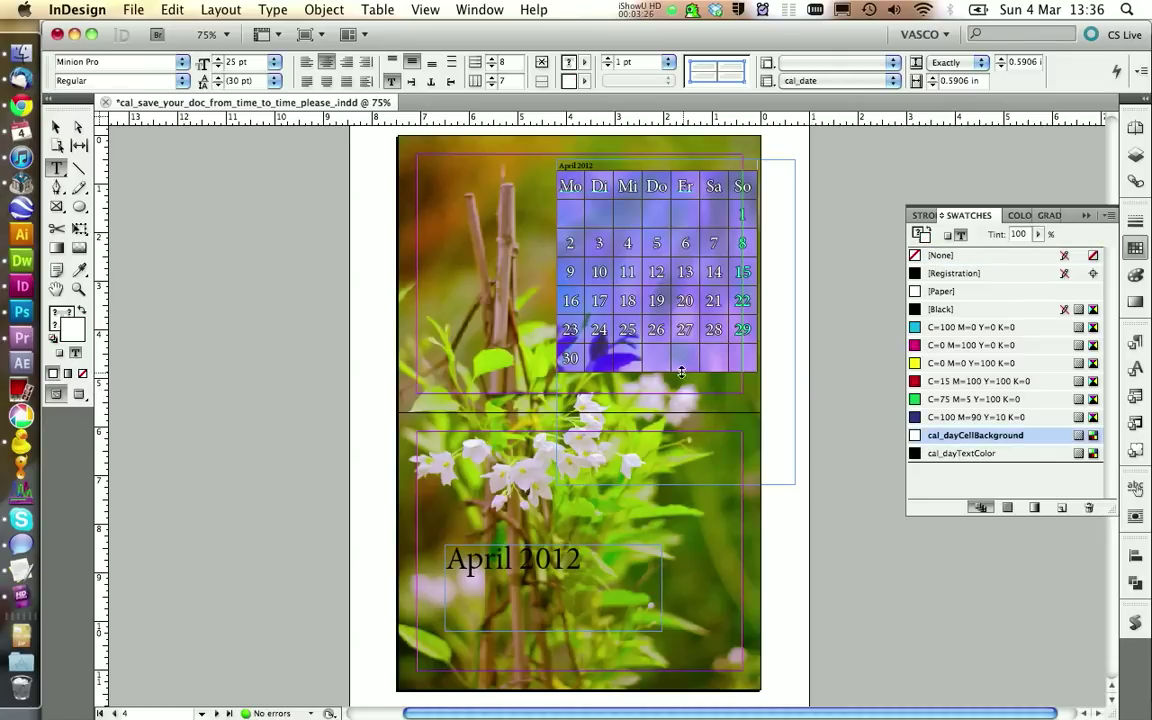
pyautogui.click(434, 325)
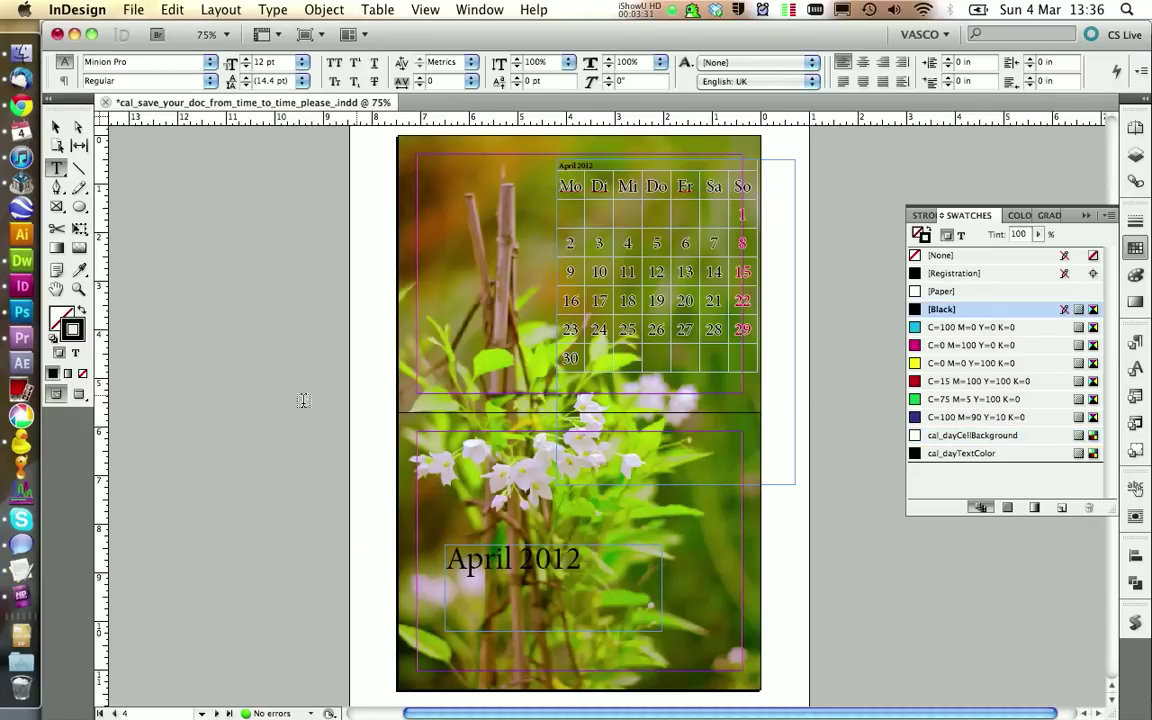
pyautogui.click(79, 394)
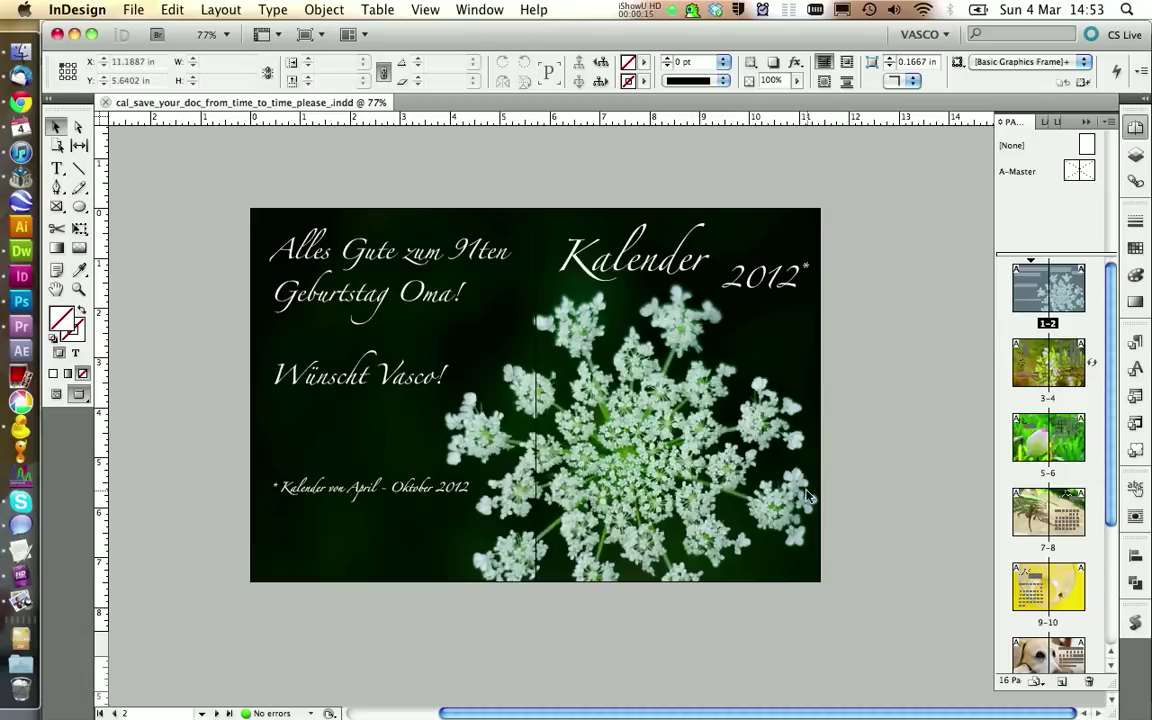
# - Scroll to the Mai 2012 spread, return to Normal view and select its calendar frame
pyautogui.scroll(-5, 780, 505)
pyautogui.scroll(-7, 777, 505)
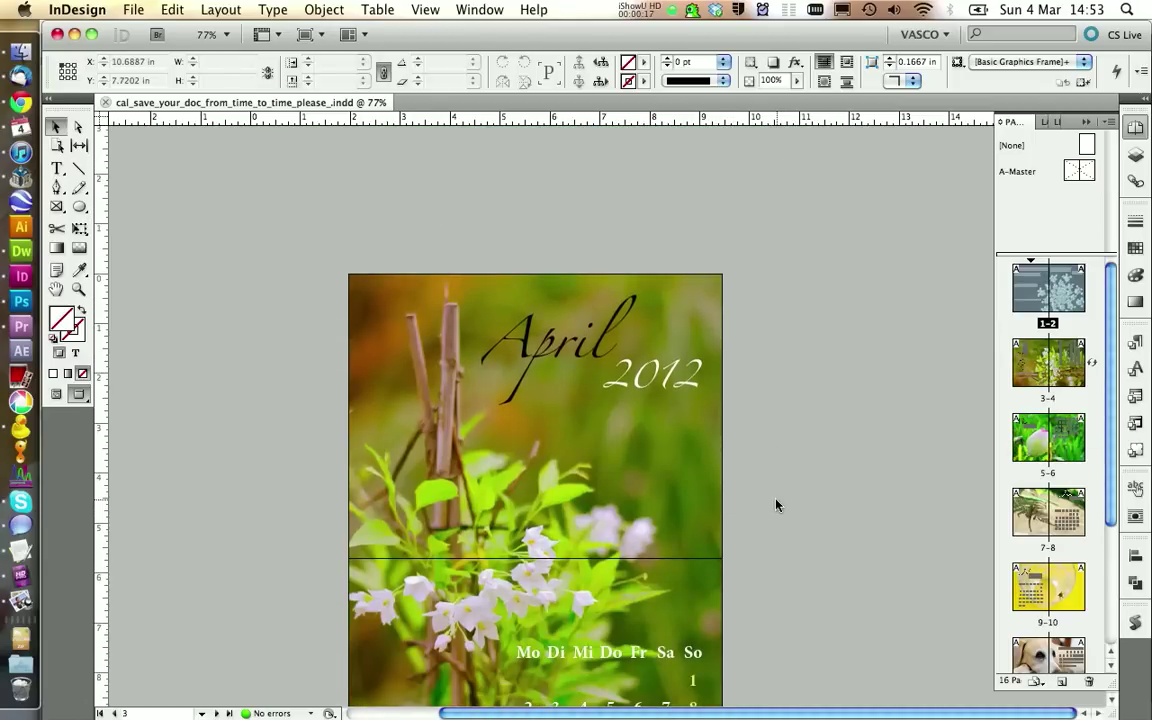
pyautogui.scroll(-10, 785, 505)
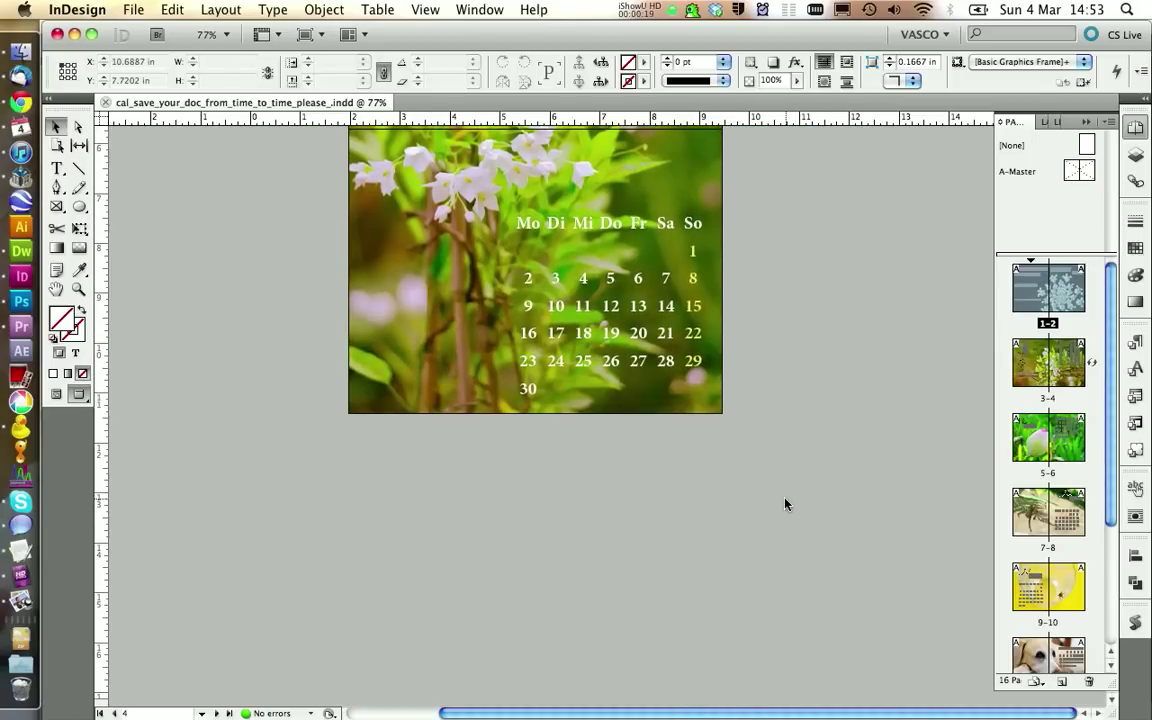
pyautogui.scroll(-2, 846, 496)
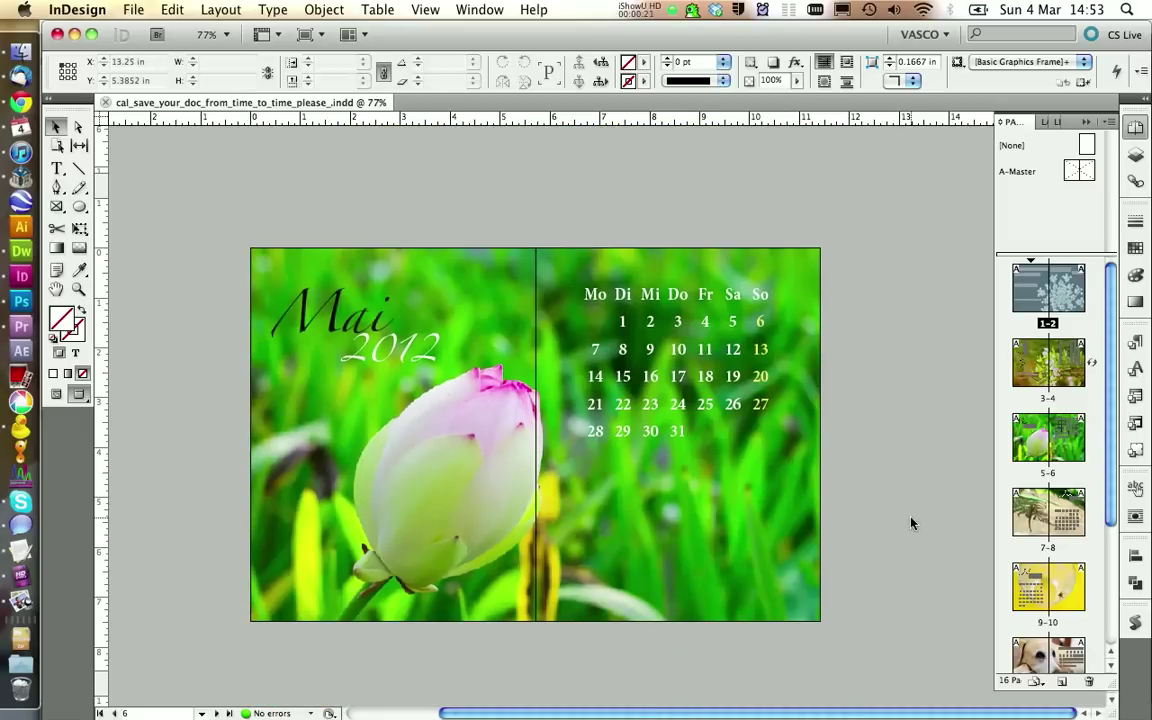
pyautogui.click(56, 394)
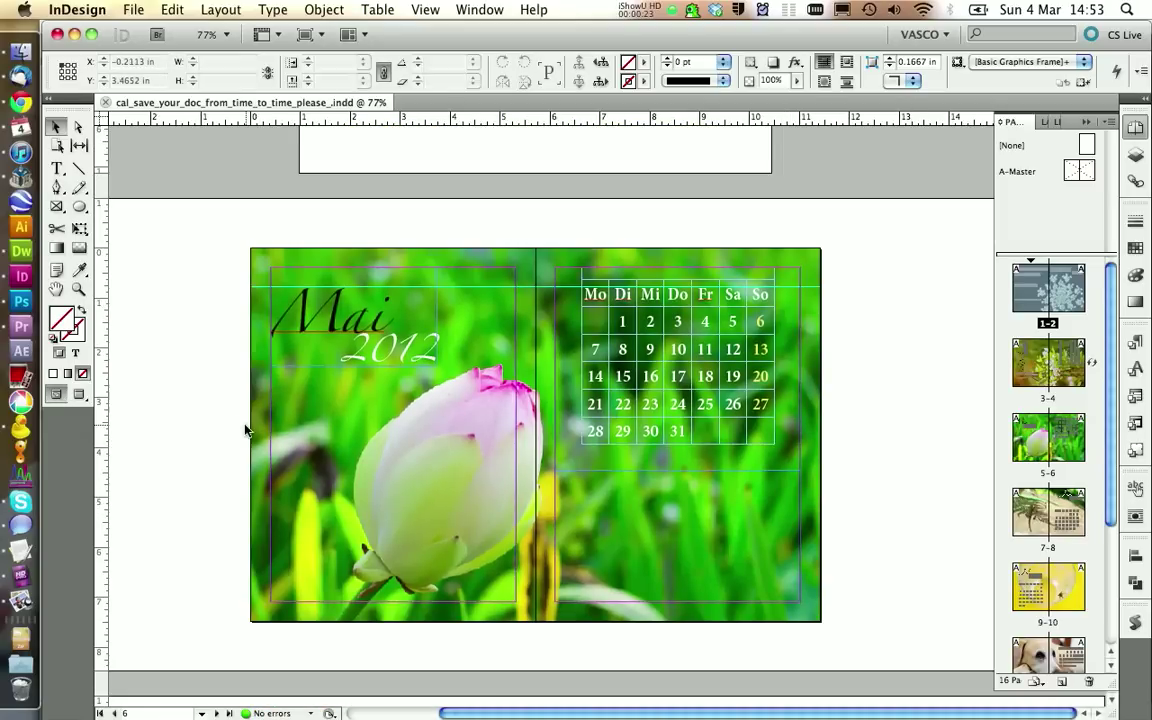
pyautogui.click(600, 466)
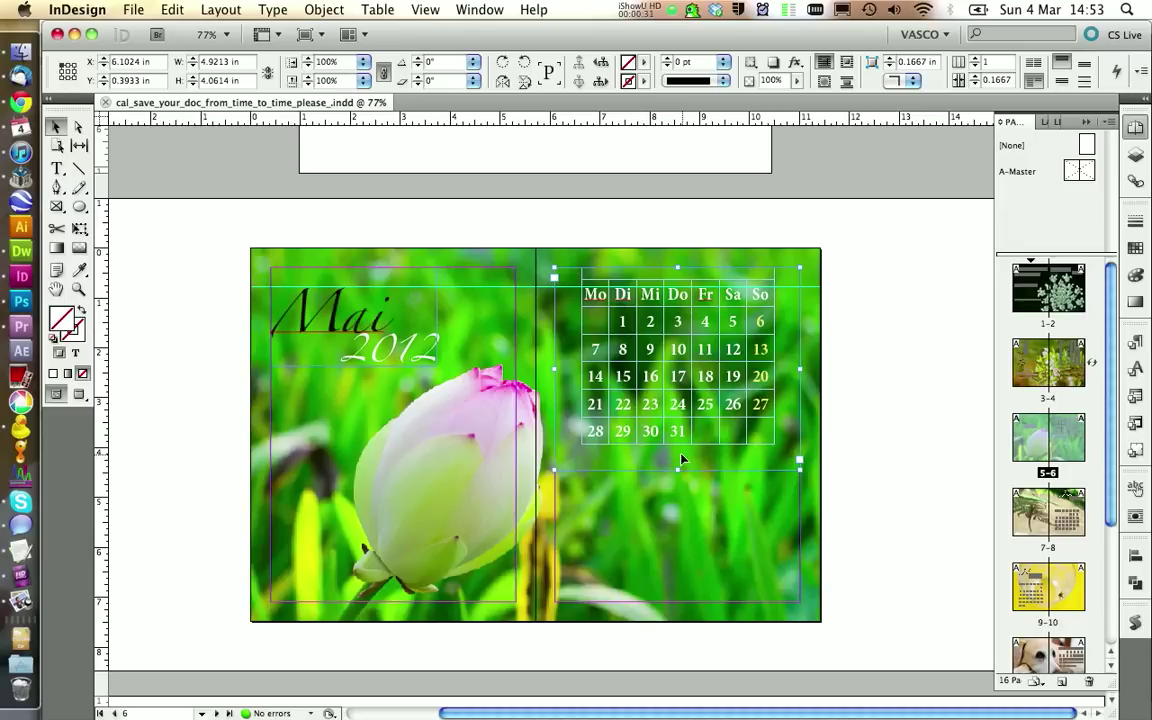
pyautogui.doubleClick(687, 387)
pyautogui.moveTo(760, 431); pyautogui.dragTo(540, 266)
pyautogui.rightClick(627, 345)
pyautogui.moveTo(703, 373)
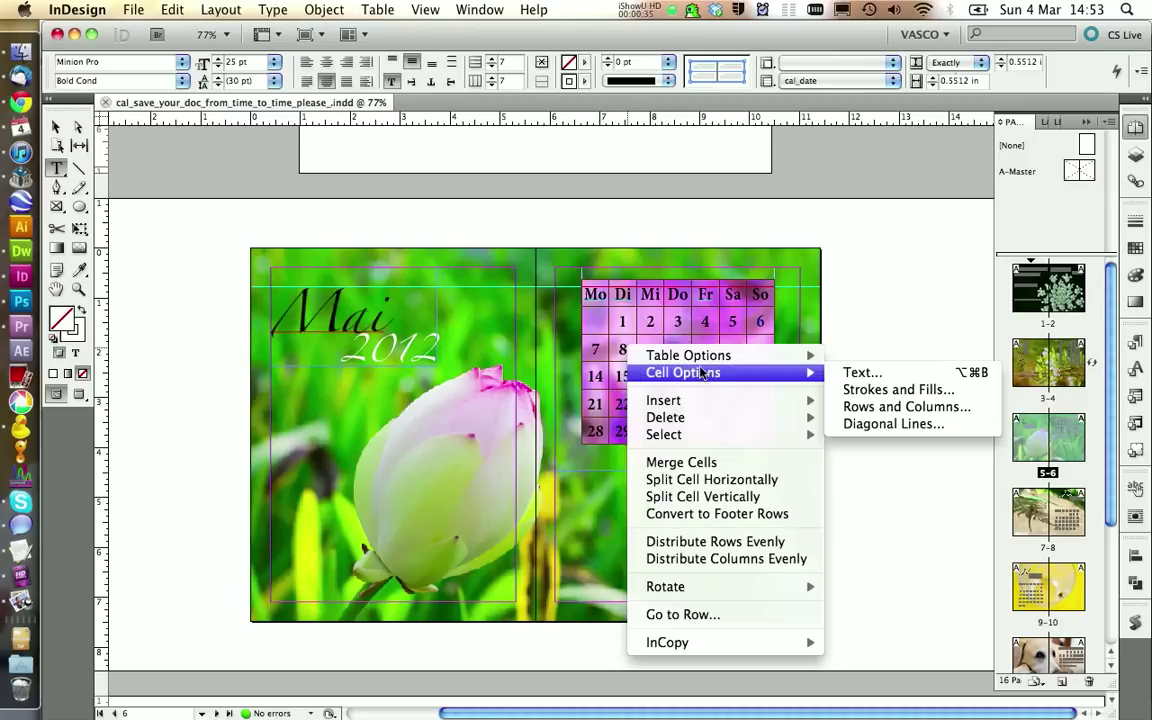
pyautogui.click(860, 373)
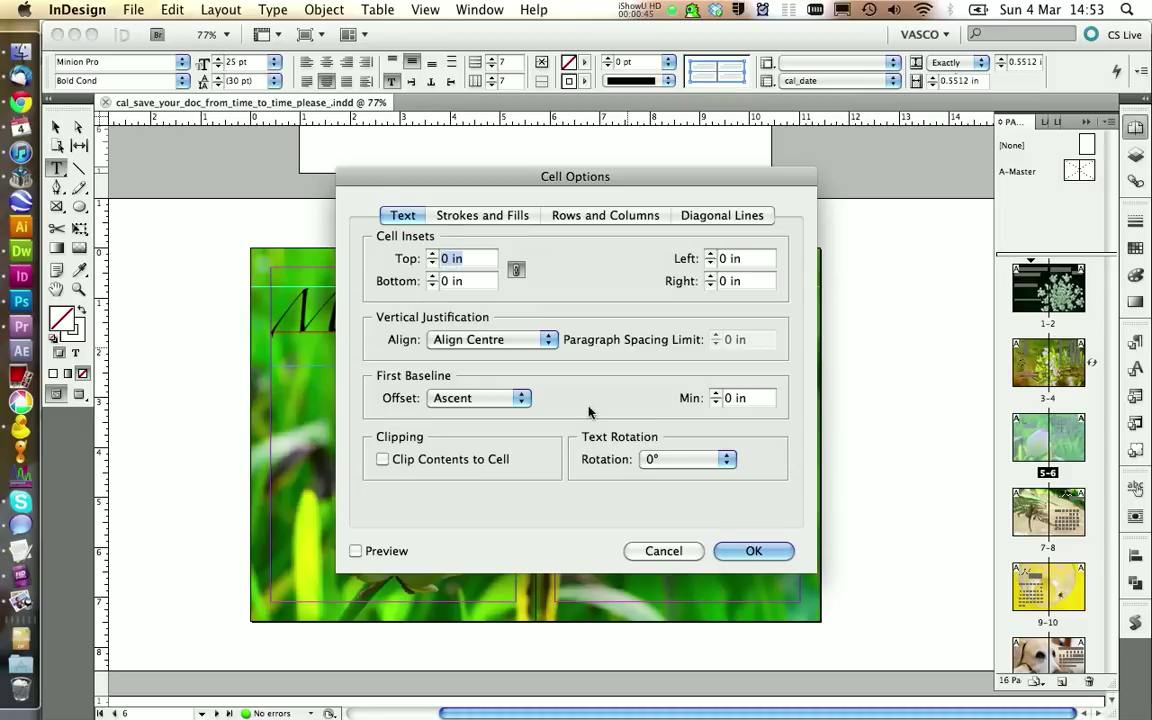
pyautogui.click(663, 551)
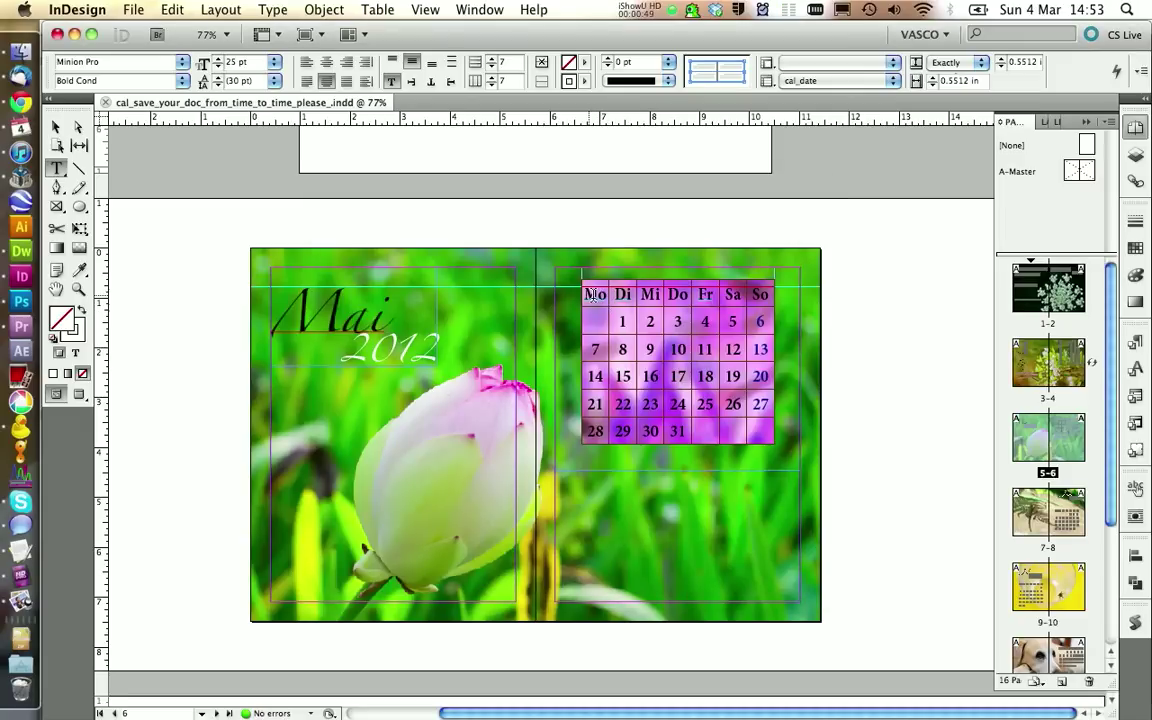
pyautogui.click(870, 363)
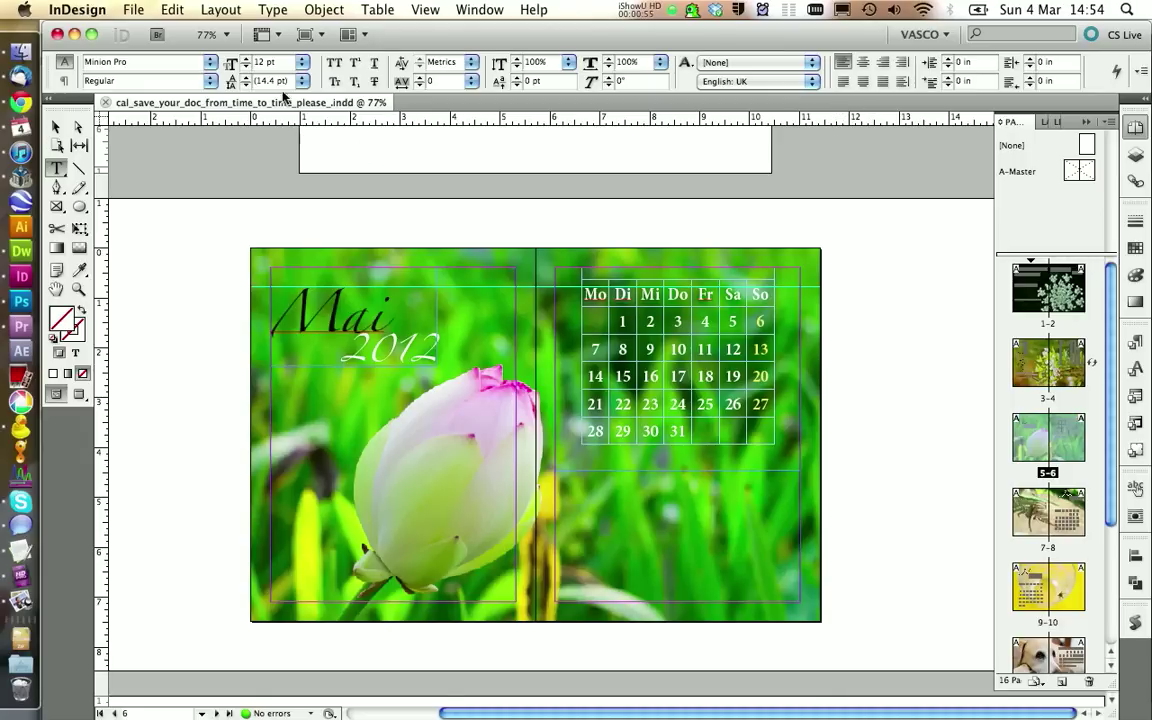
pyautogui.click(137, 10)
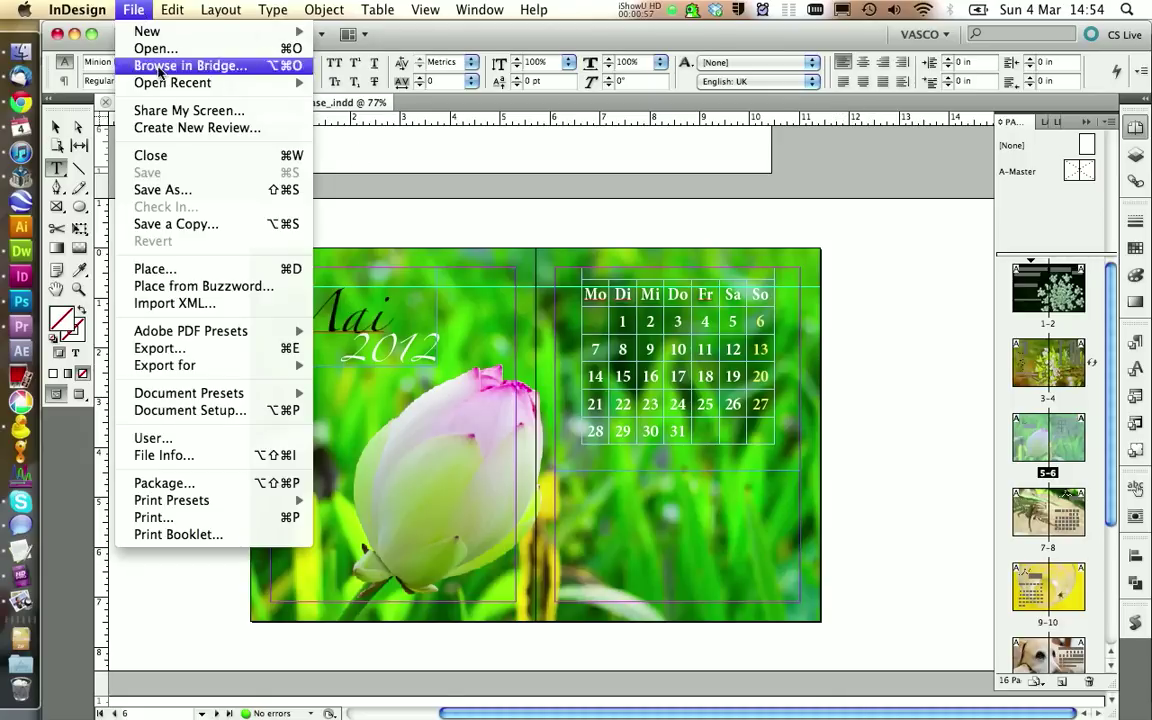
# - Export pages 3-16 as spreads to 'exp' JPEGs at Maximum quality, 300 ppi
pyautogui.click(228, 350)
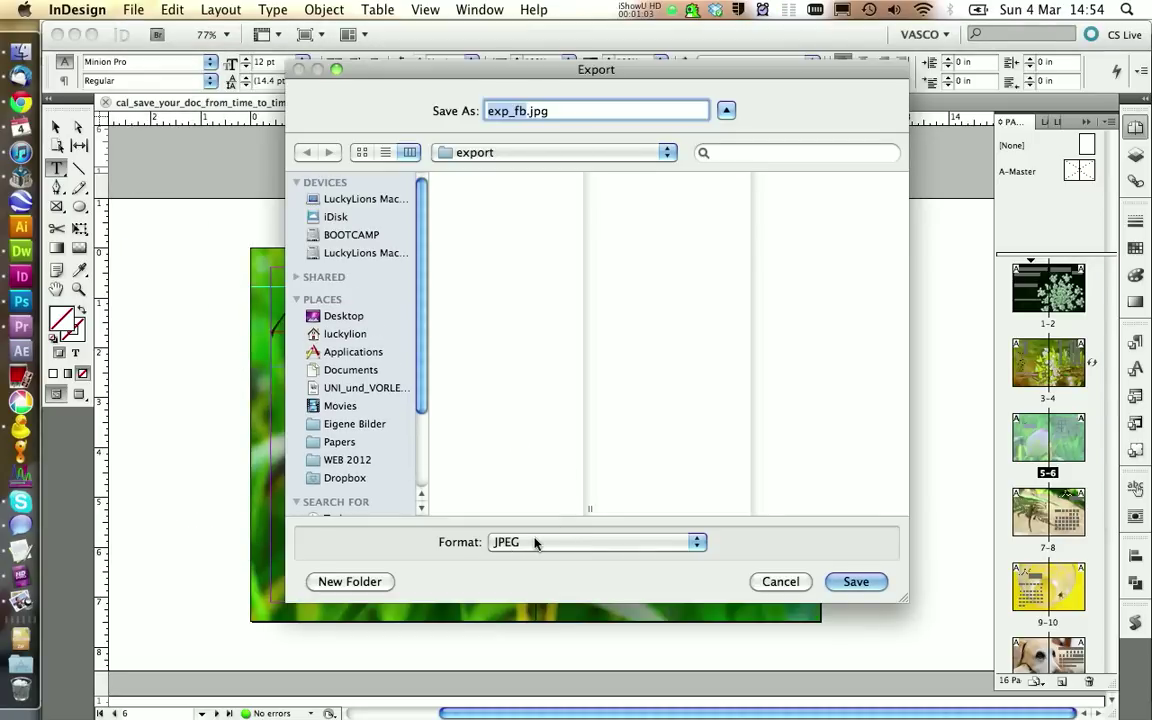
pyautogui.write('exp')
pyautogui.click(853, 582)
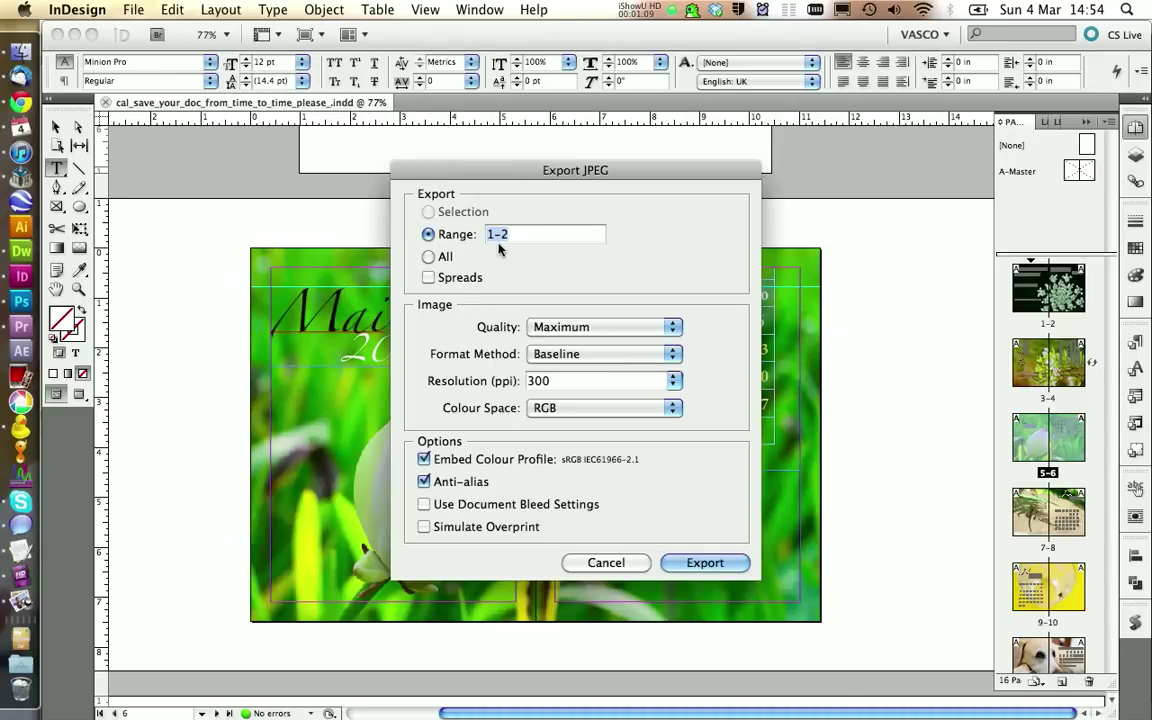
pyautogui.write('3-16')
pyautogui.click(428, 277)
pyautogui.moveTo(413, 165); pyautogui.dragTo(791, 56)
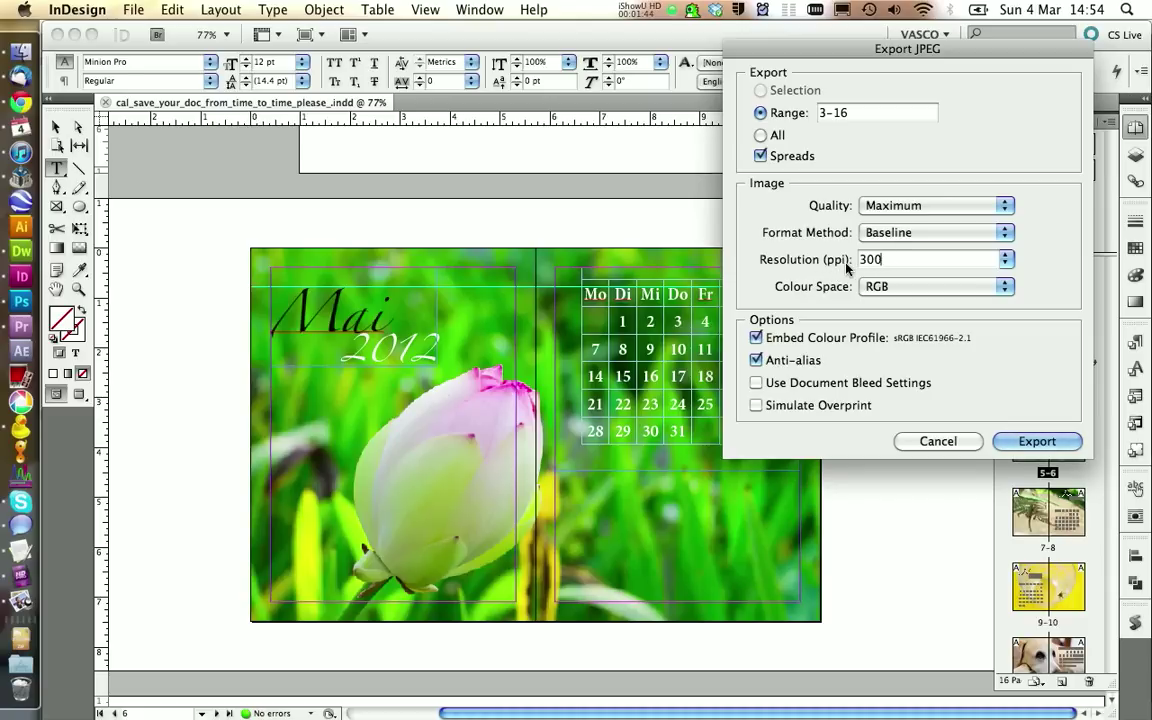
pyautogui.click(880, 207)
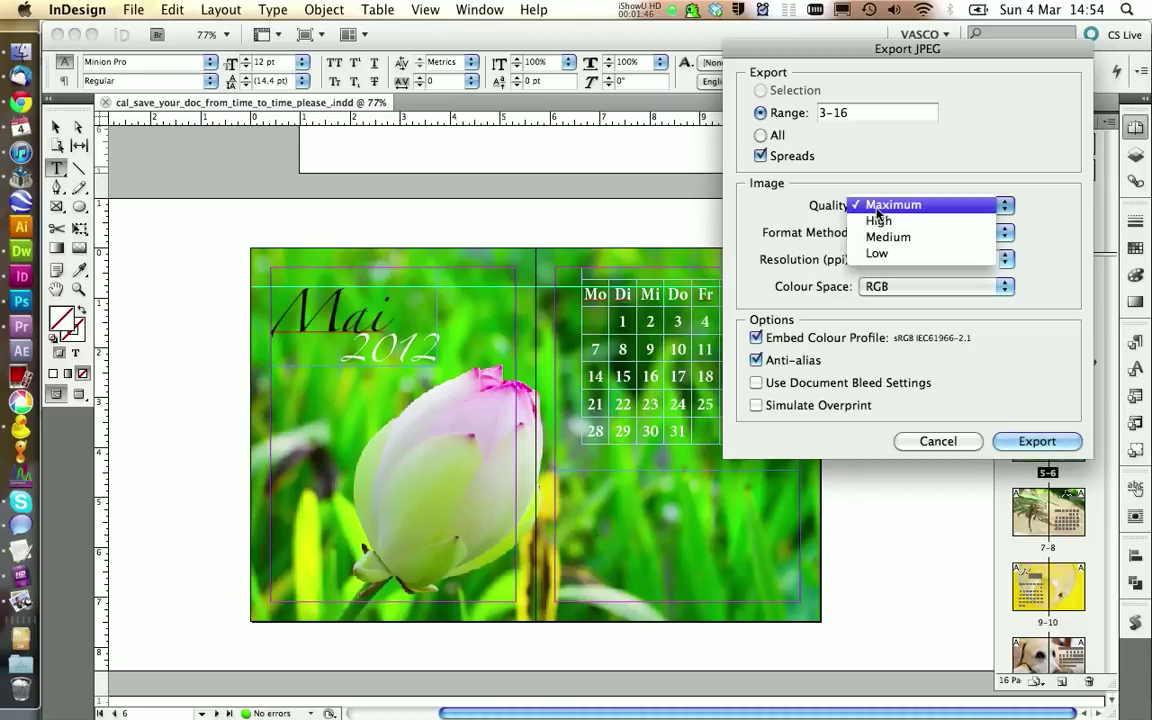
pyautogui.click(763, 252)
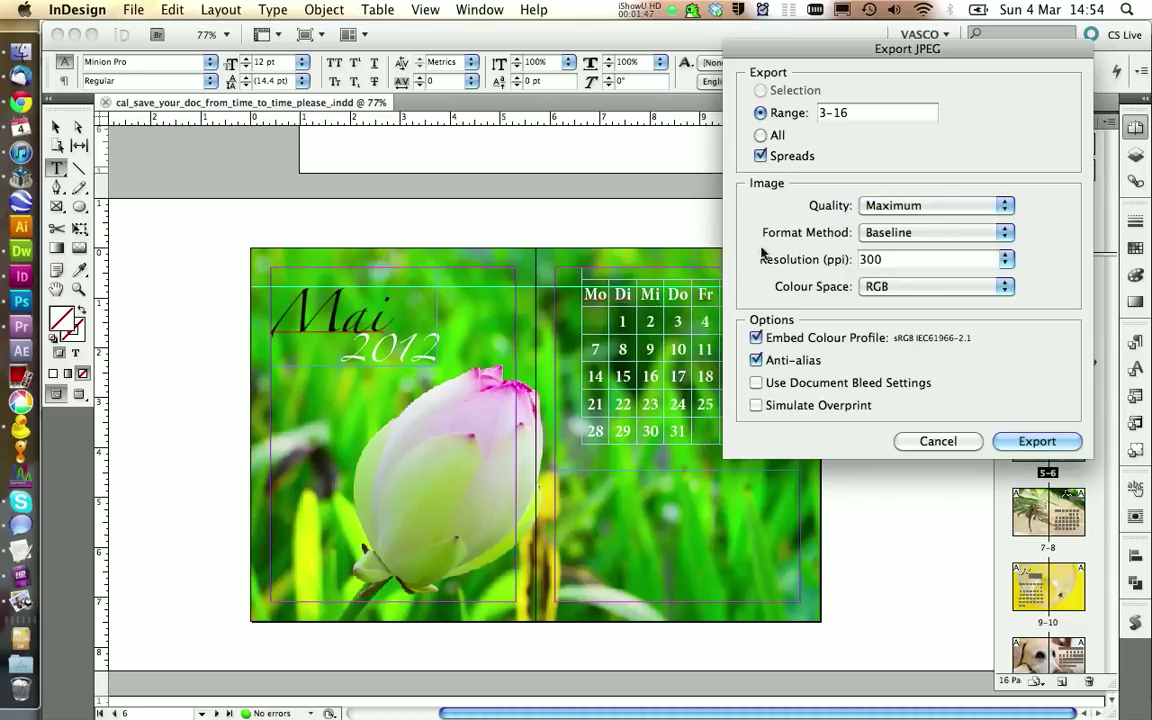
pyautogui.click(1037, 441)
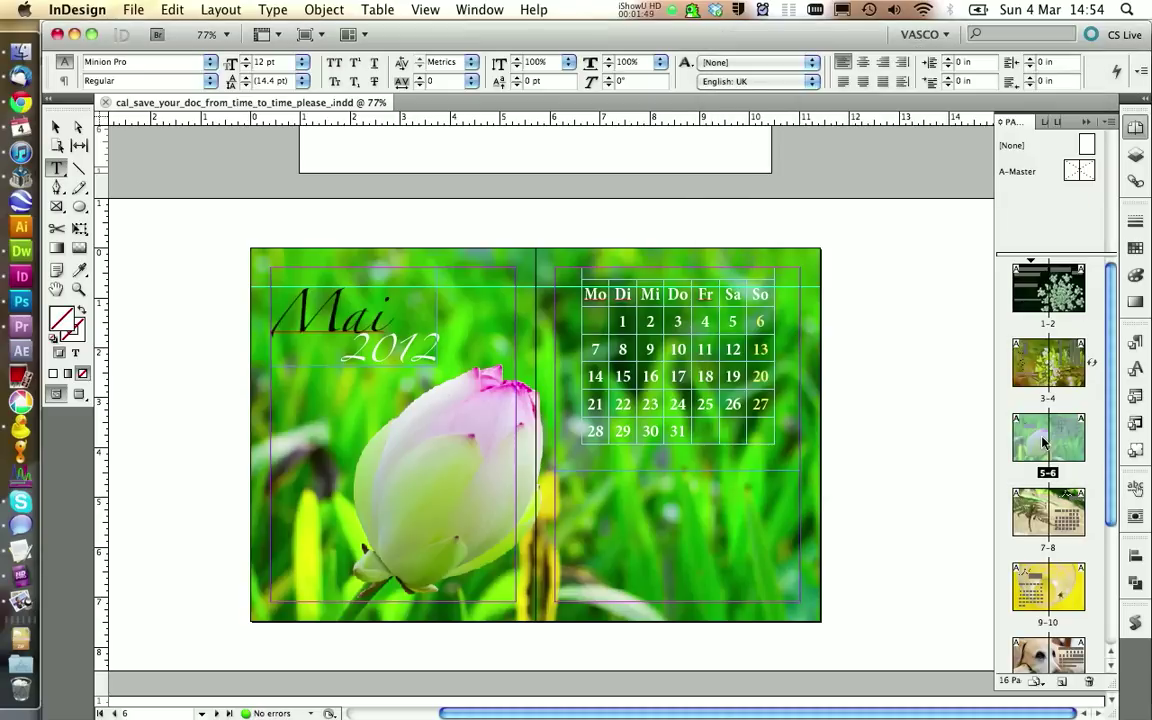
pyautogui.click(20, 48)
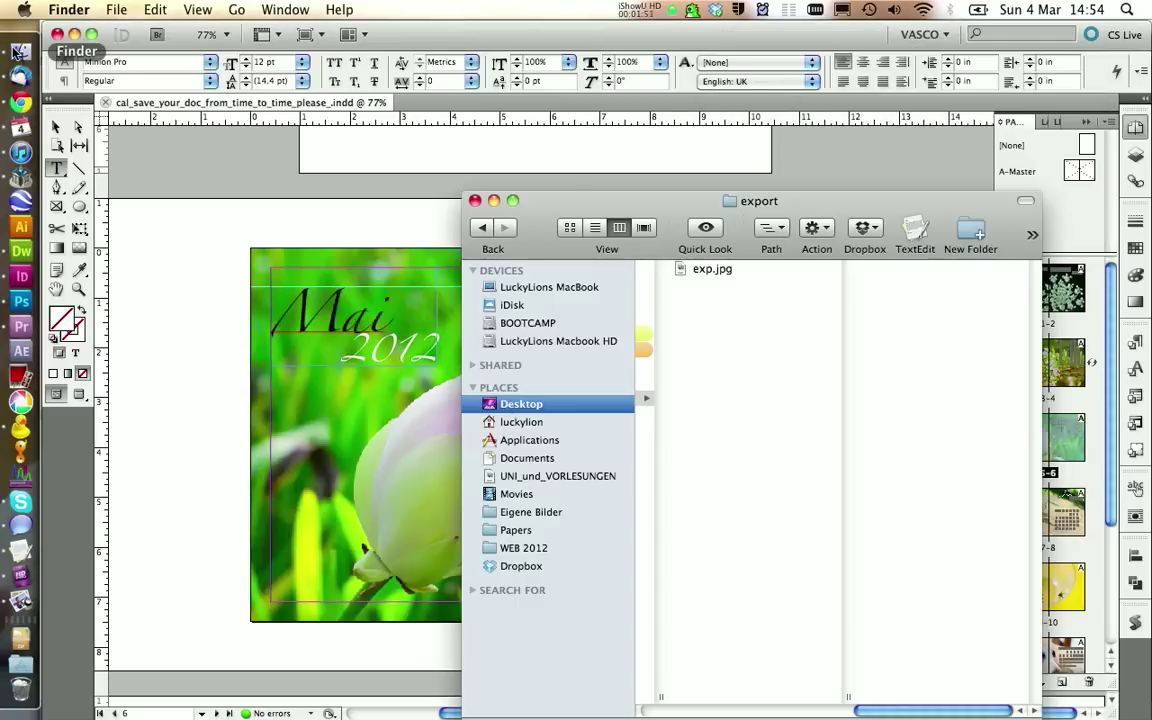
# - Quick Look through exported images exp.jpg to exp5.jpg, then return to InDesign
pyautogui.click(694, 273)
pyautogui.press('space')
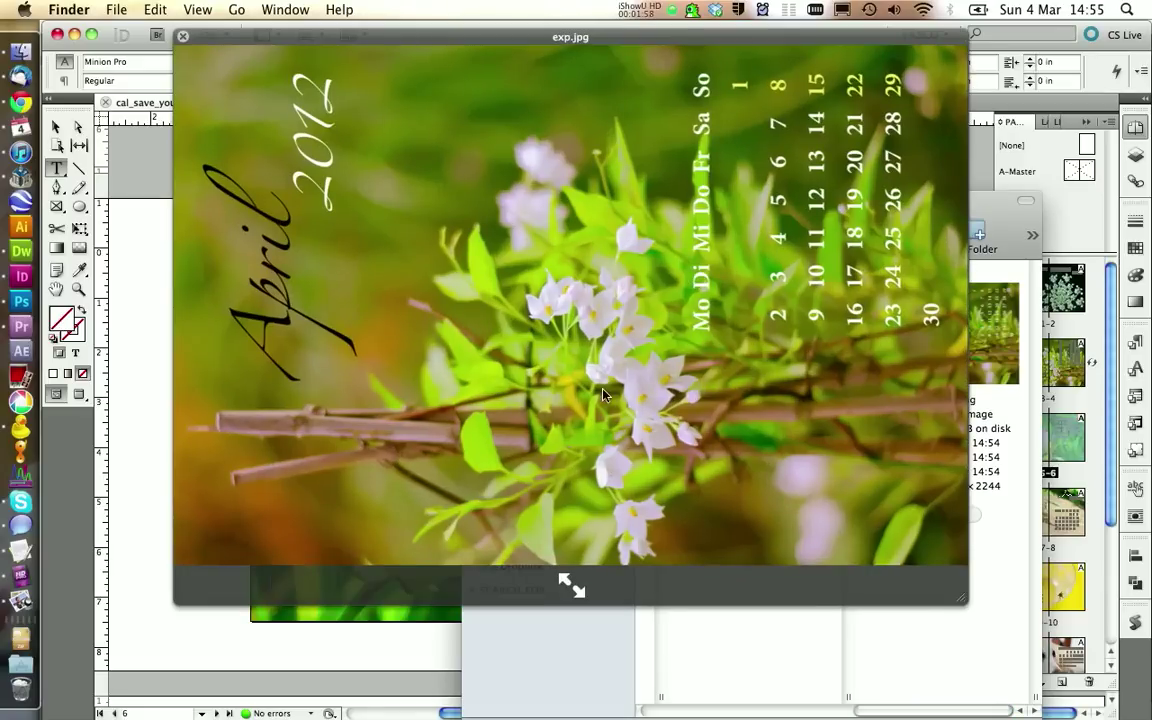
pyautogui.press('Down')
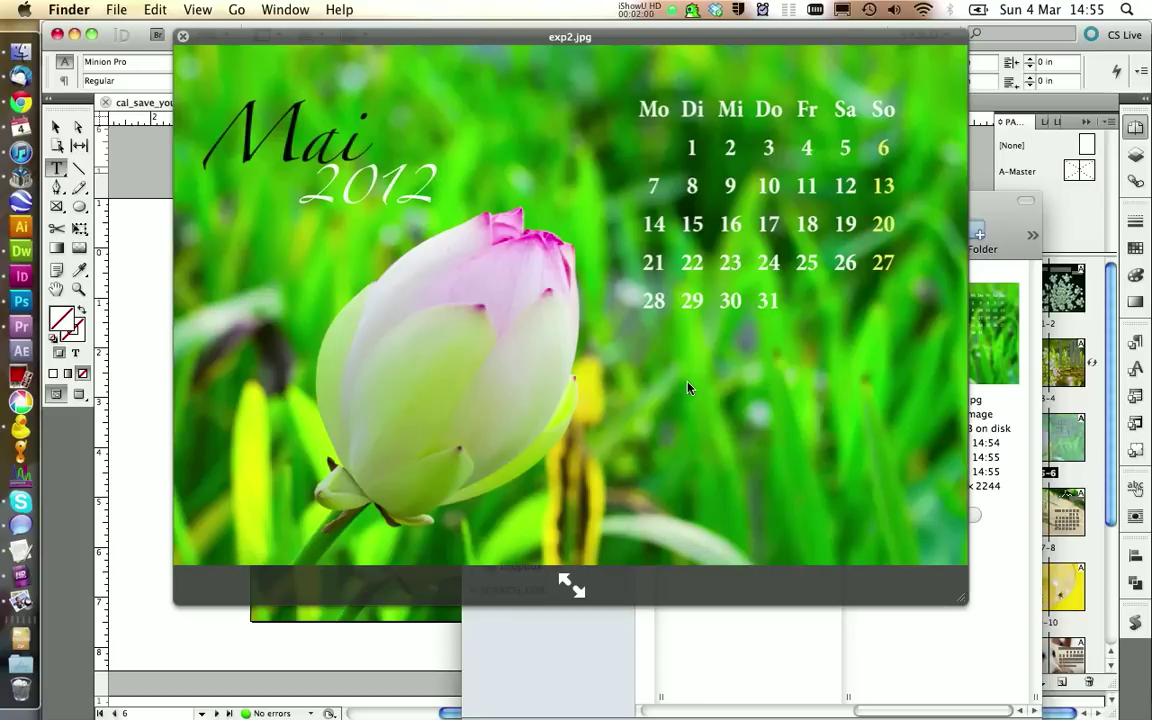
pyautogui.press('Down')
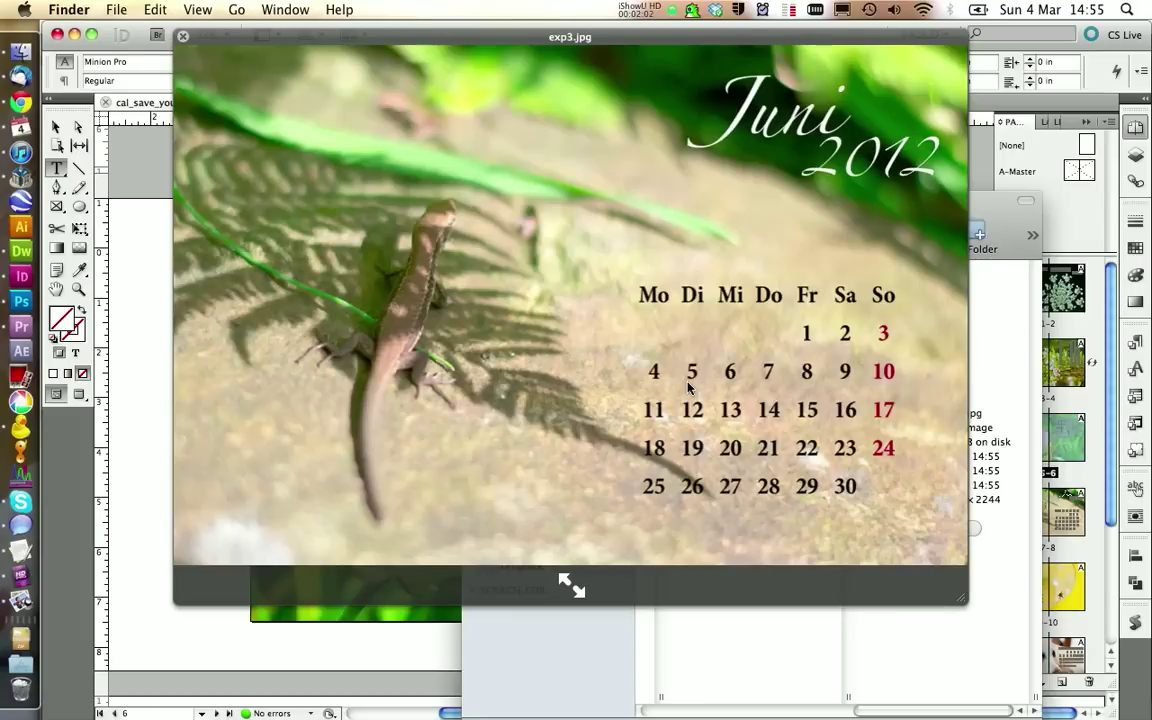
pyautogui.press('Down')
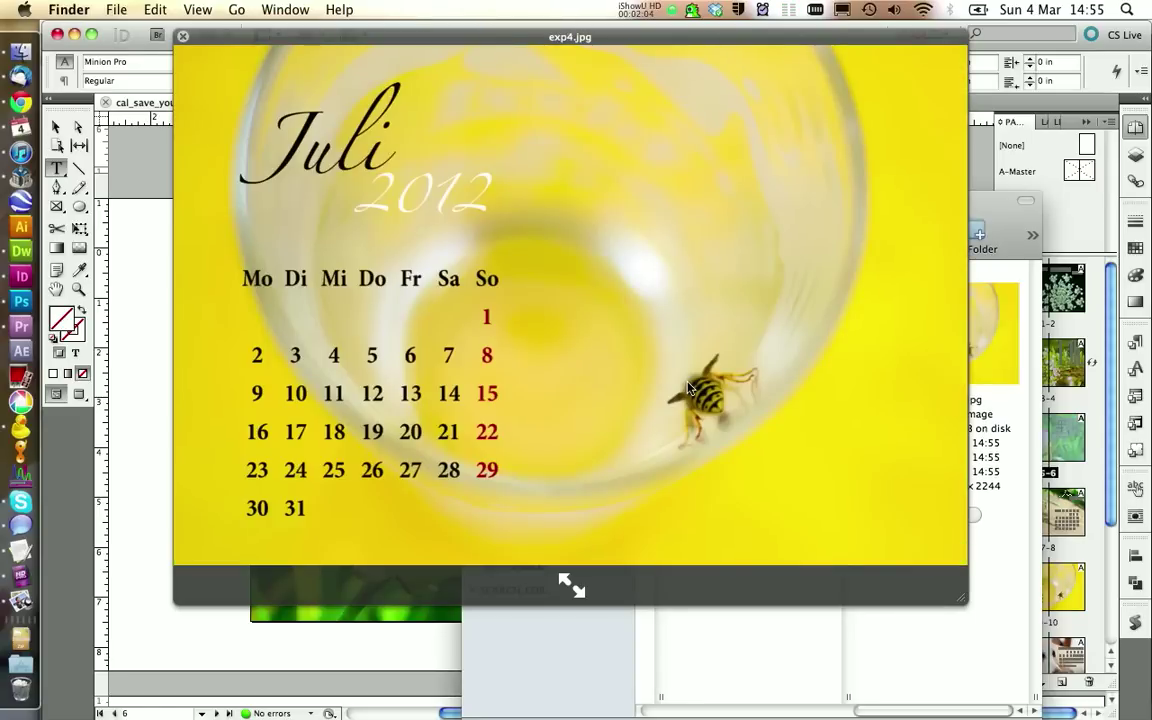
pyautogui.press('Down')
pyautogui.press('space')
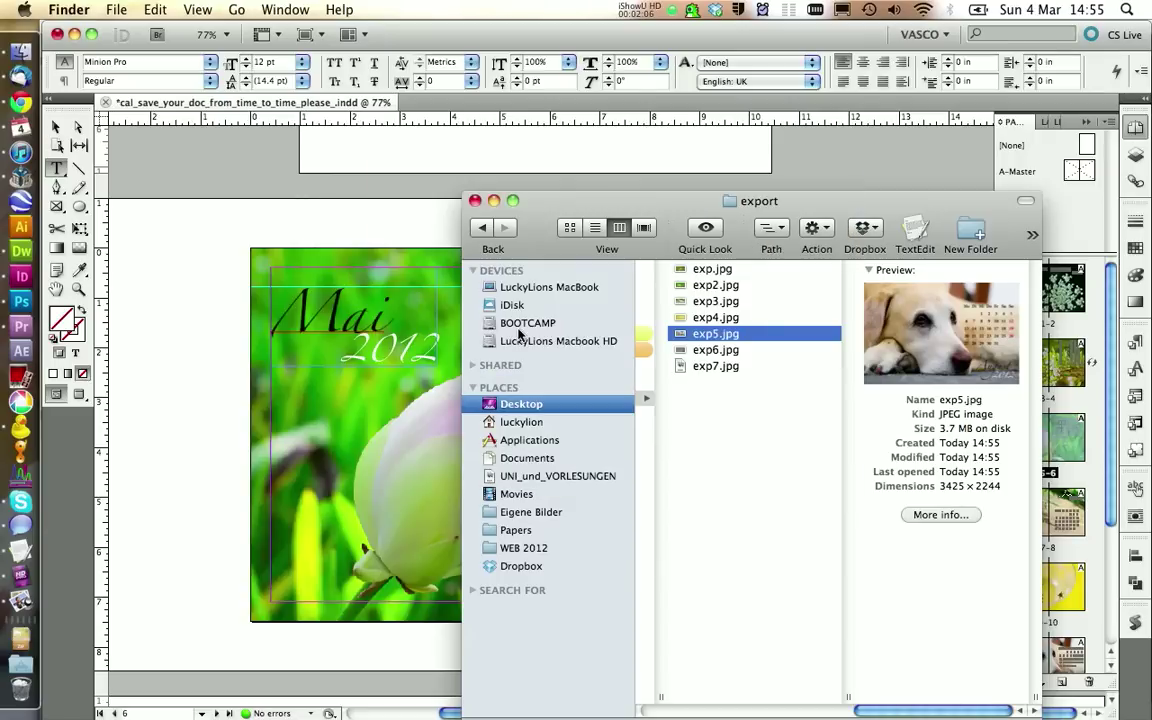
pyautogui.click(263, 190)
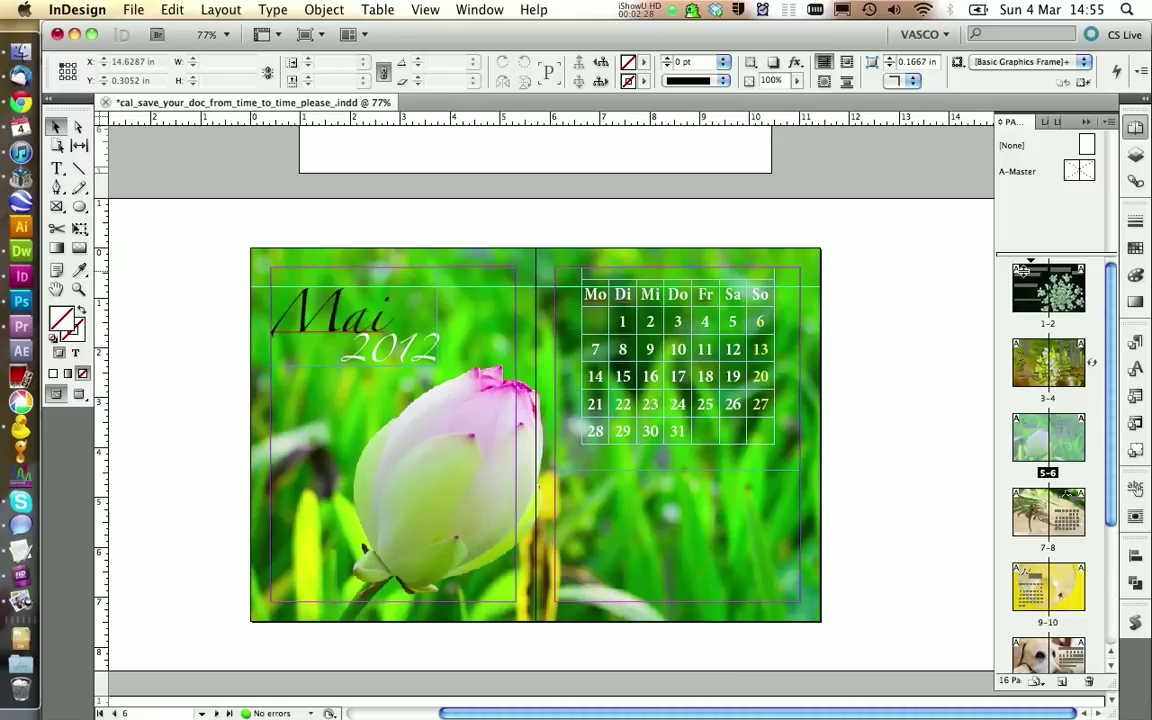
# - Export cover pages 1-2 as single-page JPEGs named exp_fb, with Spreads unchecked
pyautogui.doubleClick(1040, 292)
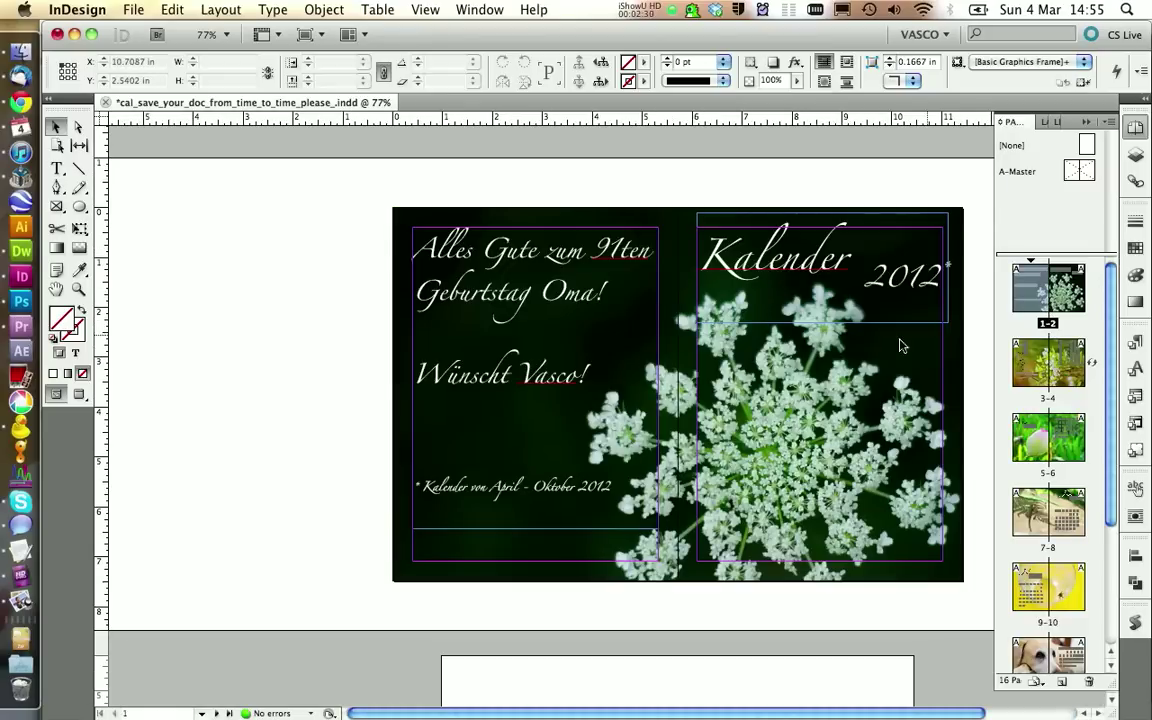
pyautogui.click(149, 14)
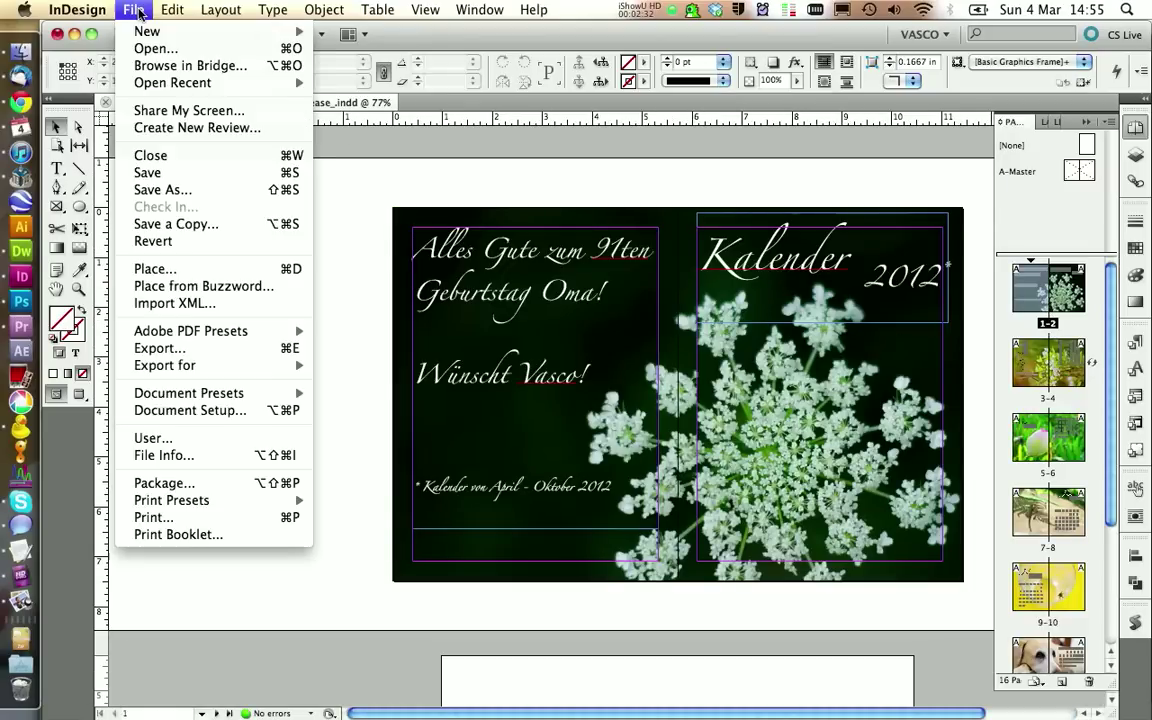
pyautogui.click(160, 348)
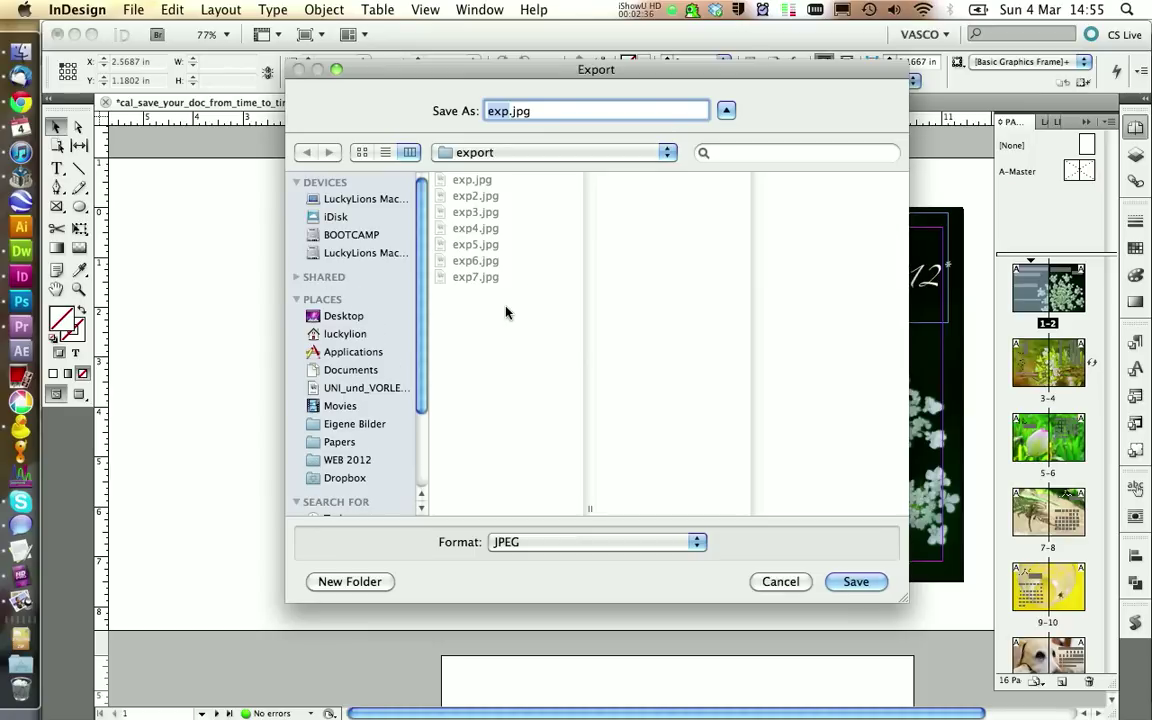
pyautogui.write('exp_fb')
pyautogui.press('Return')
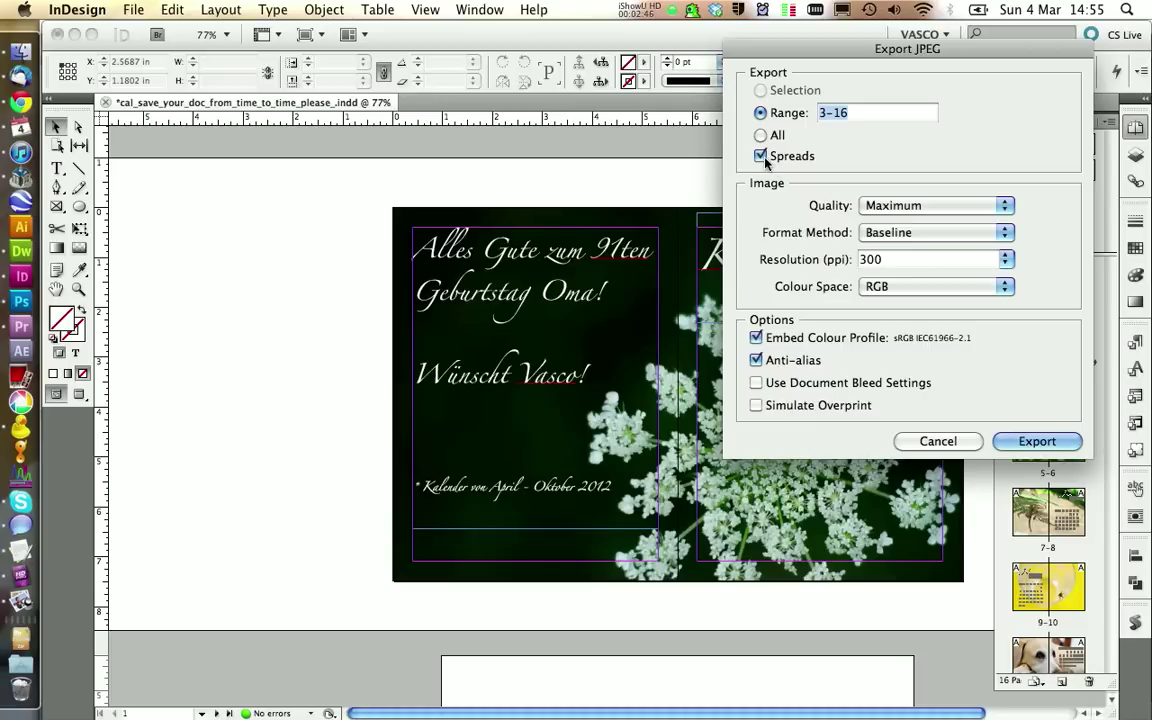
pyautogui.click(768, 157)
pyautogui.write('1-2')
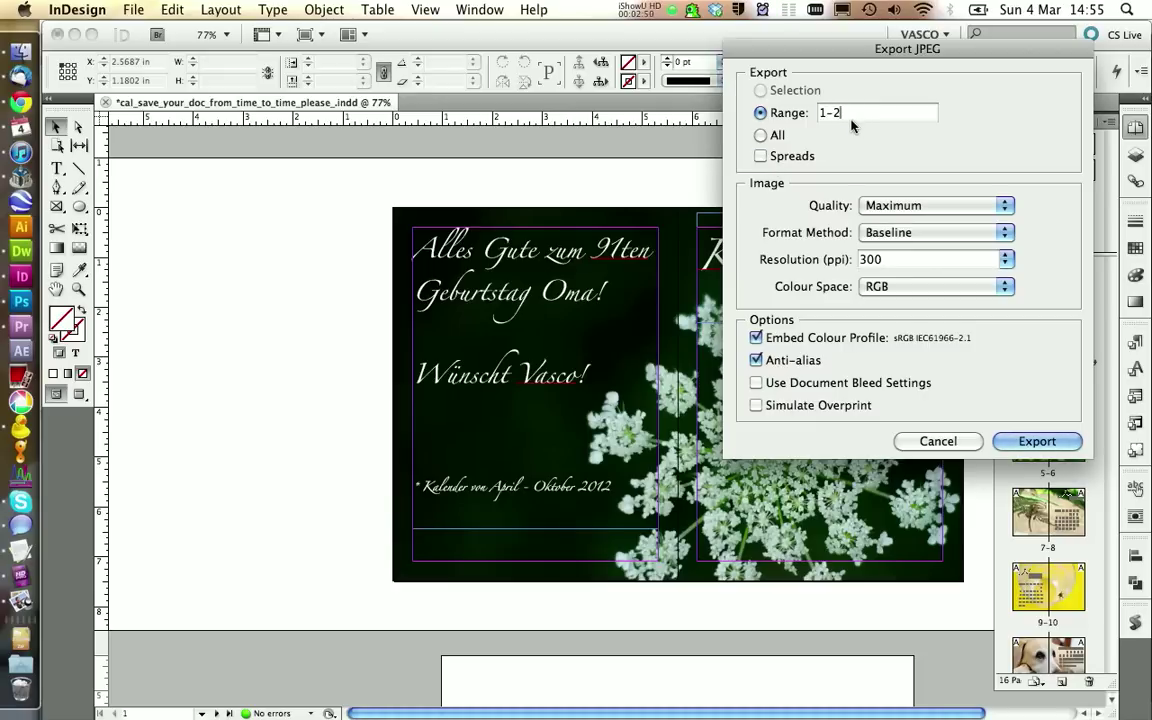
pyautogui.click(1042, 441)
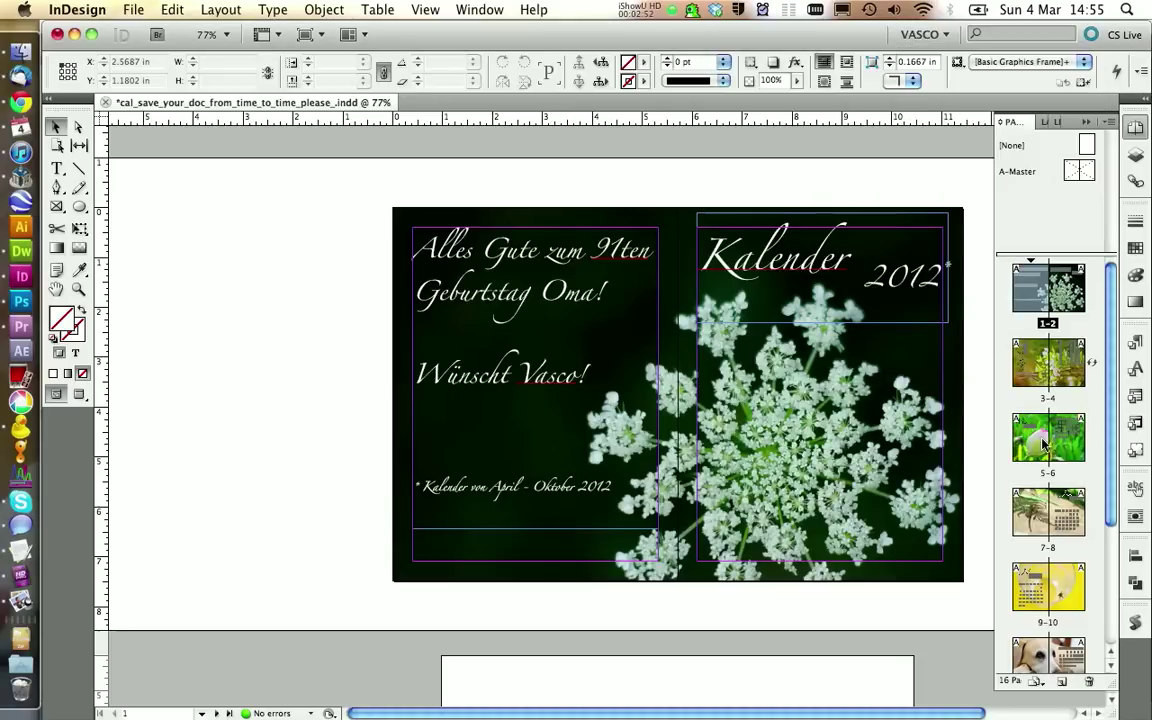
# - Preview exp_fb.jpg and exp_fb2.jpg full size in the Finder export folder
pyautogui.click(22, 68)
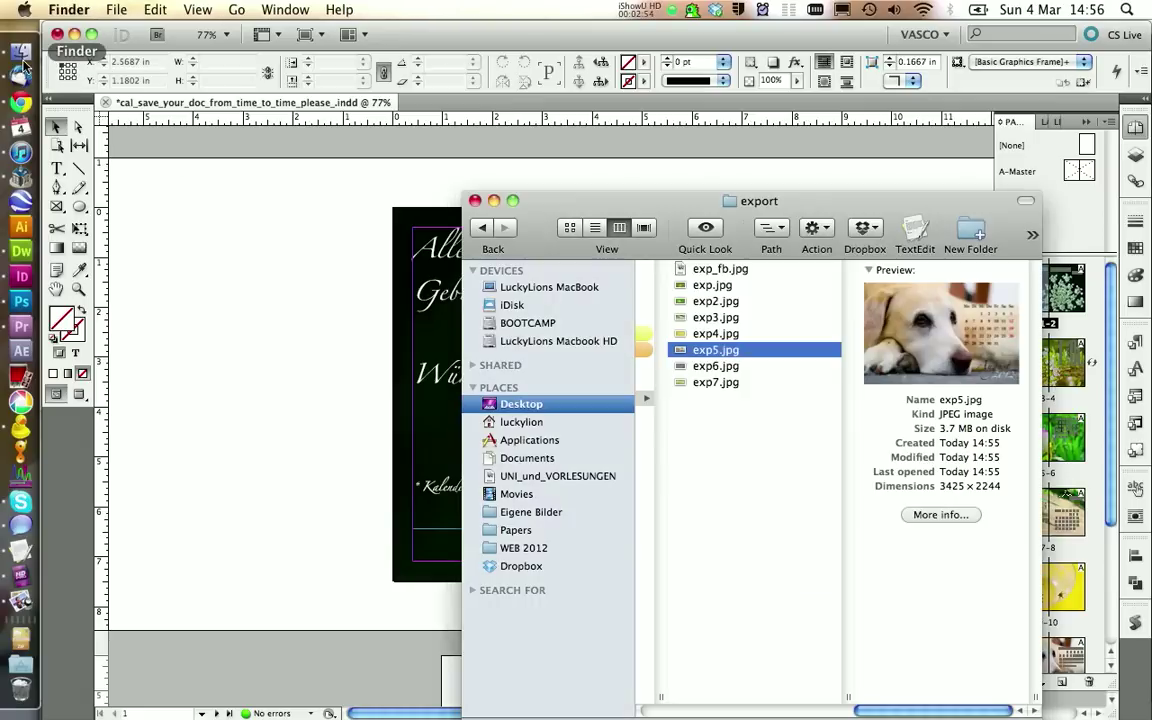
pyautogui.click(699, 272)
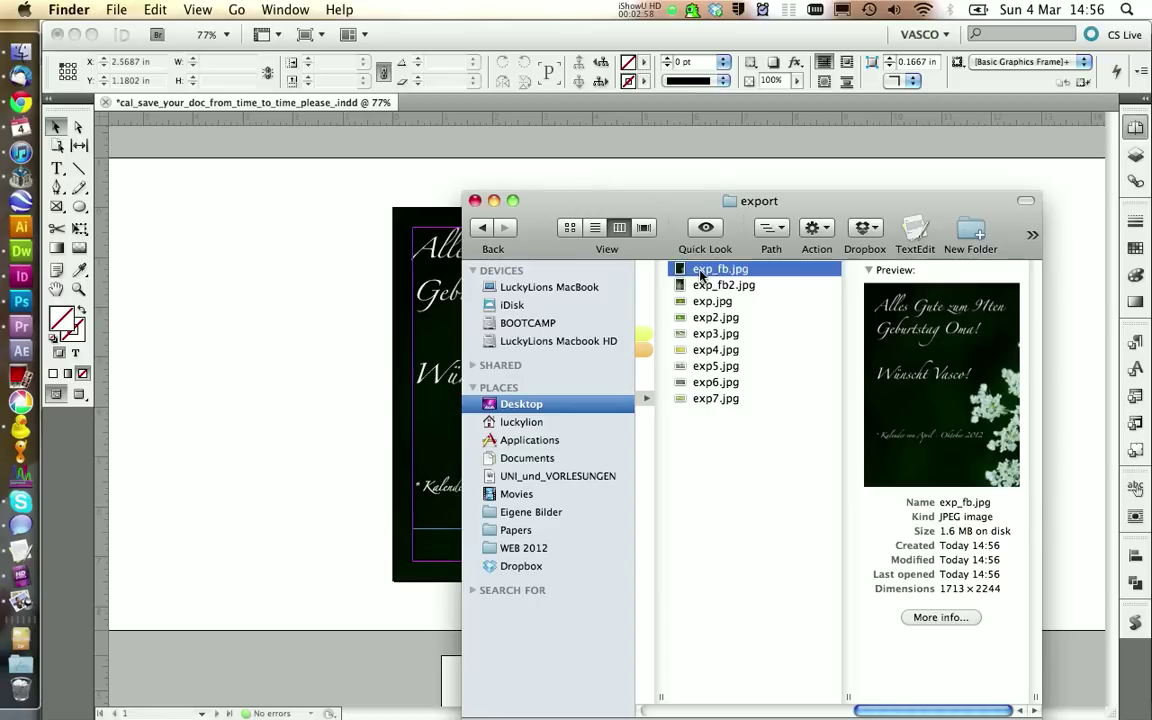
pyautogui.press('space')
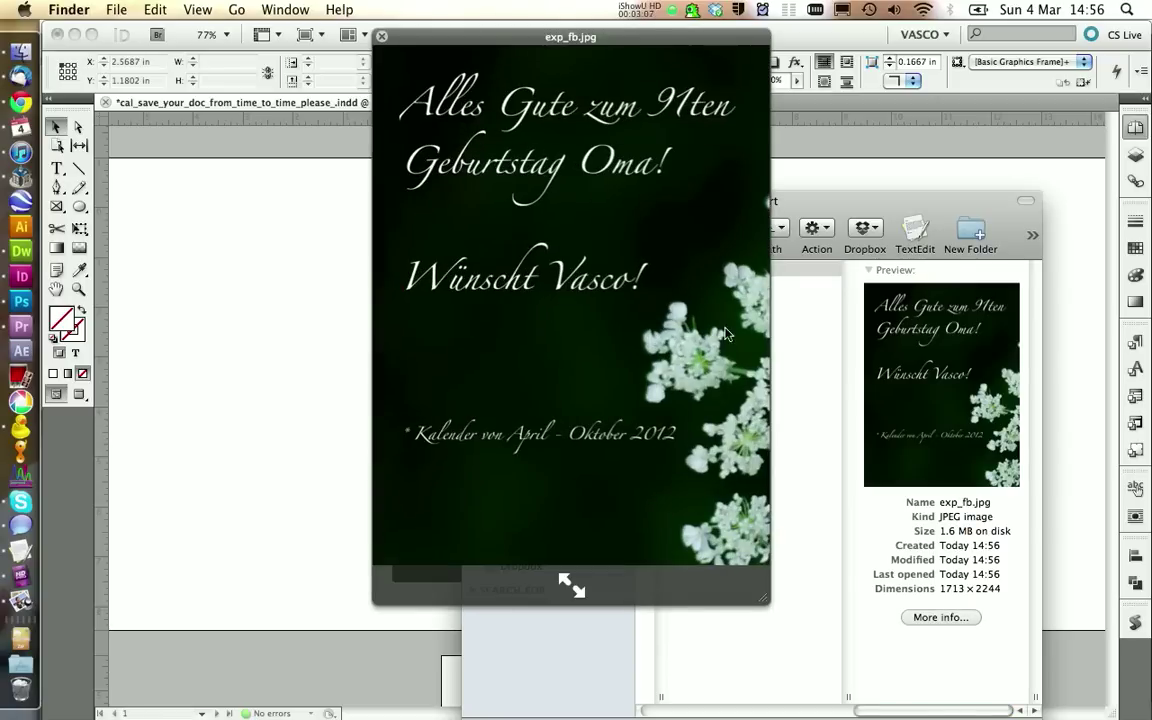
pyautogui.press('Down')
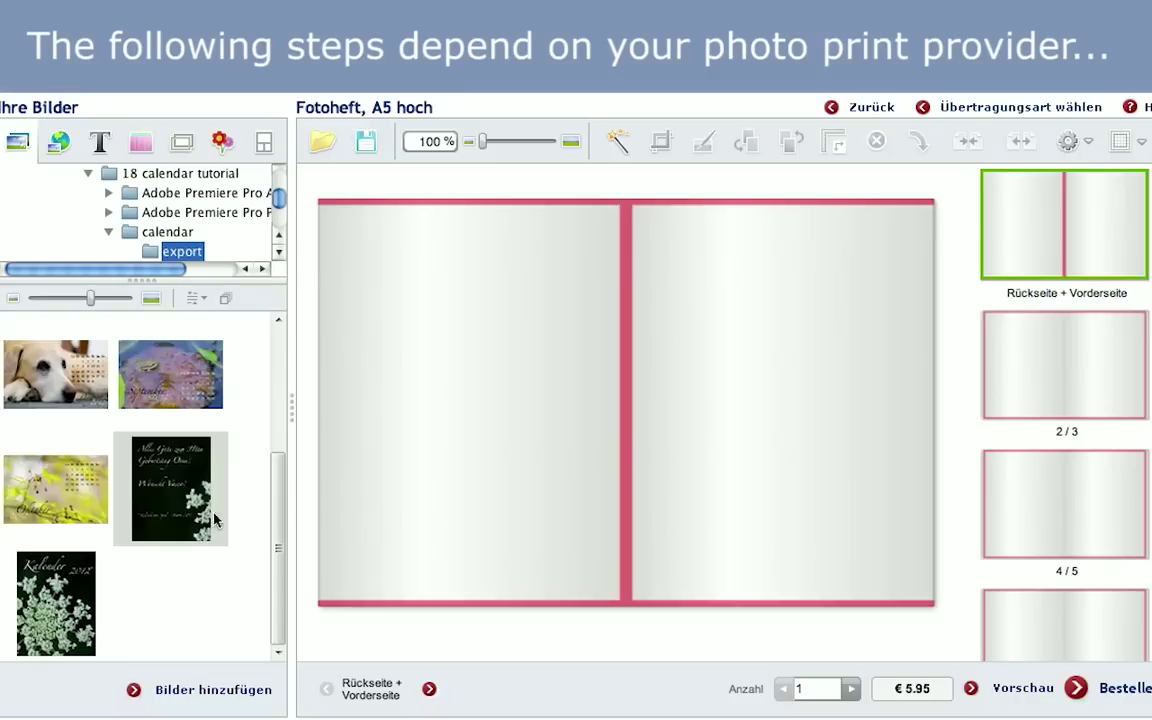
# - Place the greeting image on the back cover and Kalender 2012 on the front, each filling its page
pyautogui.moveTo(167, 503); pyautogui.dragTo(445, 430)
pyautogui.moveTo(56, 603); pyautogui.dragTo(779, 405)
pyautogui.moveTo(498, 405); pyautogui.dragTo(445, 287)
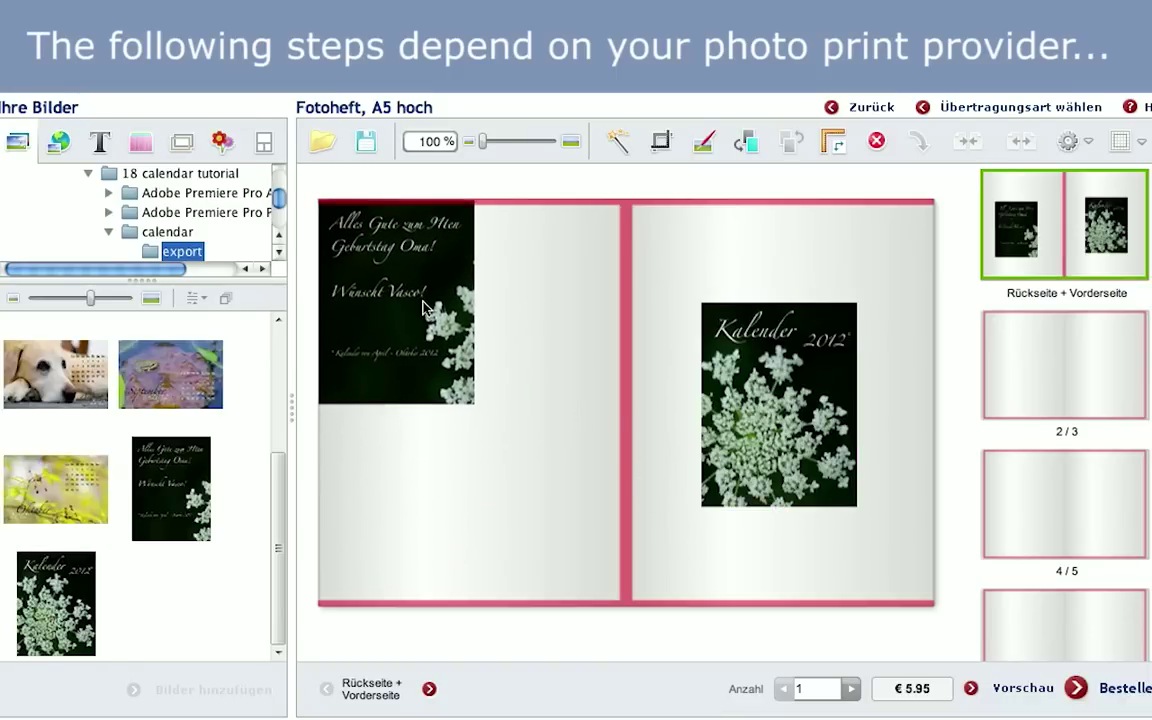
pyautogui.moveTo(480, 410); pyautogui.dragTo(626, 604)
pyautogui.moveTo(705, 403); pyautogui.dragTo(716, 340)
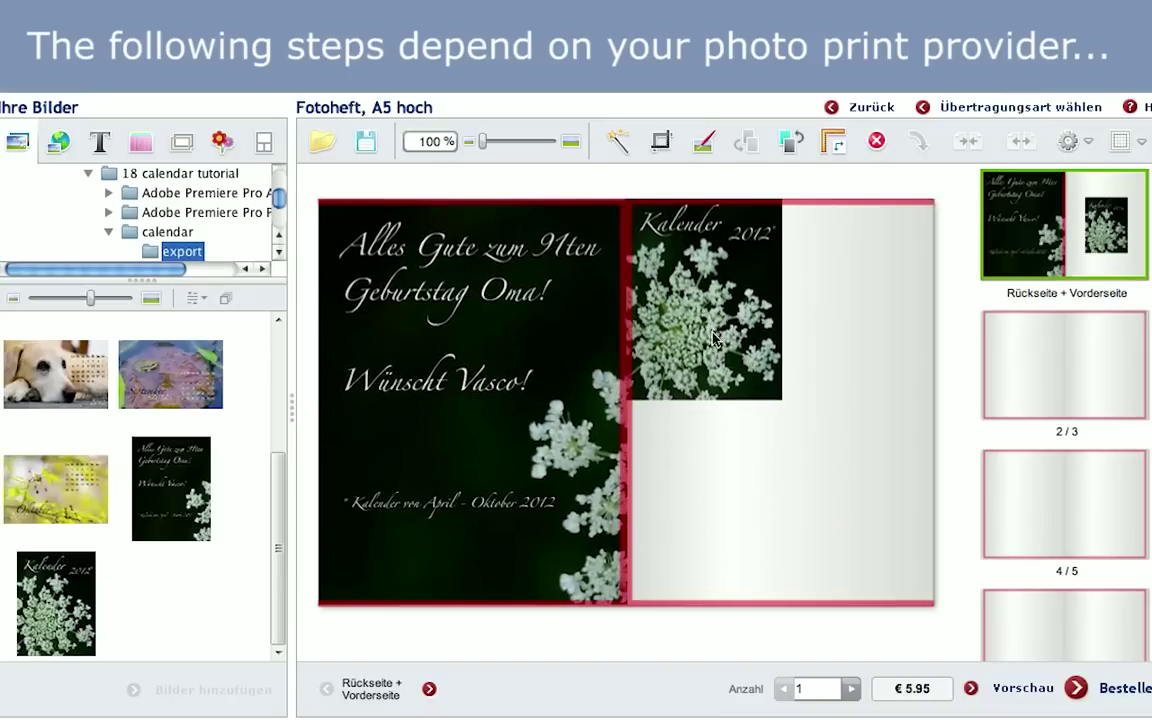
pyautogui.moveTo(789, 405); pyautogui.dragTo(933, 612)
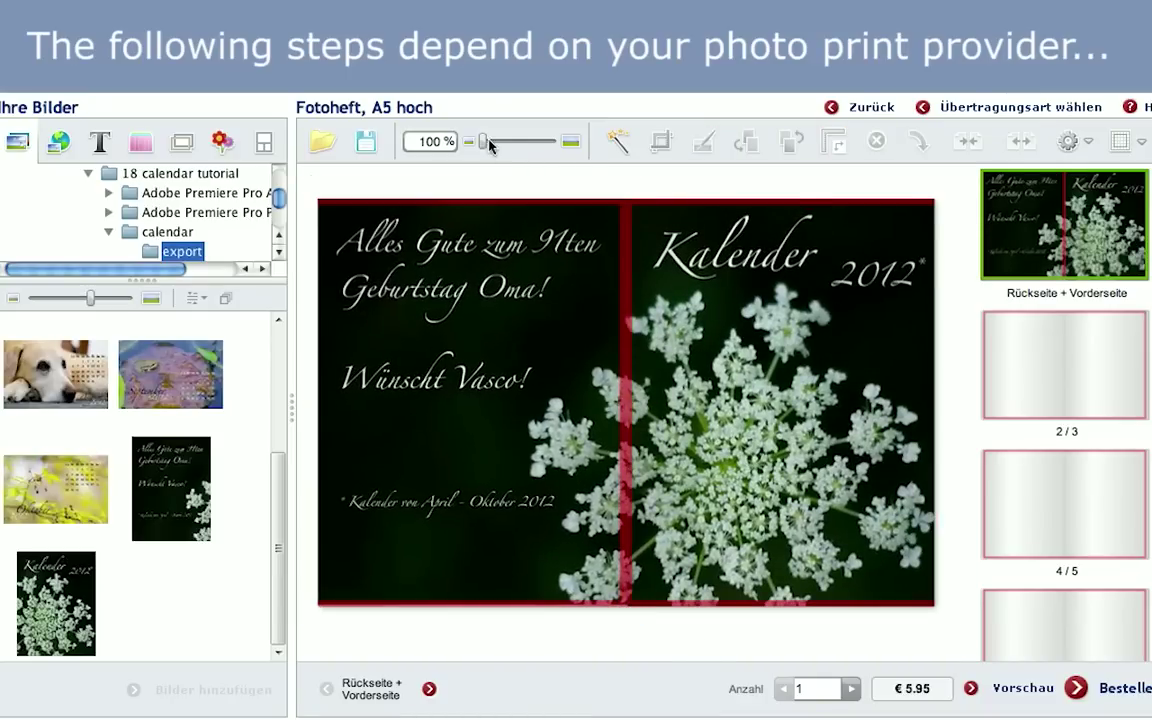
# - Zoom in to inspect the spine join, then zoom back out to the whole cover
pyautogui.moveTo(485, 141); pyautogui.dragTo(527, 141)
pyautogui.click(681, 527)
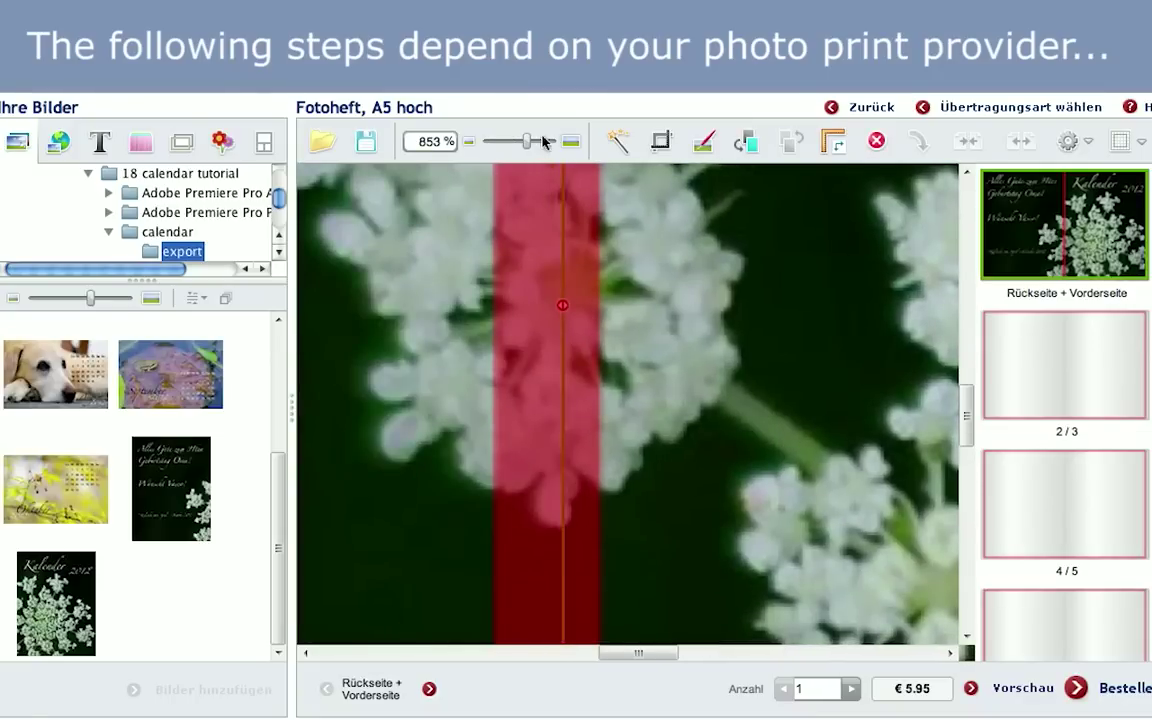
pyautogui.moveTo(527, 141); pyautogui.dragTo(483, 141)
pyautogui.click(686, 190)
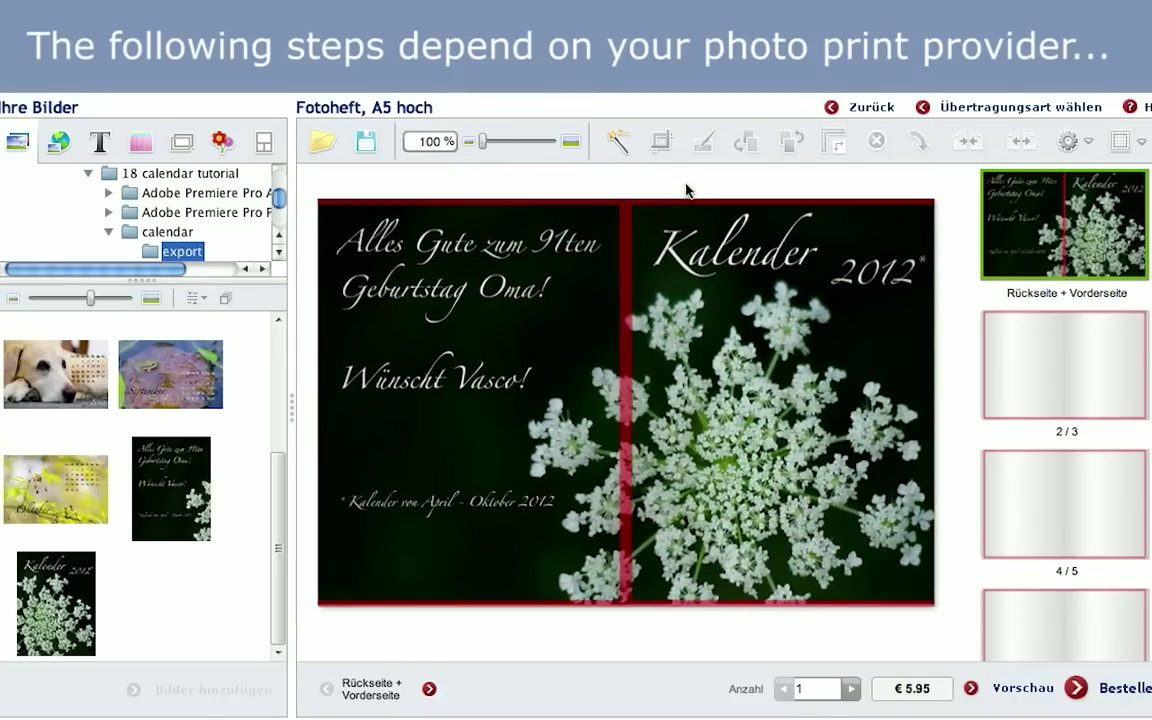
# - Place the April calendar image across spread 2/3, sized to fill both pages
pyautogui.click(1054, 363)
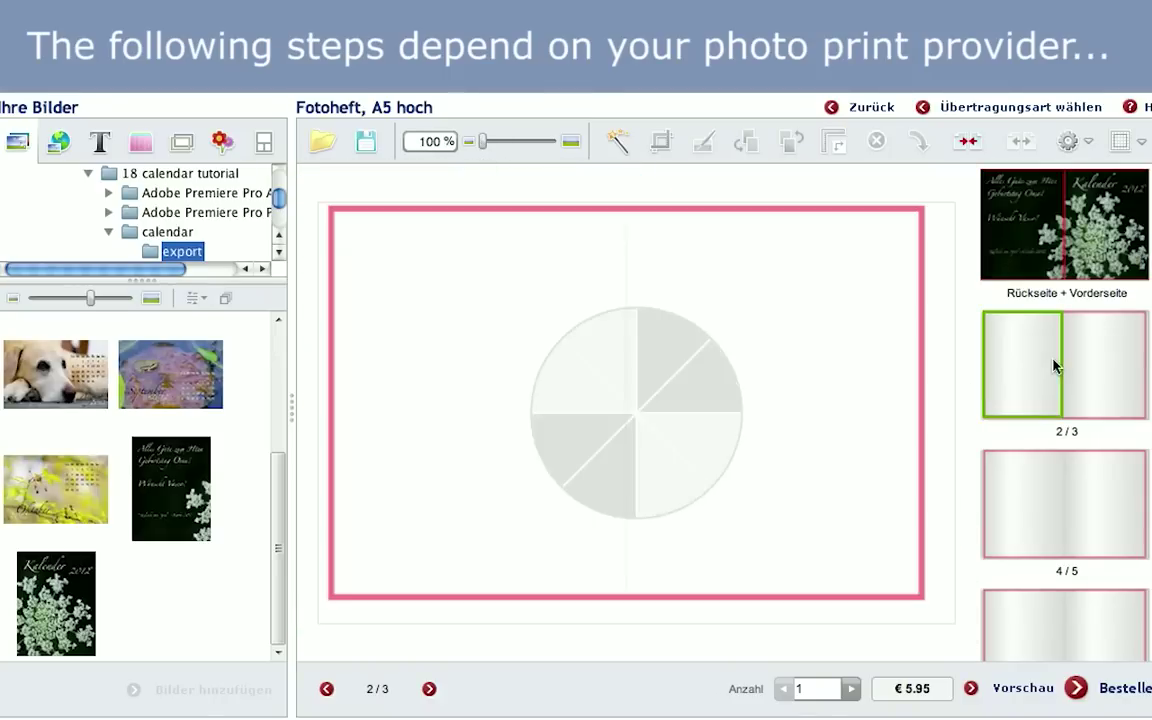
pyautogui.scroll(3, 130, 465)
pyautogui.moveTo(62, 350); pyautogui.dragTo(548, 347)
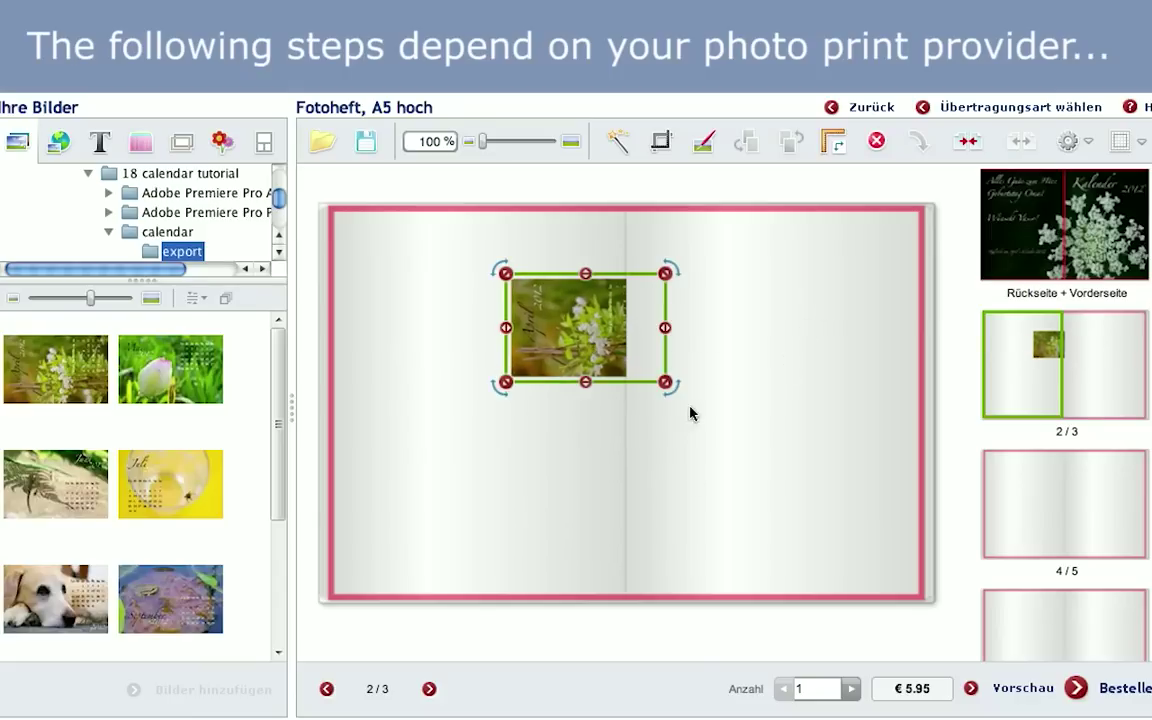
pyautogui.click(964, 143)
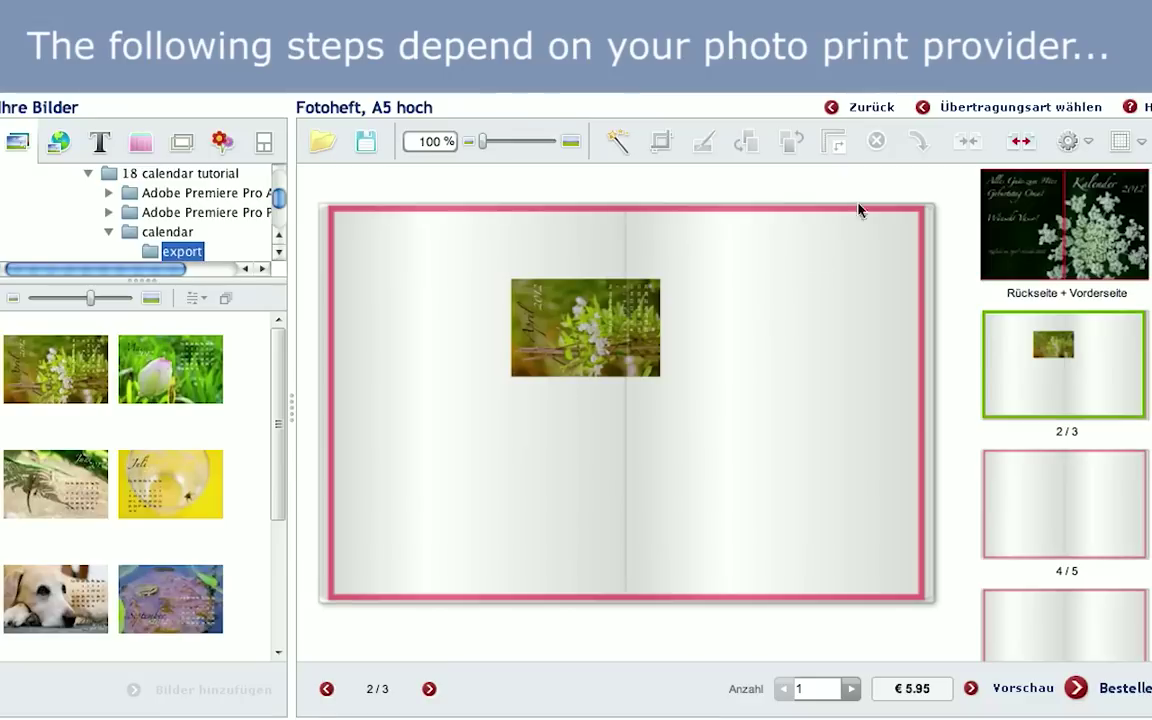
pyautogui.click(512, 305)
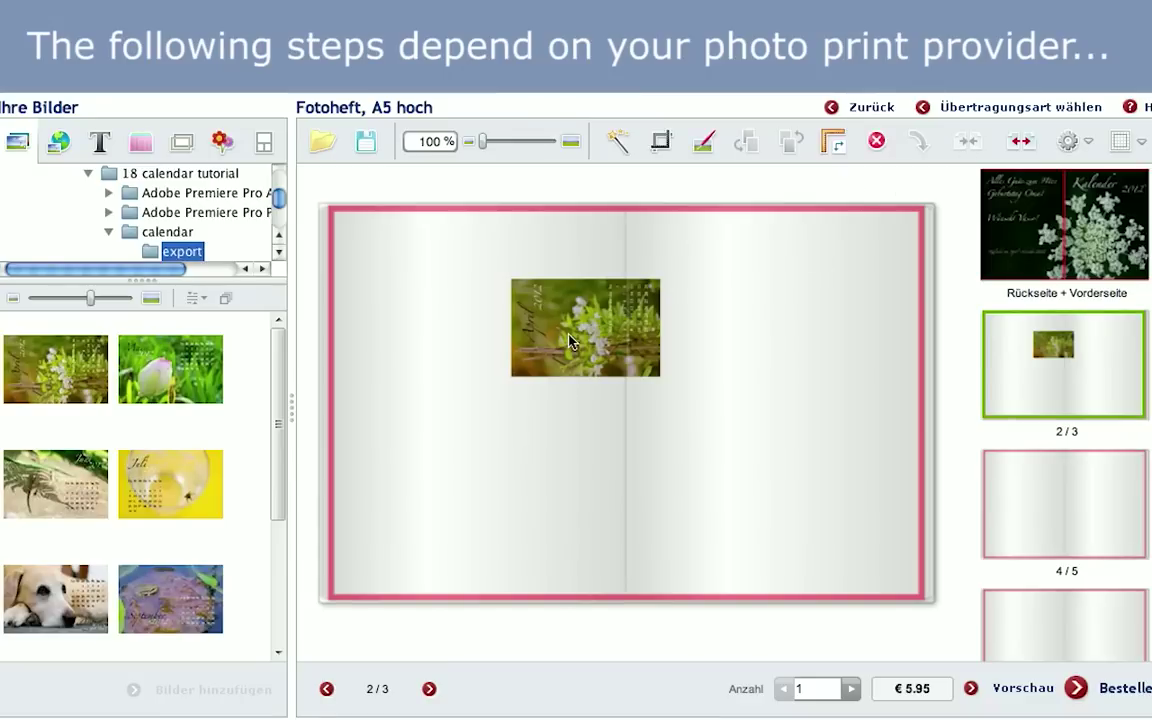
pyautogui.moveTo(505, 300); pyautogui.dragTo(335, 235)
pyautogui.moveTo(512, 328); pyautogui.dragTo(931, 606)
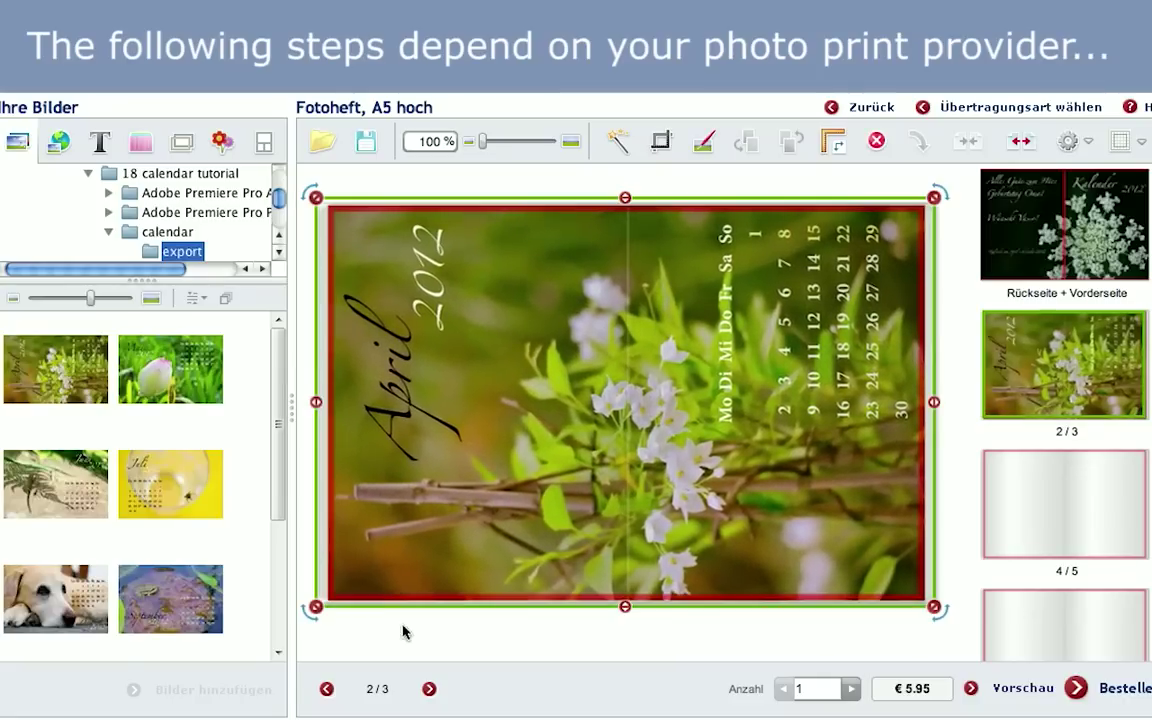
pyautogui.click(404, 627)
# - Place the Mai, Juni and Juli images on spreads 4/5, 6/7 and 8/9
pyautogui.click(429, 688)
pyautogui.moveTo(170, 369); pyautogui.dragTo(483, 309)
pyautogui.click(429, 688)
pyautogui.moveTo(55, 484); pyautogui.dragTo(420, 277)
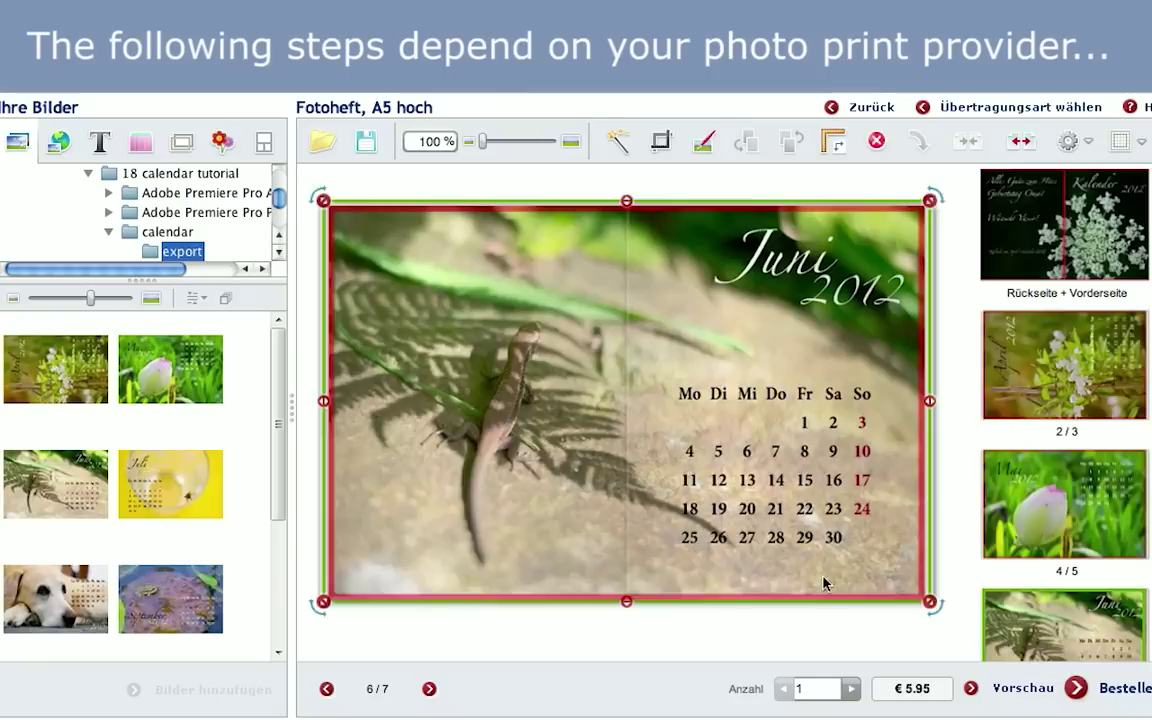
pyautogui.scroll(-5, 1064, 400)
pyautogui.click(1064, 300)
pyautogui.scroll(2, 1064, 400)
pyautogui.click(1064, 412)
pyautogui.moveTo(170, 484); pyautogui.dragTo(345, 468)
# - Place the August, September and Oktober images on spreads 10/11, 12/13 and 14/15
pyautogui.click(429, 688)
pyautogui.moveTo(55, 598); pyautogui.dragTo(931, 607)
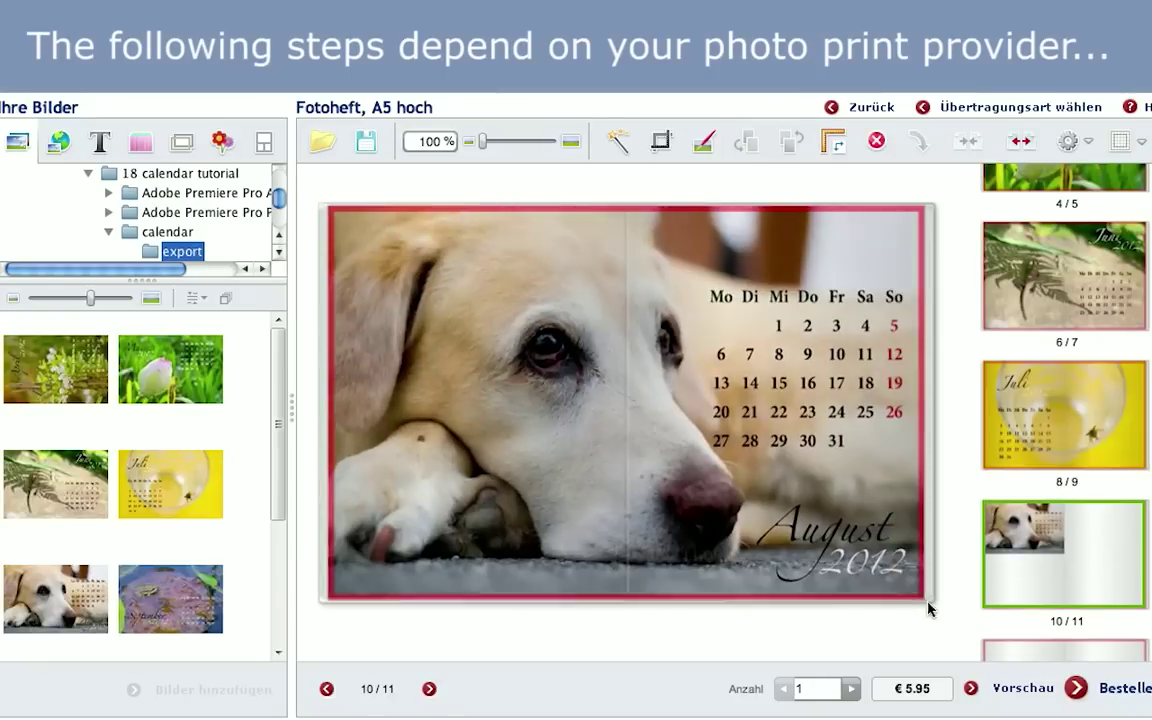
pyautogui.click(429, 688)
pyautogui.moveTo(170, 598); pyautogui.dragTo(440, 342)
pyautogui.moveTo(630, 500); pyautogui.dragTo(931, 607)
pyautogui.click(1021, 571)
pyautogui.moveTo(51, 617); pyautogui.dragTo(500, 350)
pyautogui.moveTo(600, 450); pyautogui.dragTo(926, 607)
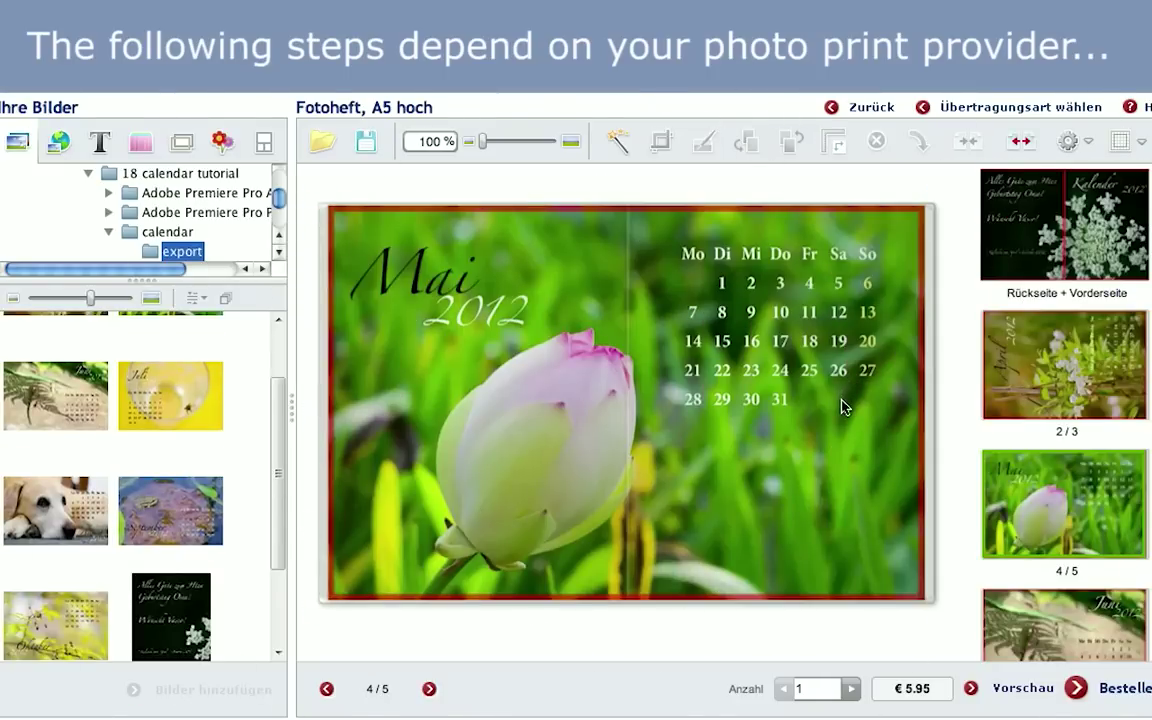
# - Check how the Mai photo fits on spread 4/5
pyautogui.click(841, 406)
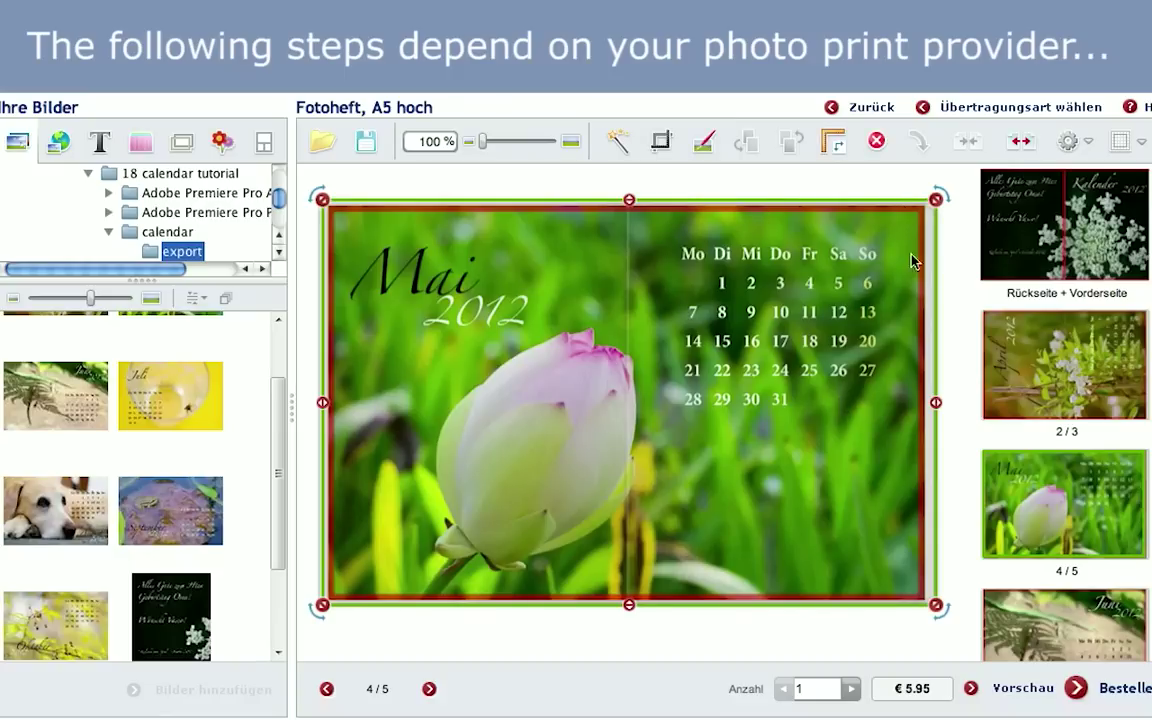
pyautogui.click(962, 282)
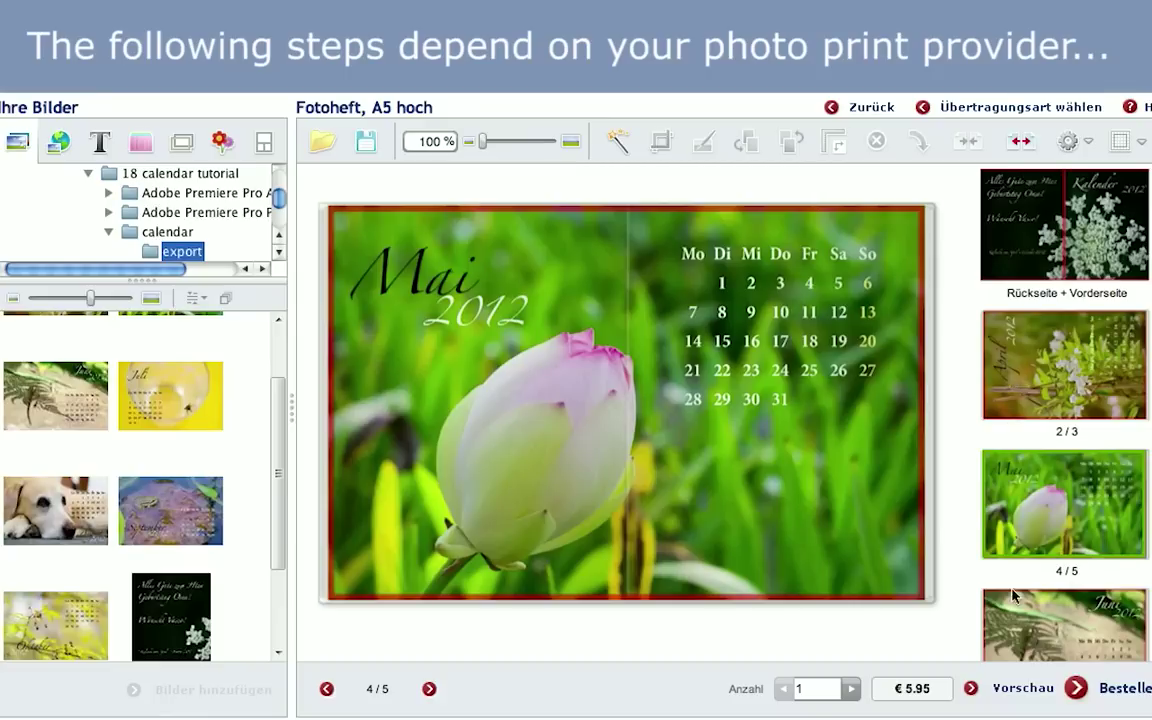
pyautogui.click(1010, 690)
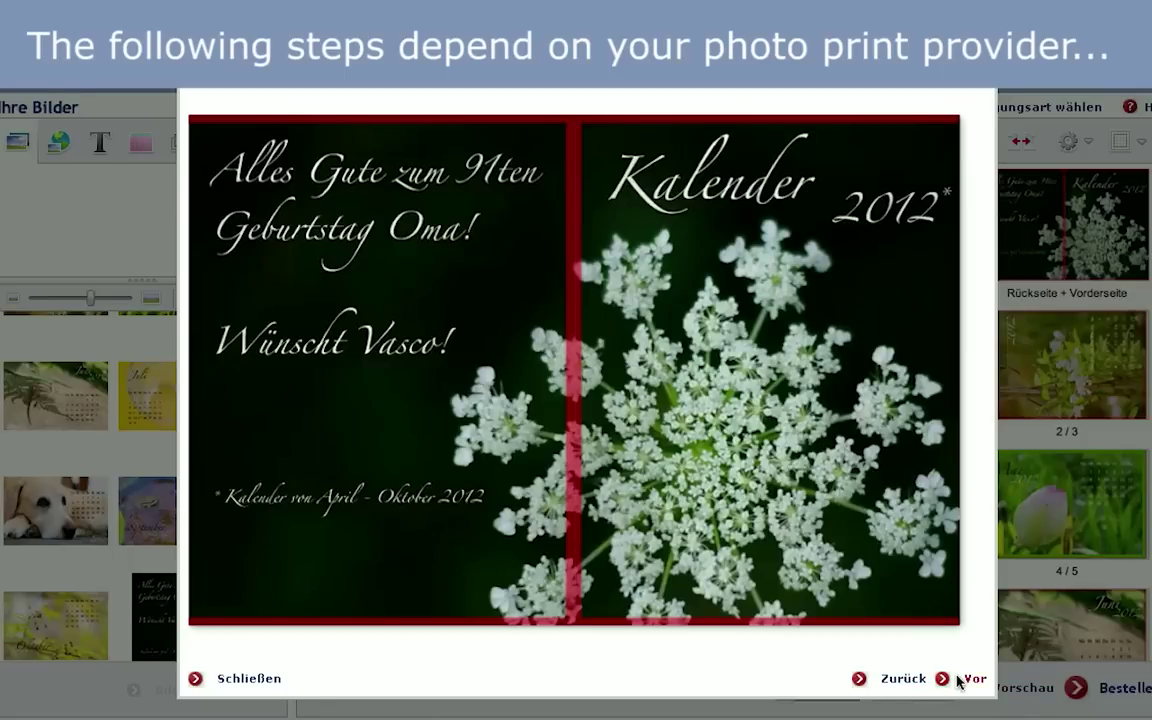
# - Page forward through the preview to the Mai spread, then back to the cover
pyautogui.click(958, 680)
pyautogui.click(958, 680)
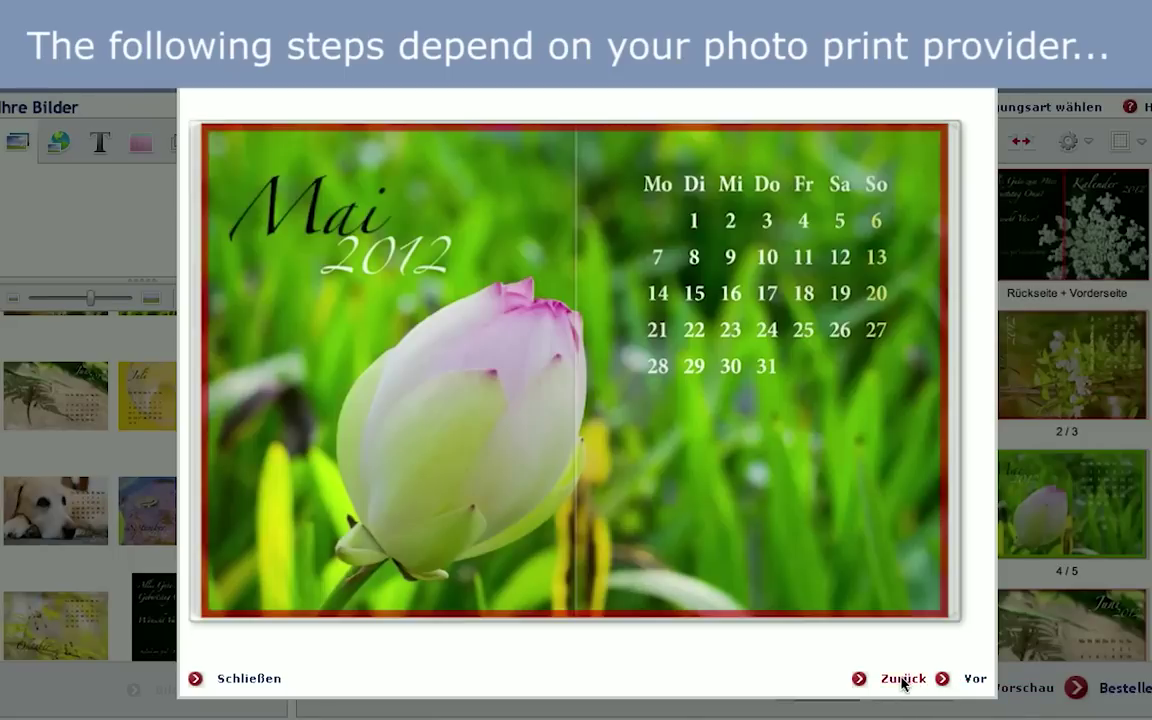
pyautogui.click(903, 679)
pyautogui.click(903, 679)
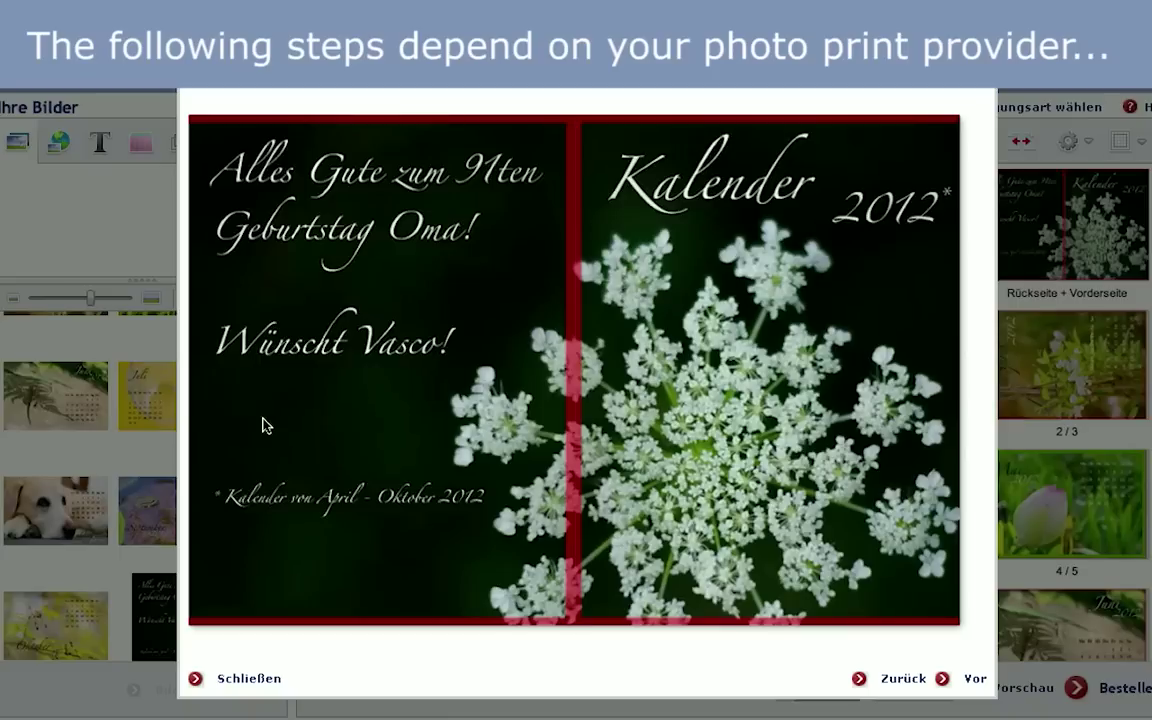
# - Close the book preview with Schließen, returning to Mai spread 4/5
pyautogui.click(196, 678)
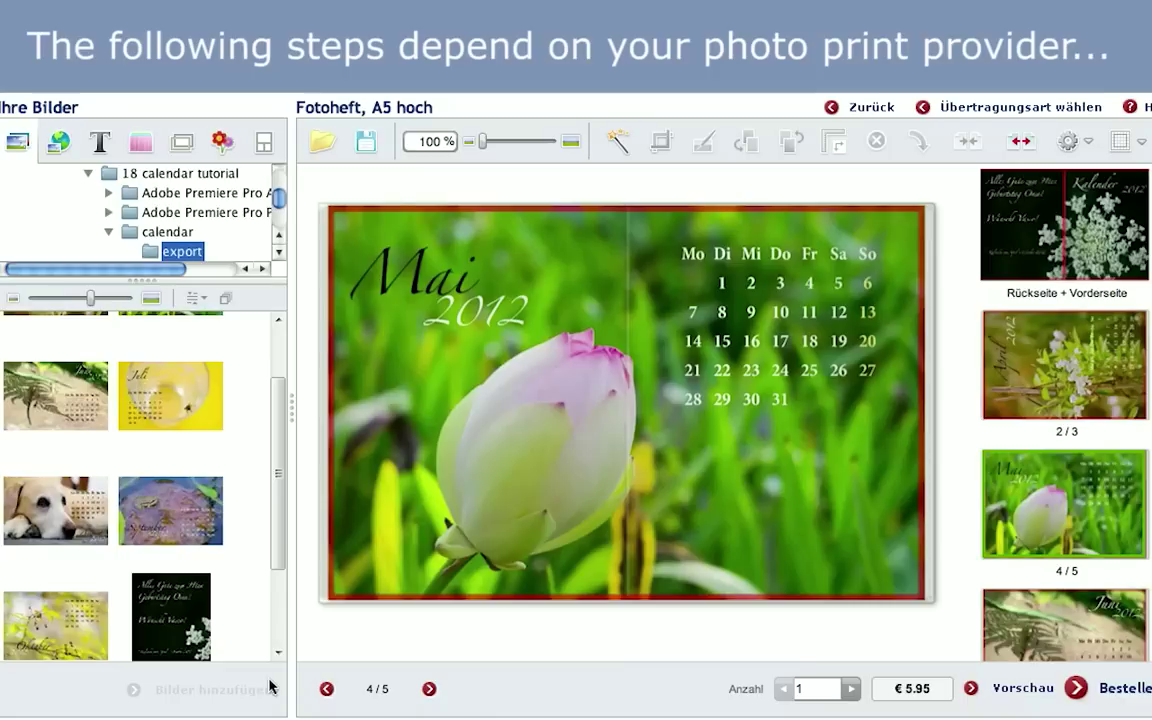